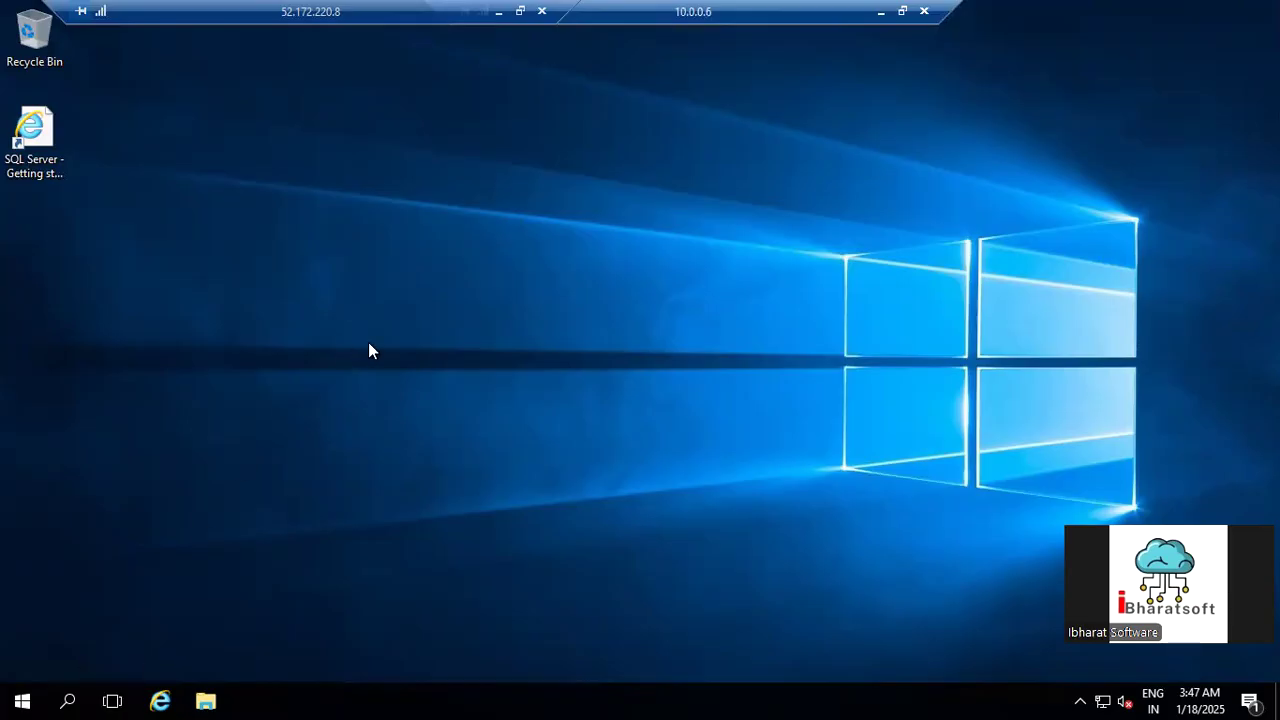
Step: Minimize the 10.0.0.6 remote desktop session and switch to the 10.0.0.5 session
{"action": "left_click", "coordinate": [880, 12]}
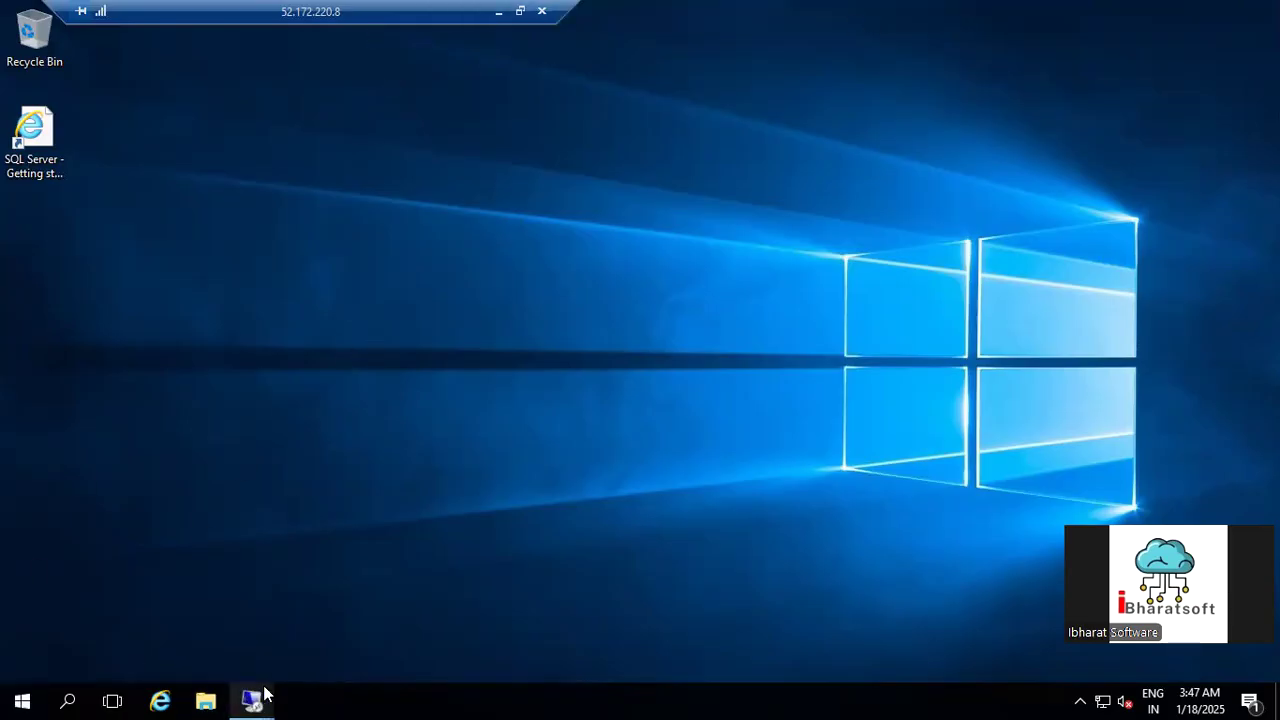
{"action": "mouse_move", "coordinate": [255, 697]}
{"action": "left_click", "coordinate": [160, 620]}
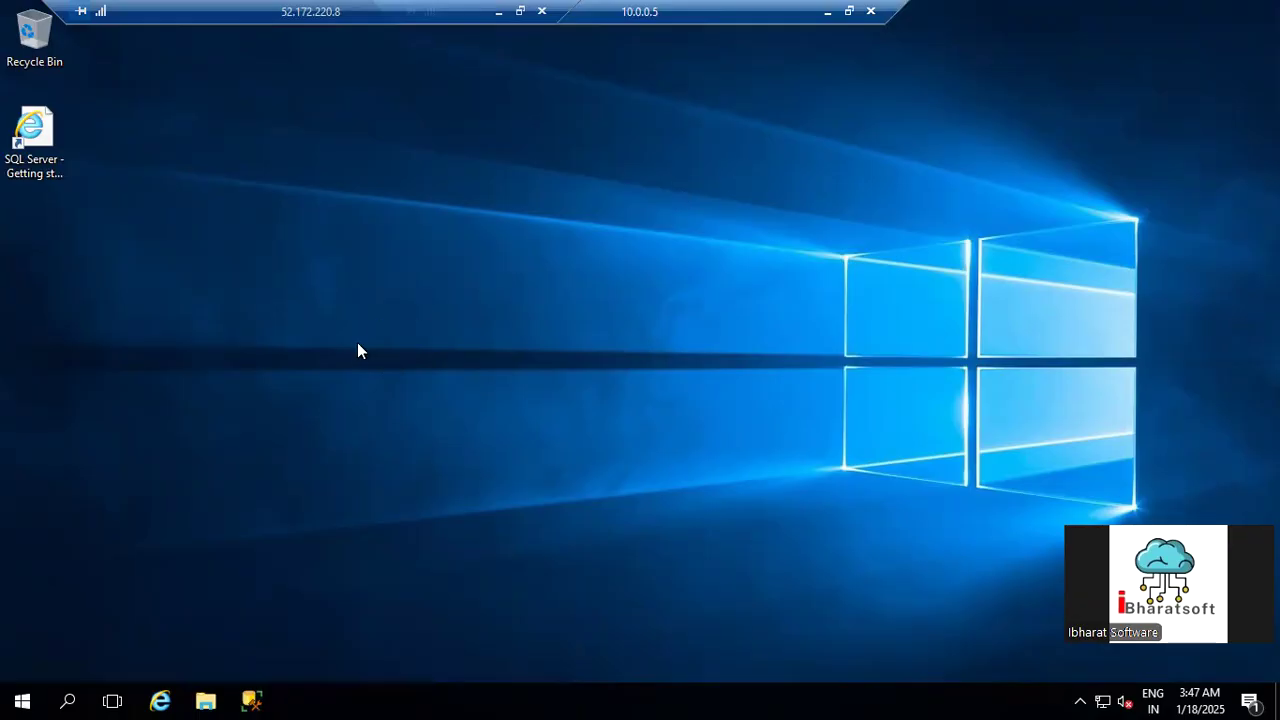
Step: Find and open the Services console on the 10.0.0.5 server and maximize its window
{"action": "left_click", "coordinate": [30, 692]}
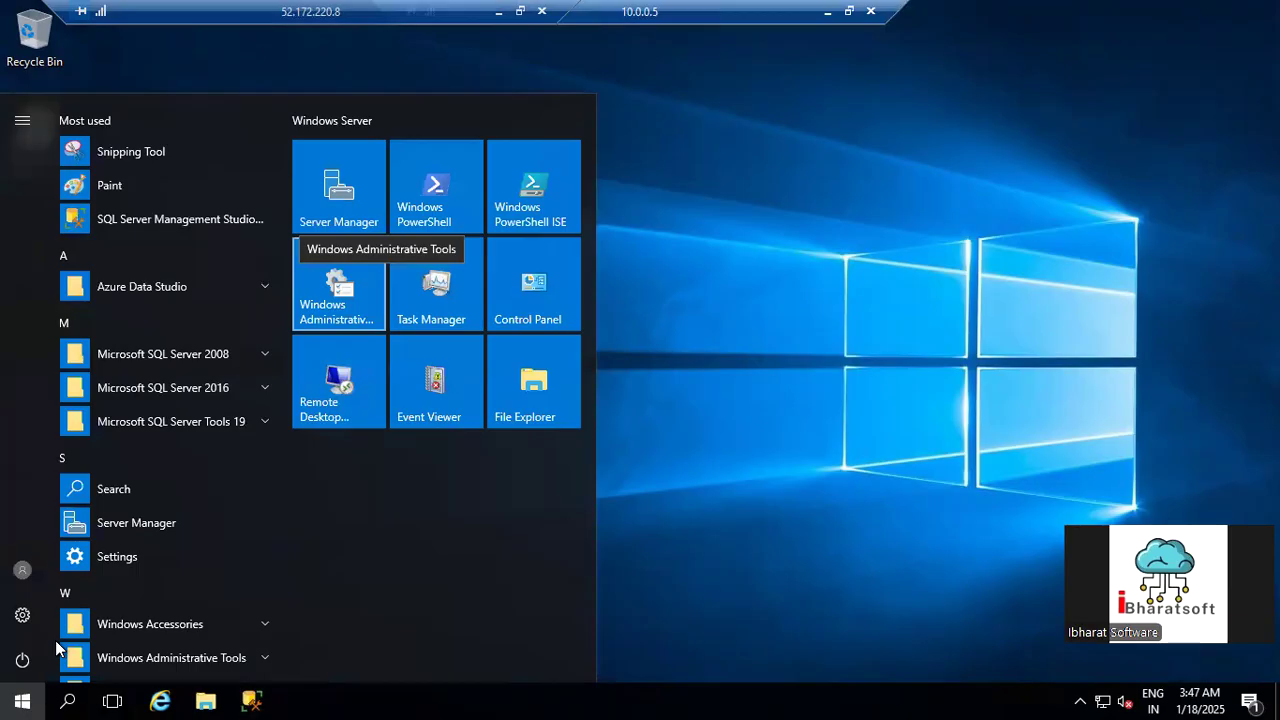
{"action": "type", "text": "service"}
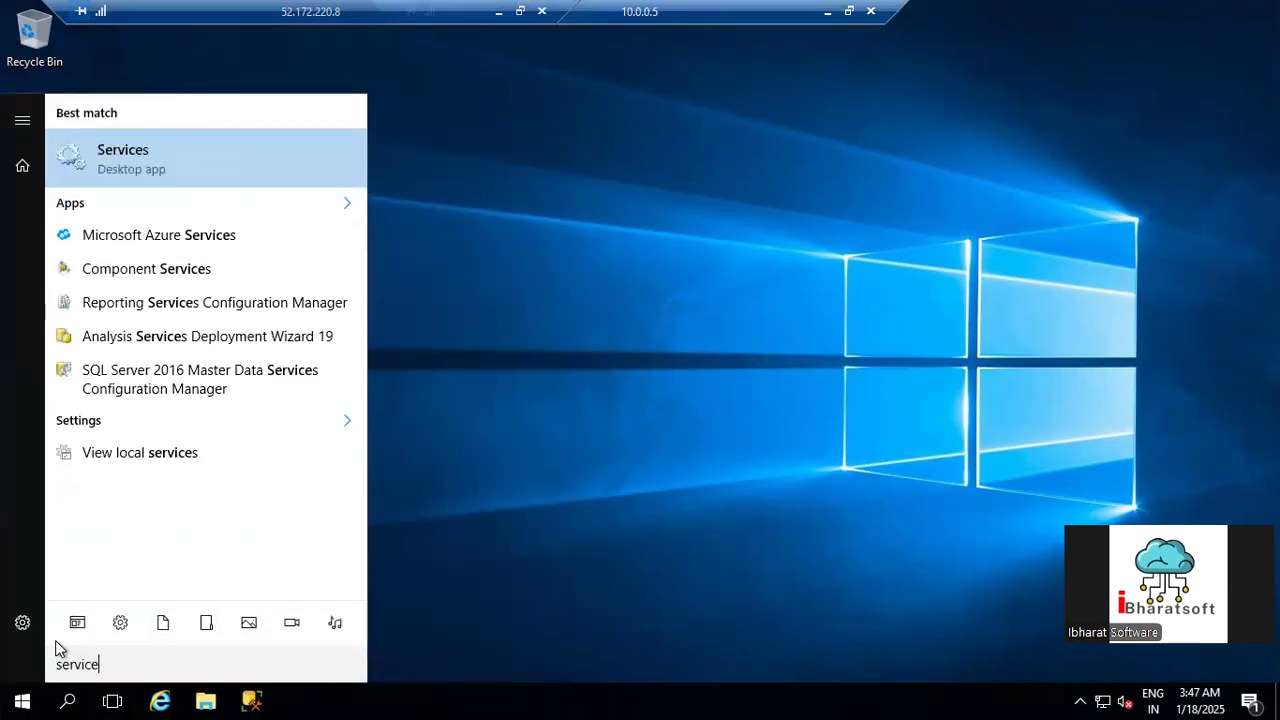
{"action": "left_click", "coordinate": [164, 160]}
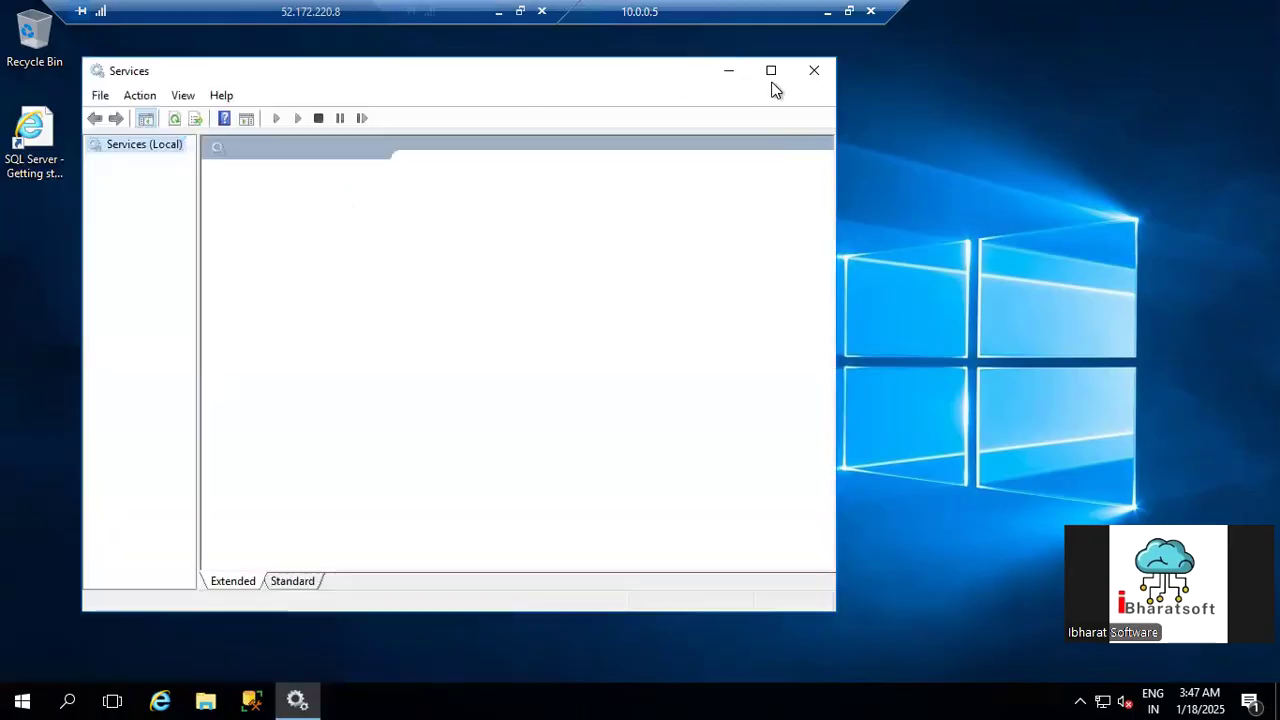
{"action": "left_click", "coordinate": [773, 74]}
Step: Look up the services starting with F and with Wi in the local services list
{"action": "left_click", "coordinate": [393, 362]}
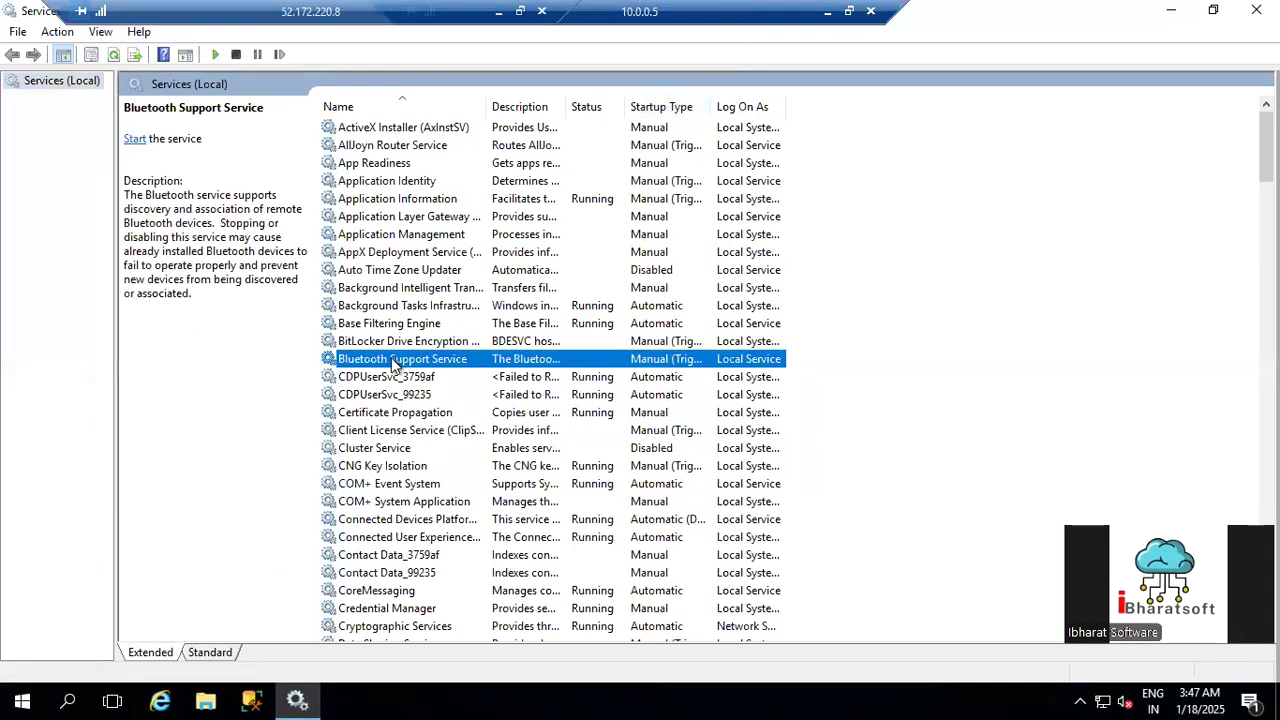
{"action": "key", "text": "f"}
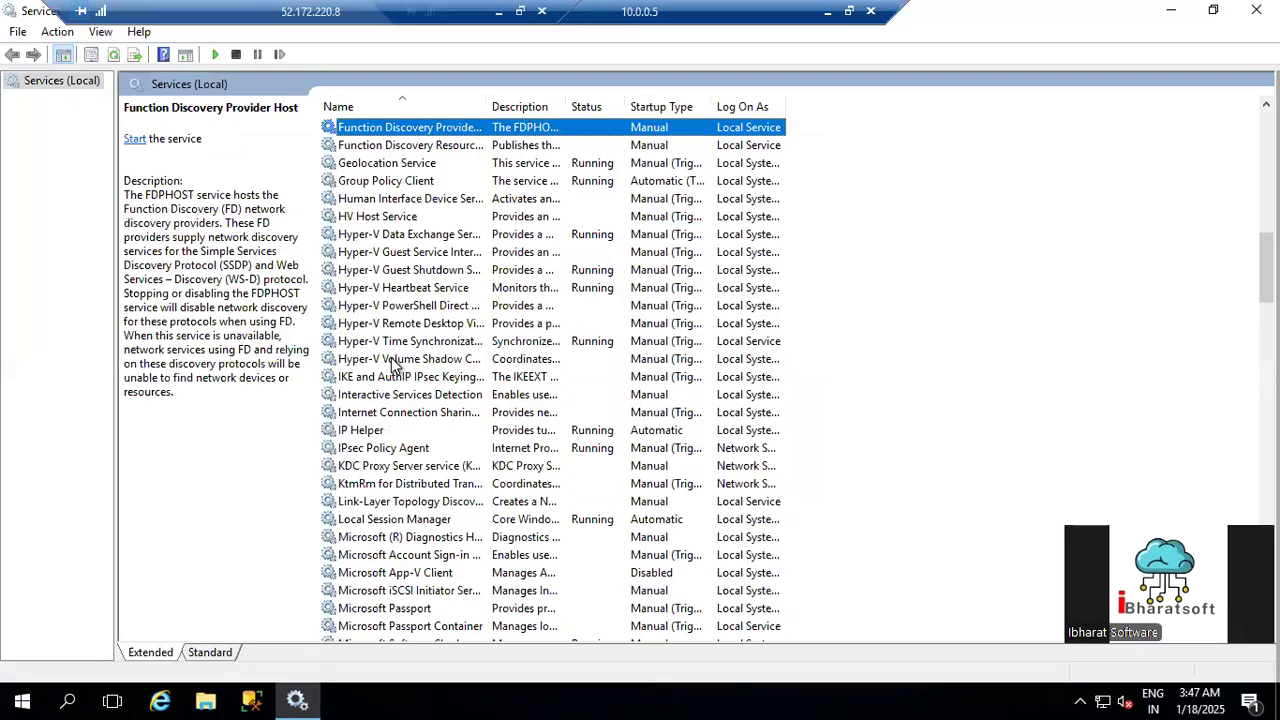
{"action": "key", "text": "Down"}
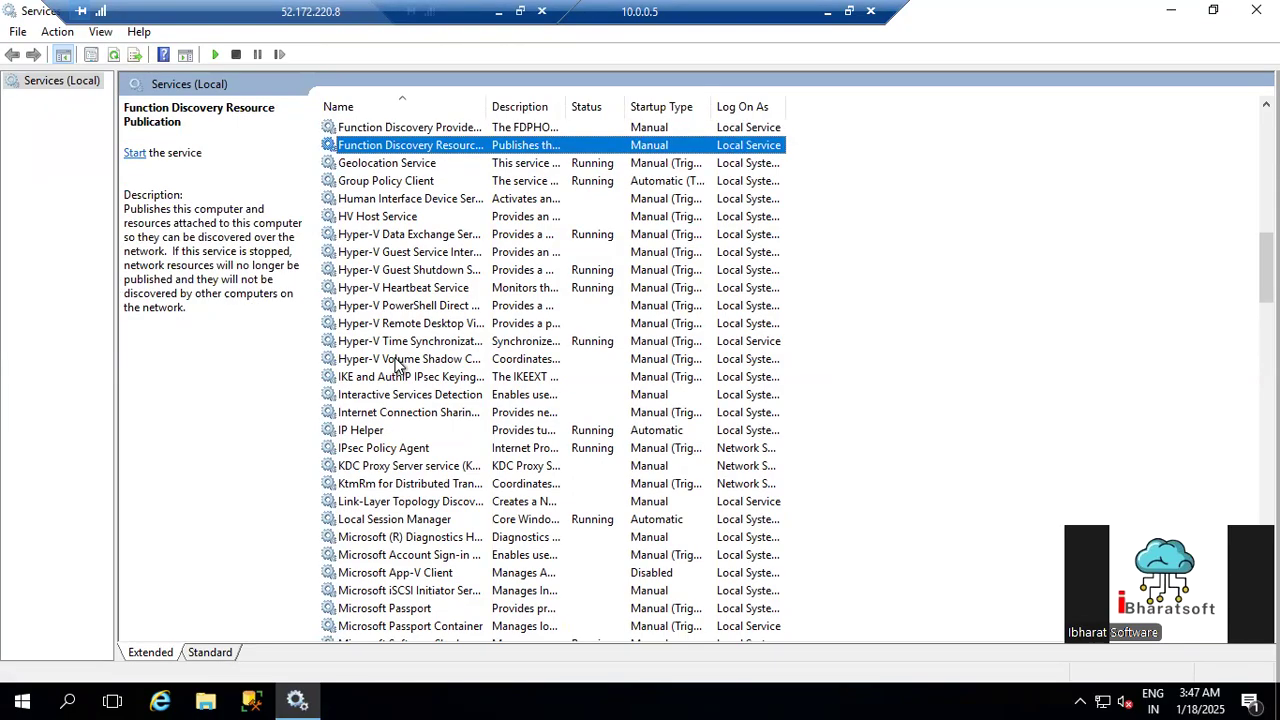
{"action": "type", "text": "wi"}
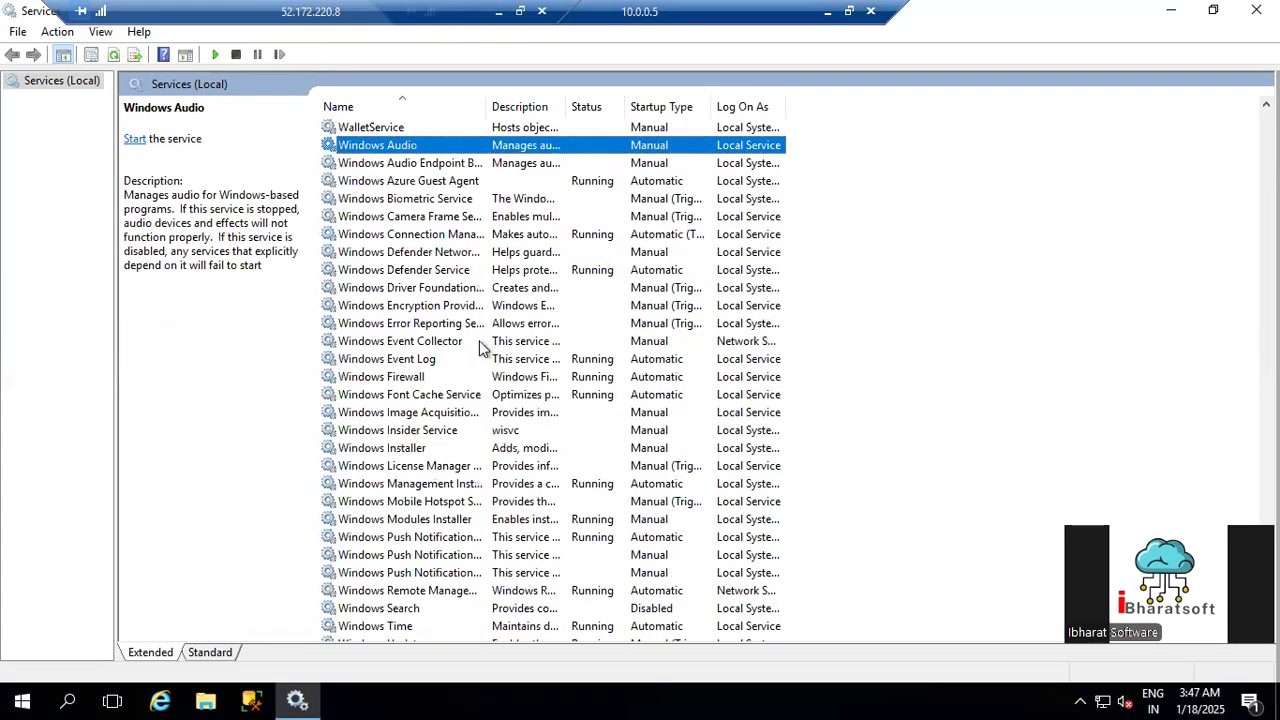
Step: Sort the services by name in descending order, widen the Name column and browse the list
{"action": "left_click", "coordinate": [416, 110]}
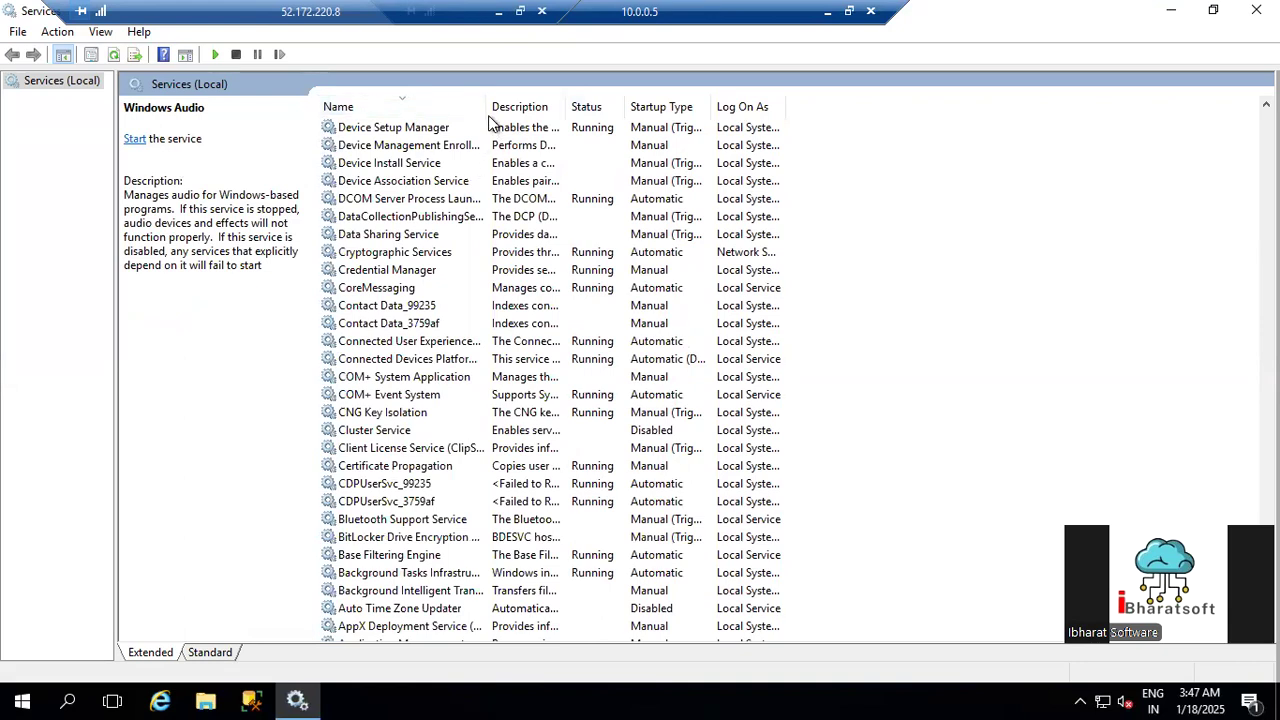
{"action": "left_click_drag", "start_coordinate": [486, 106], "coordinate": [916, 108]}
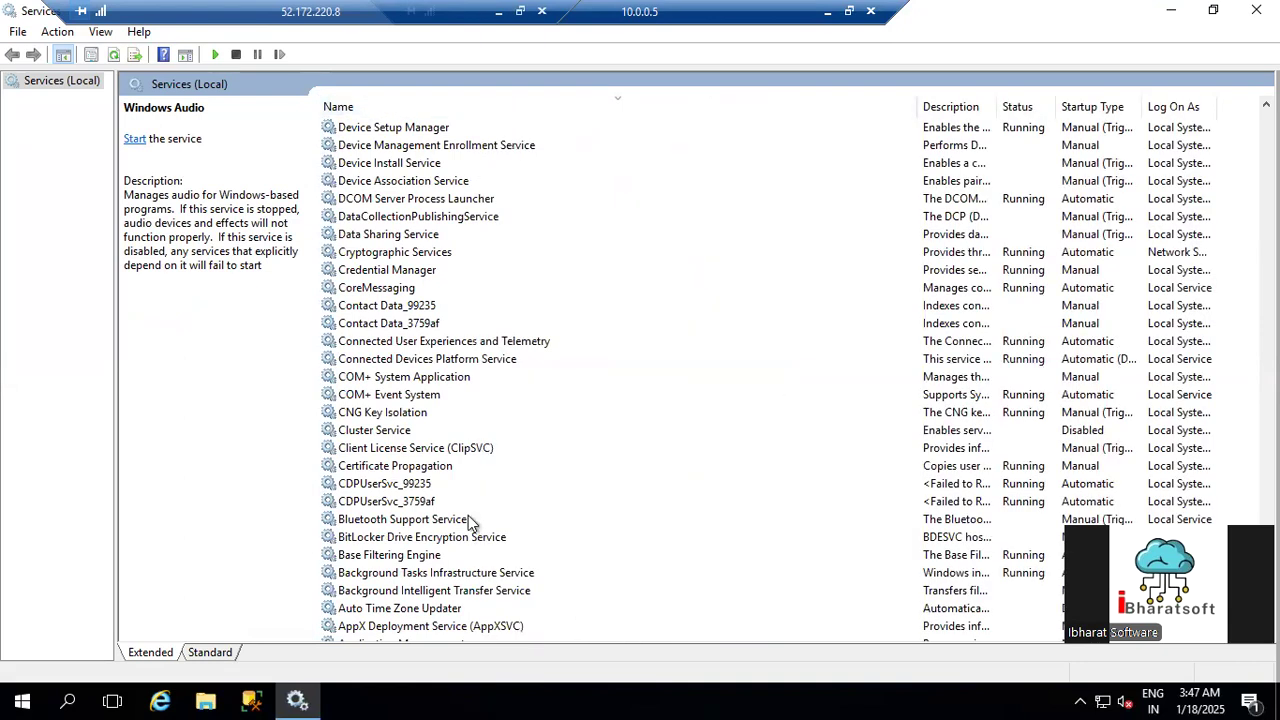
{"action": "scroll", "coordinate": [466, 523], "scroll_direction": "down", "scroll_amount": 2}
{"action": "scroll", "coordinate": [471, 514], "scroll_direction": "up", "scroll_amount": 9}
{"action": "scroll", "coordinate": [459, 386], "scroll_direction": "up", "scroll_amount": 20}
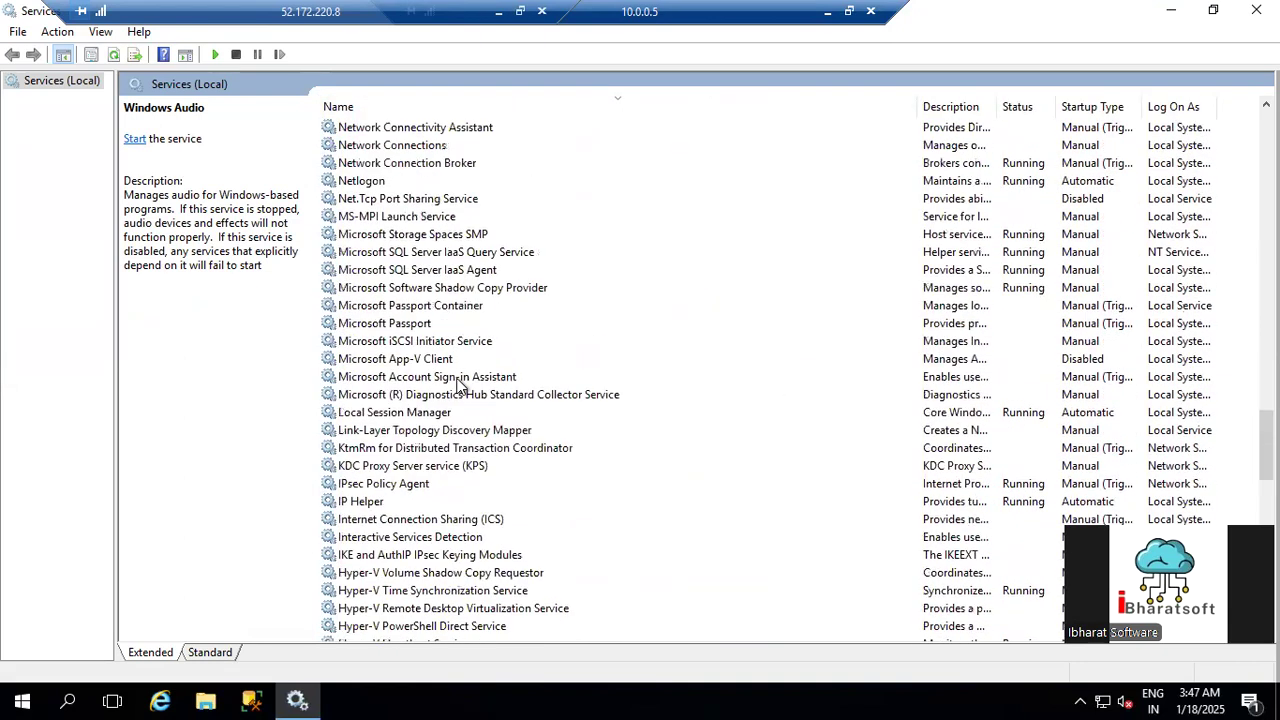
{"action": "scroll", "coordinate": [457, 385], "scroll_direction": "up", "scroll_amount": 5}
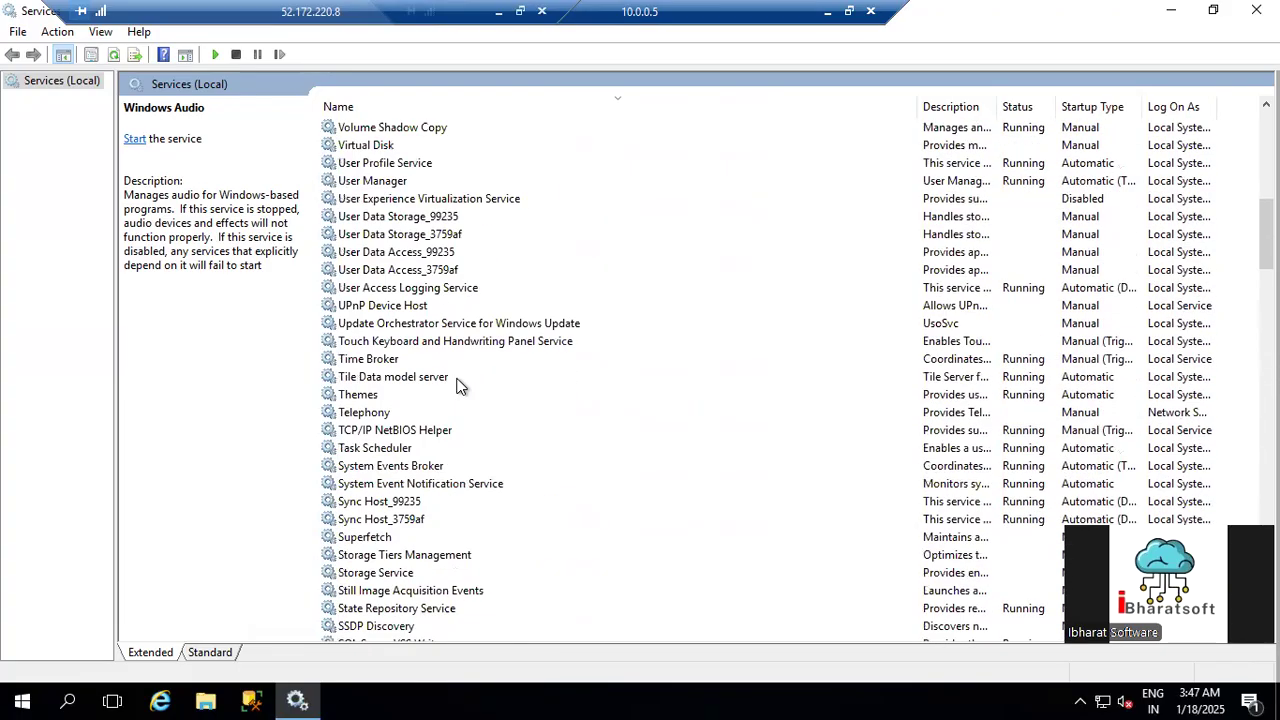
Step: Examine the services from those starting with Win down to those starting with F, and close the Services console
{"action": "left_click", "coordinate": [420, 376]}
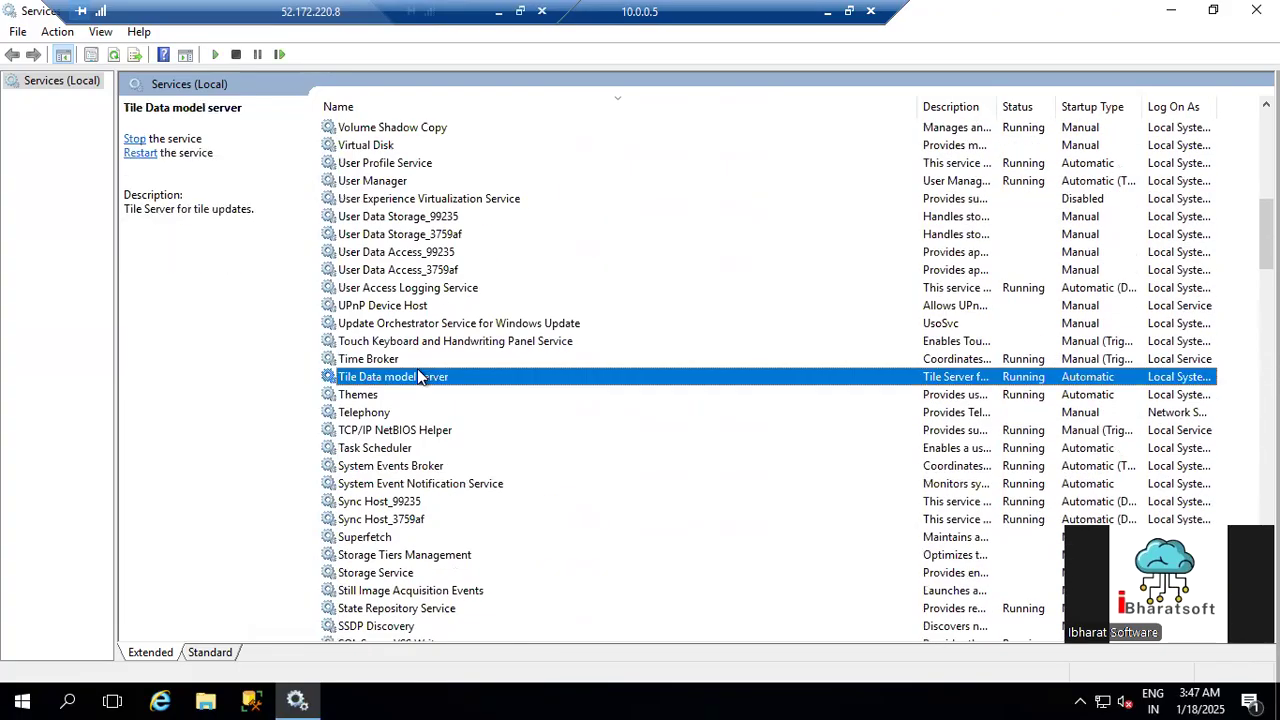
{"action": "type", "text": "win"}
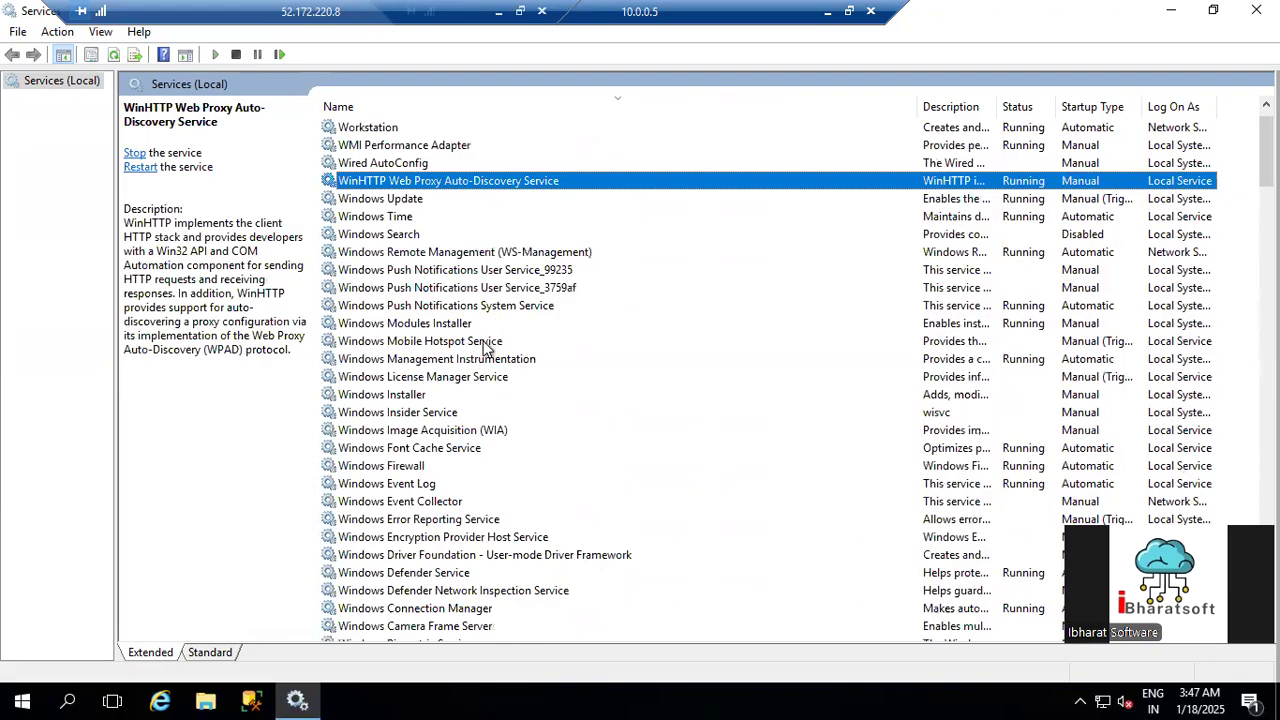
{"action": "scroll", "coordinate": [416, 383], "scroll_direction": "down", "scroll_amount": 2}
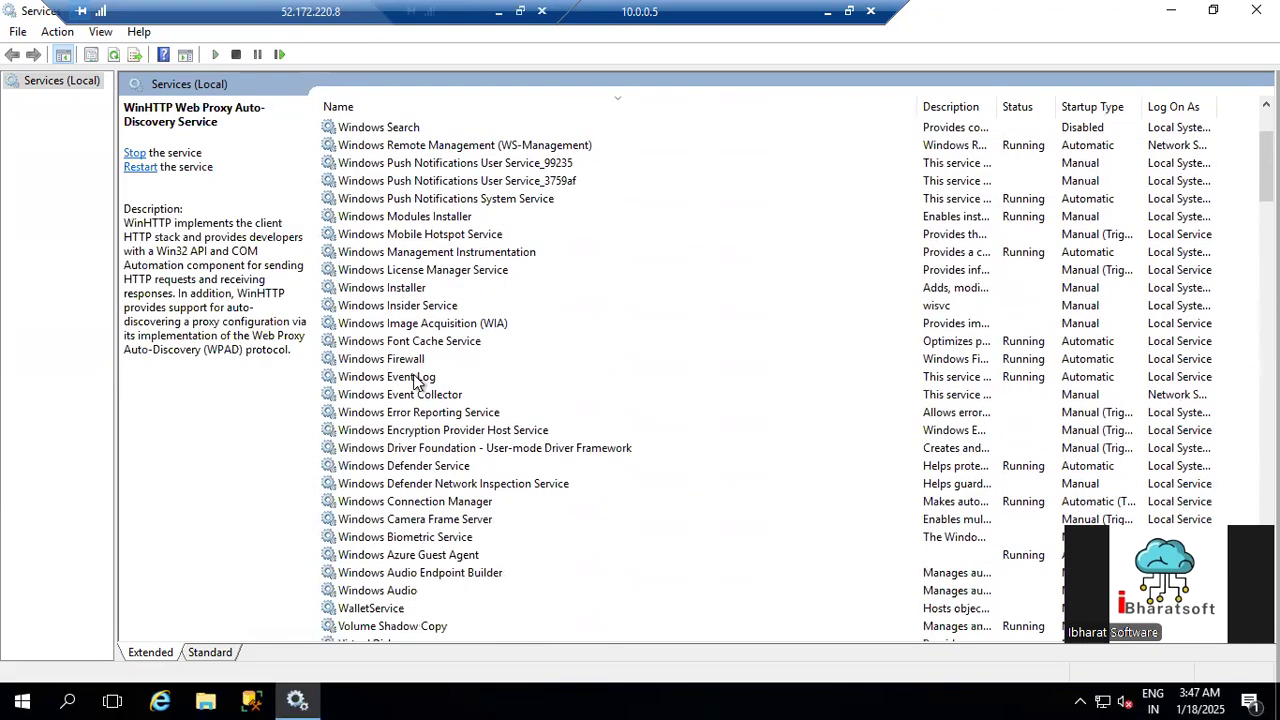
{"action": "scroll", "coordinate": [416, 383], "scroll_direction": "down", "scroll_amount": 14}
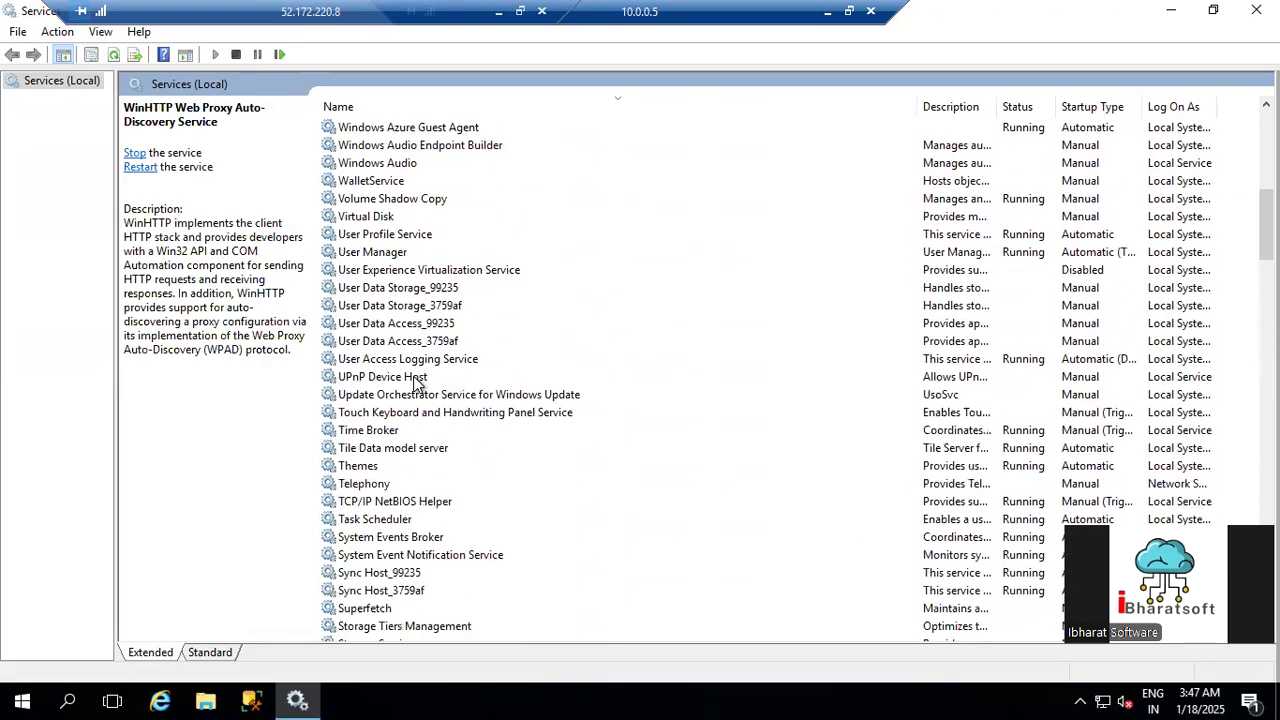
{"action": "scroll", "coordinate": [416, 383], "scroll_direction": "down", "scroll_amount": 9}
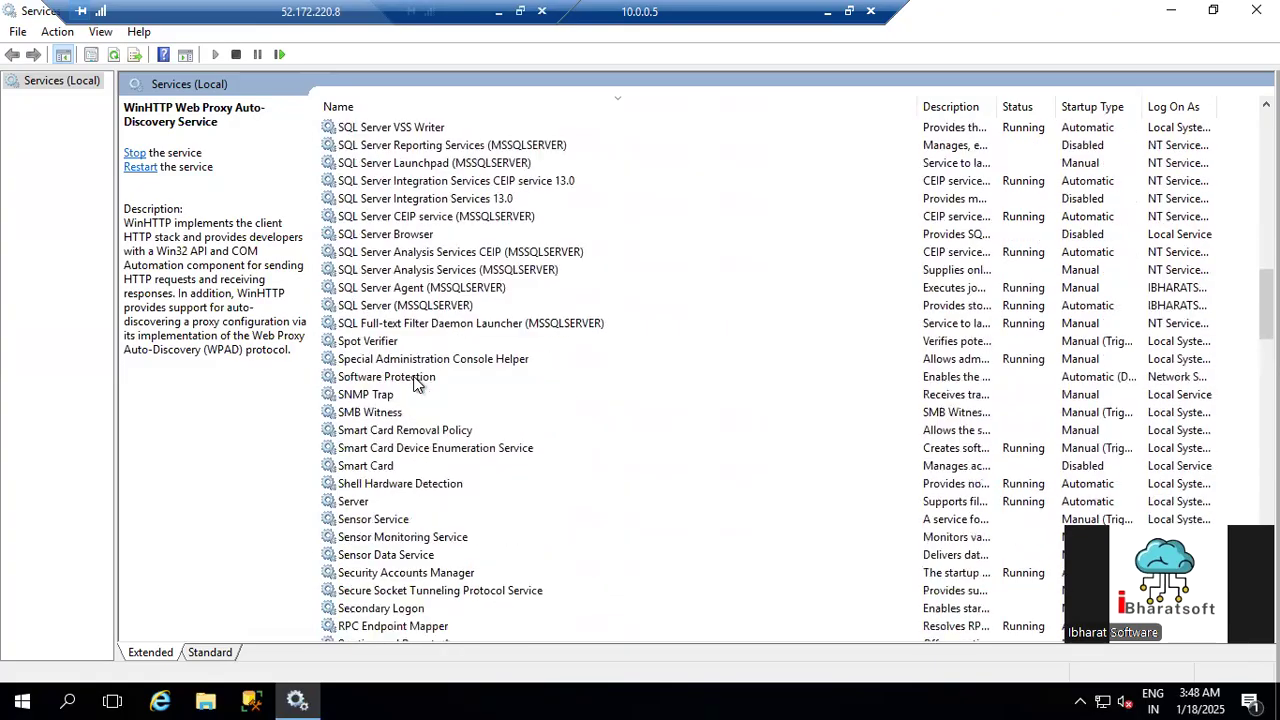
{"action": "scroll", "coordinate": [416, 383], "scroll_direction": "down", "scroll_amount": 16}
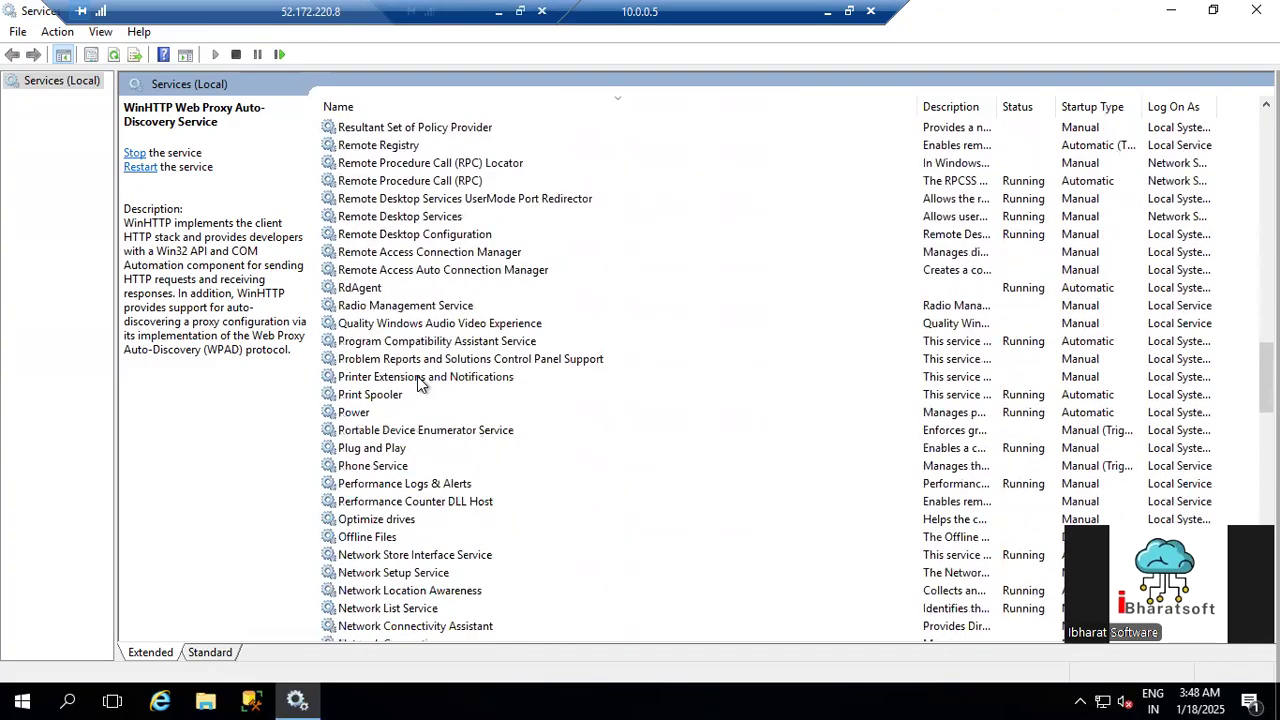
{"action": "scroll", "coordinate": [418, 383], "scroll_direction": "down", "scroll_amount": 10}
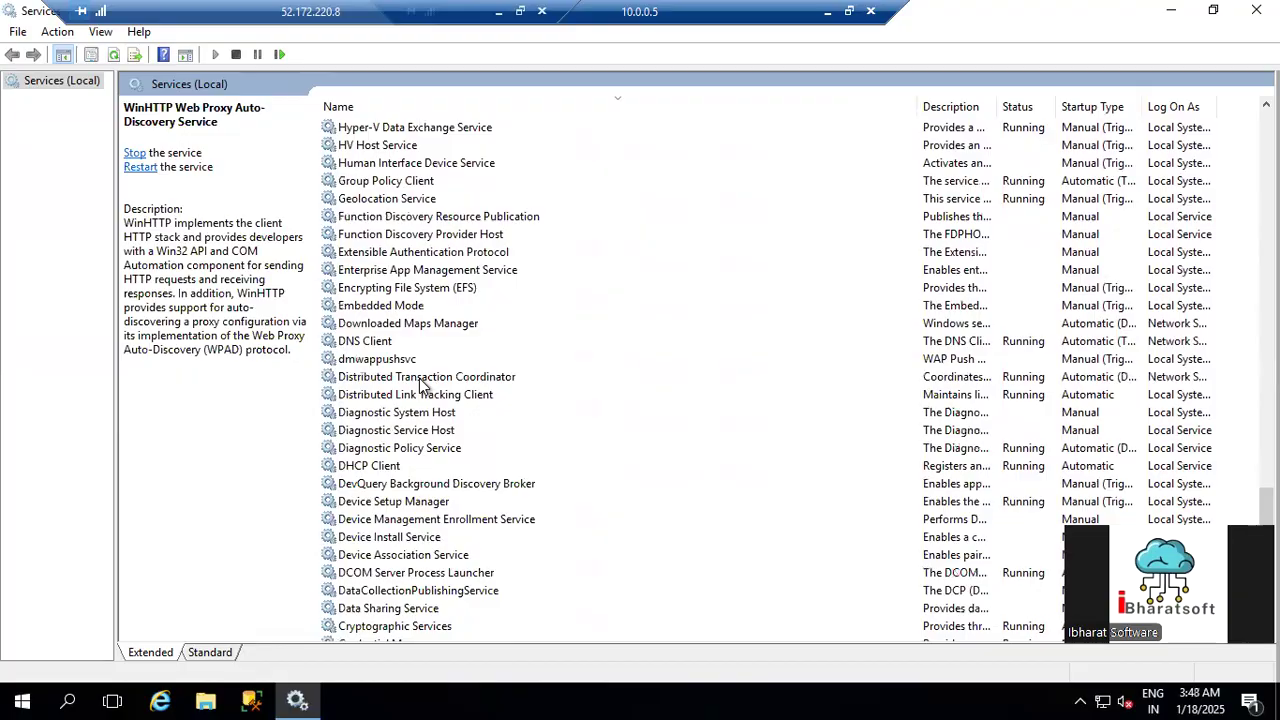
{"action": "key", "text": "f"}
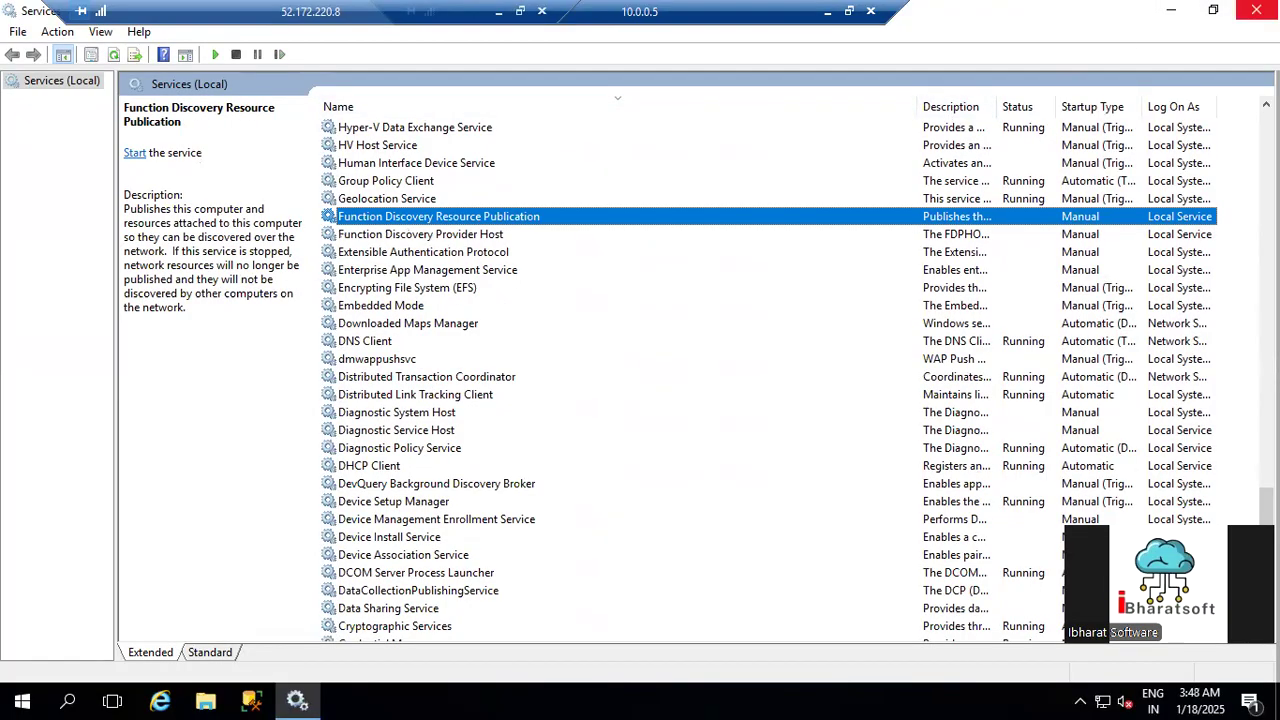
{"action": "left_click", "coordinate": [1256, 10]}
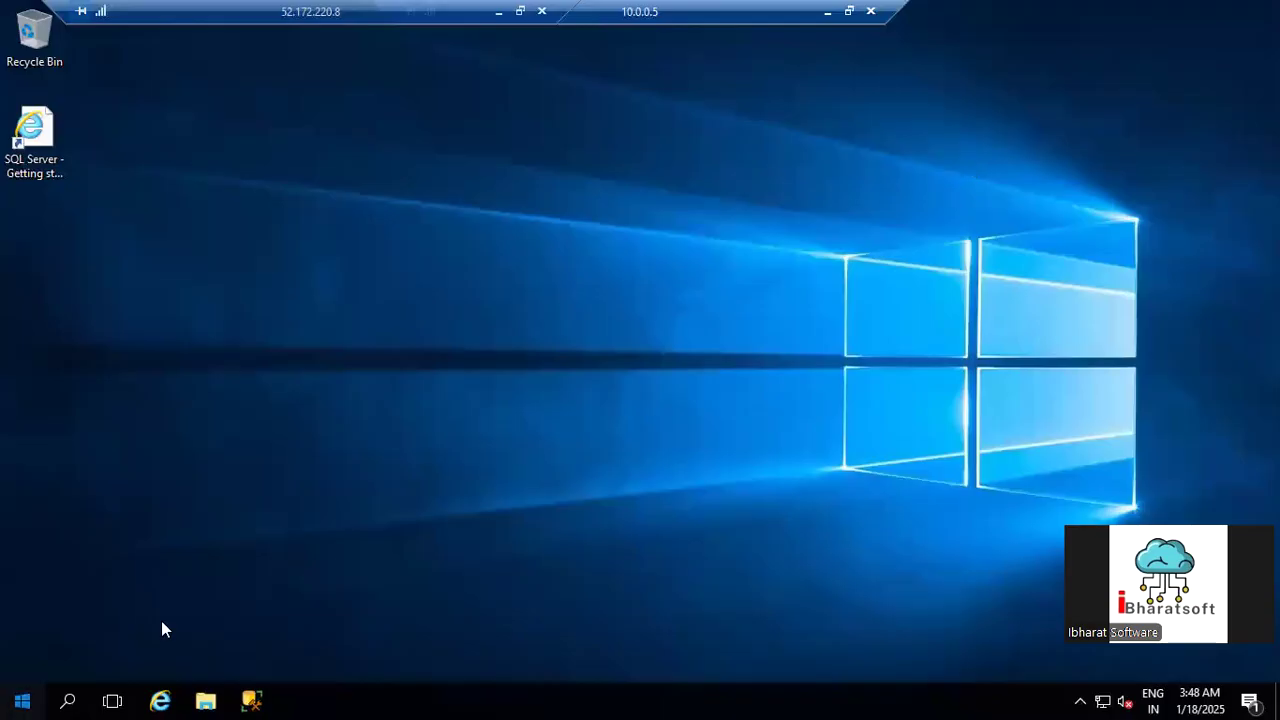
Step: Open Failover Cluster Manager on the server and maximize its window
{"action": "key", "text": "super"}
{"action": "type", "text": "fail"}
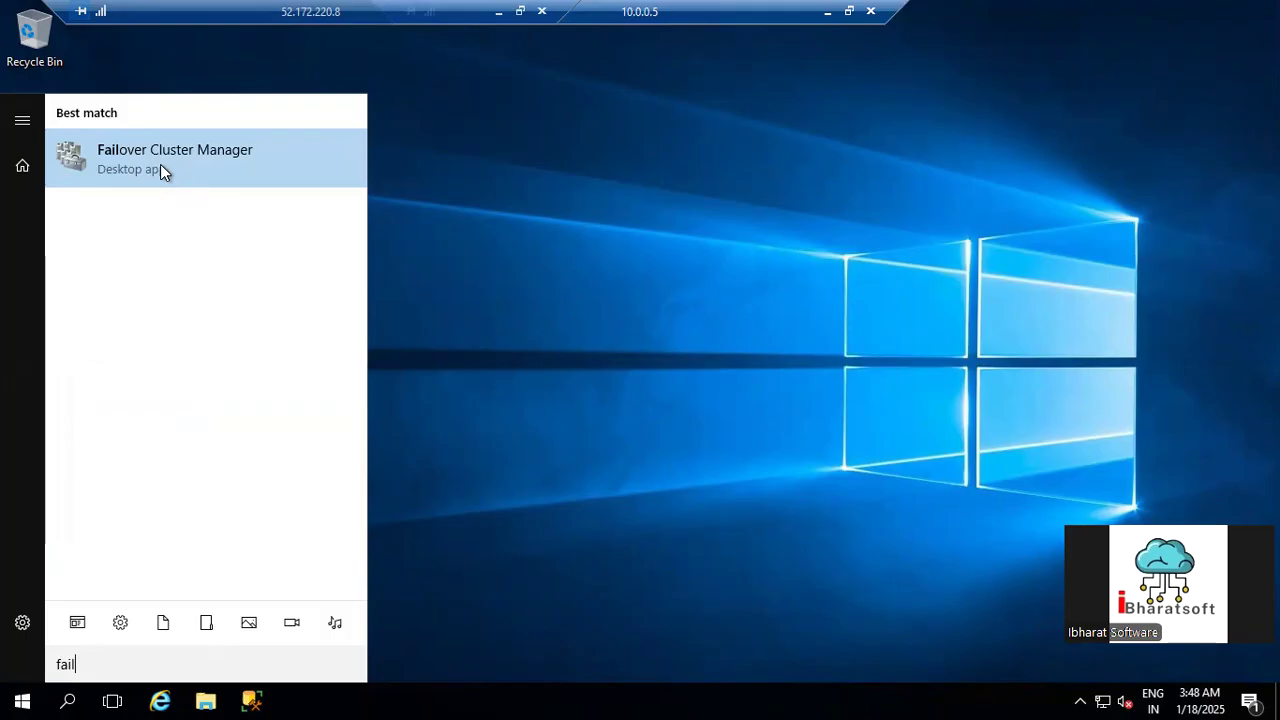
{"action": "left_click", "coordinate": [161, 170]}
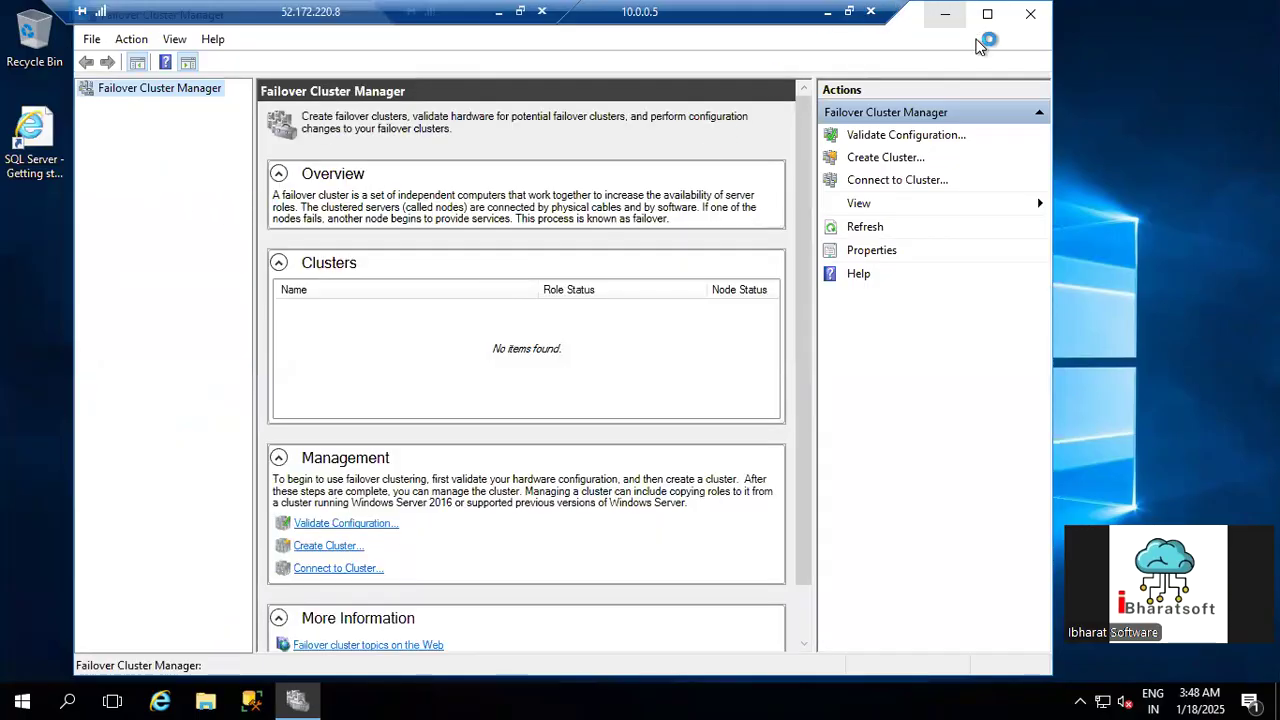
{"action": "left_click", "coordinate": [986, 14]}
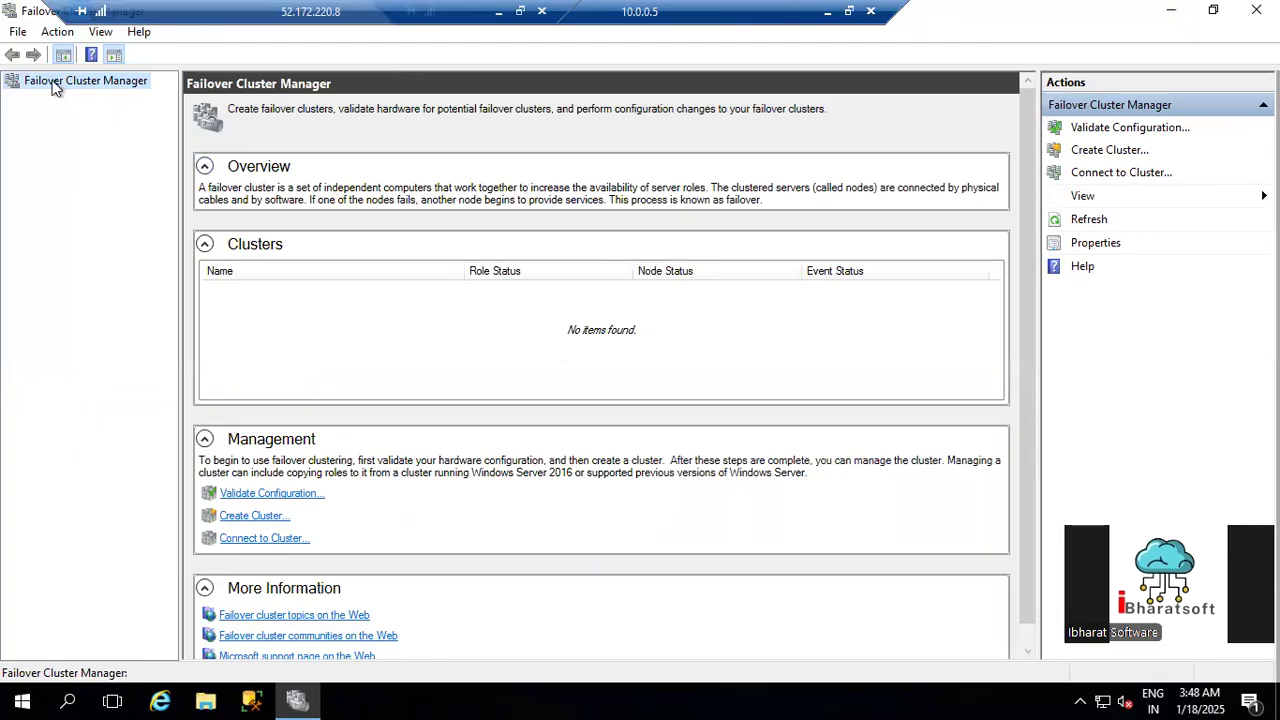
Step: Start the cluster configuration validation wizard and open the computer picker for the servers to validate
{"action": "right_click", "coordinate": [96, 78]}
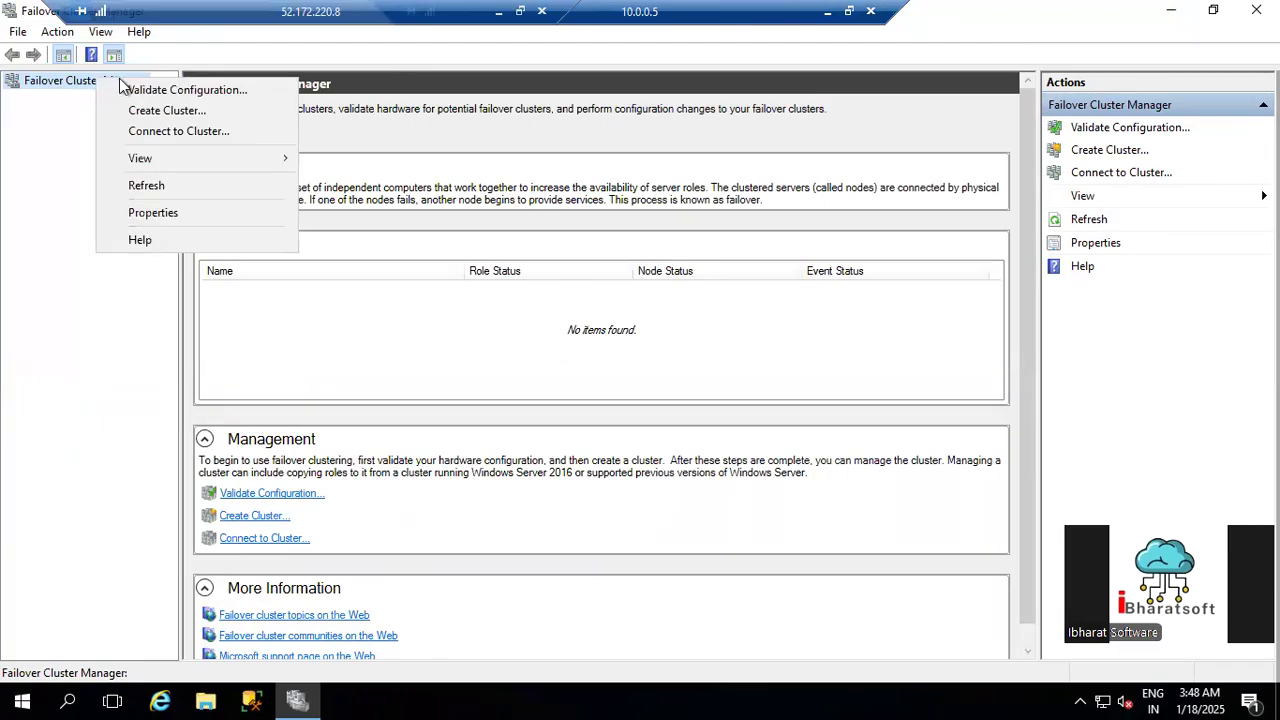
{"action": "left_click", "coordinate": [157, 91]}
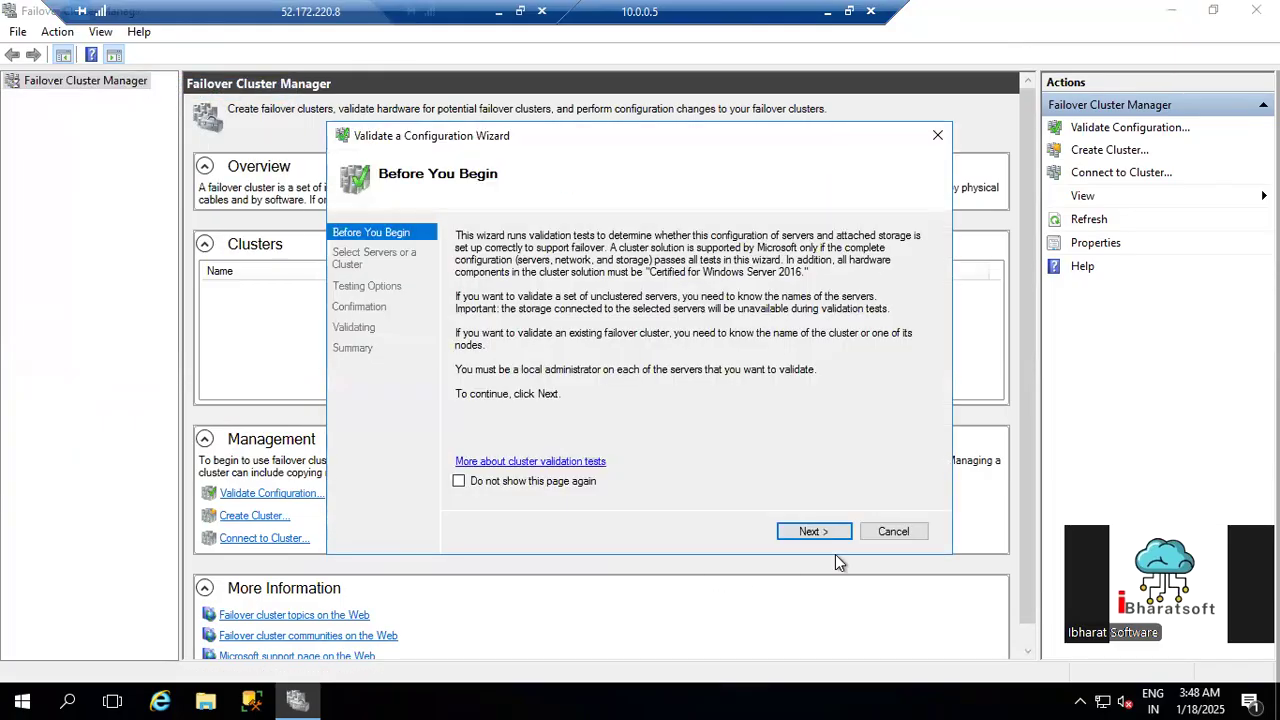
{"action": "left_click", "coordinate": [826, 532]}
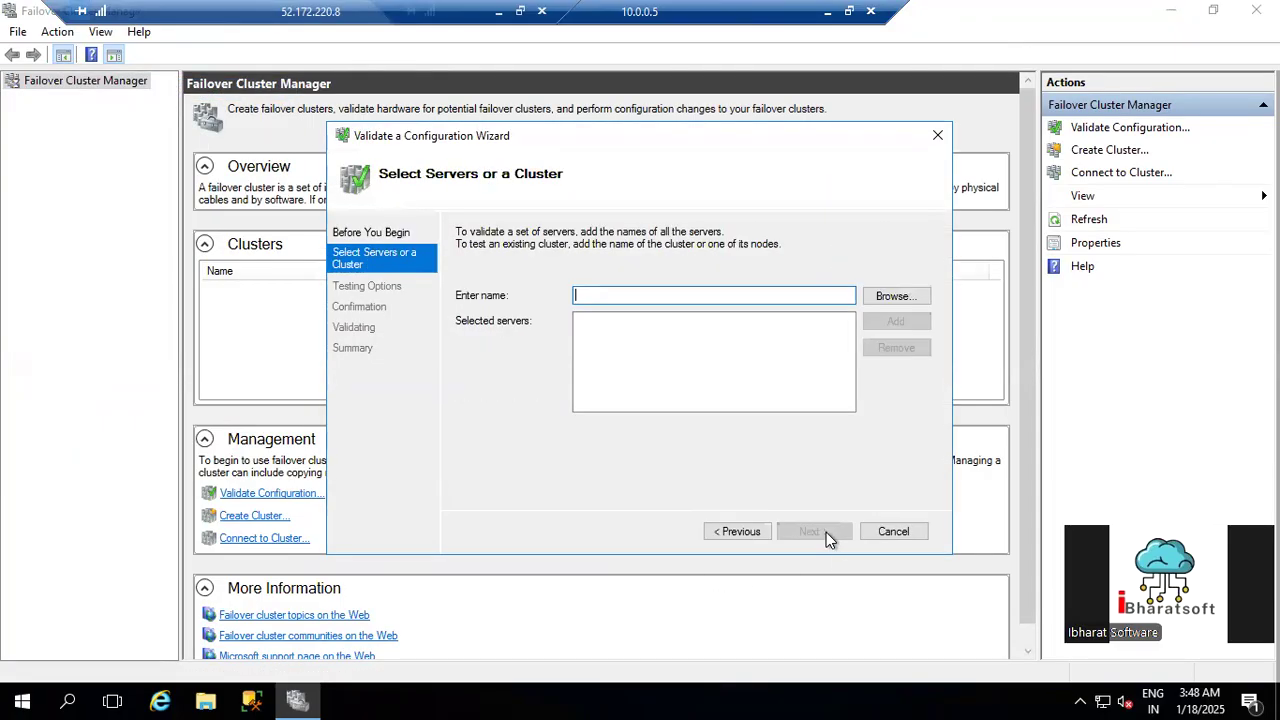
{"action": "left_click", "coordinate": [895, 296]}
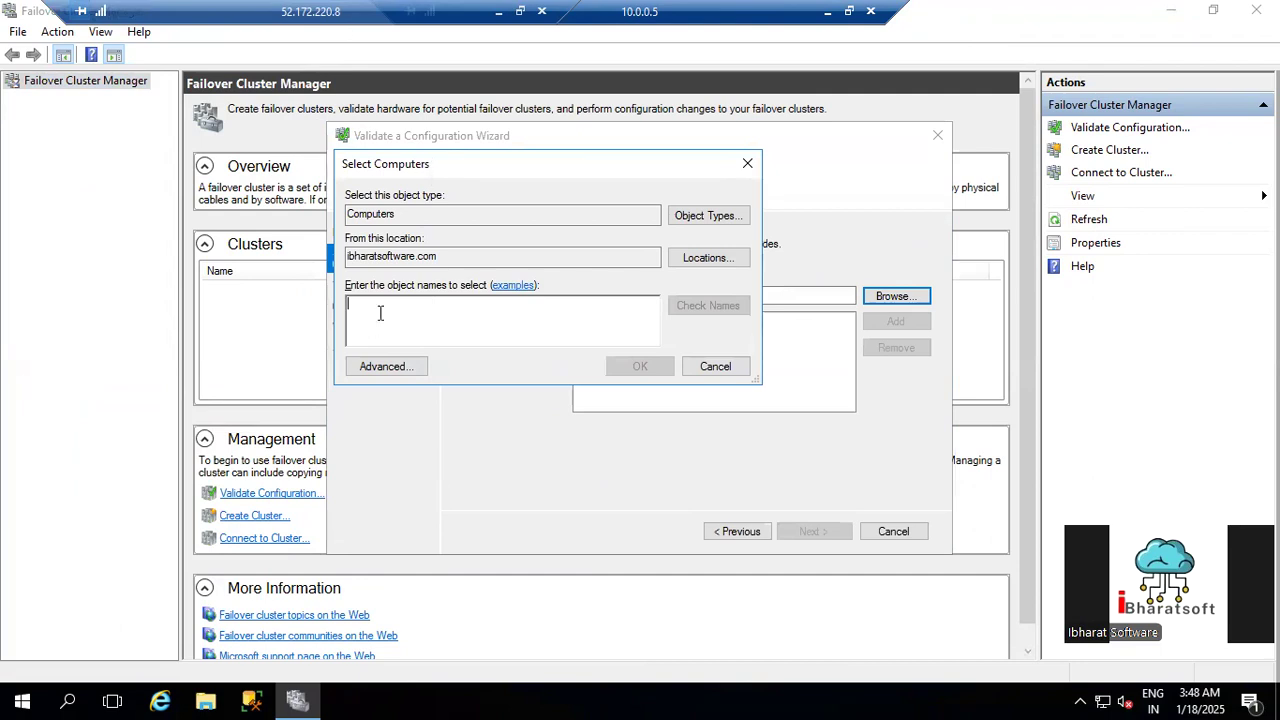
Step: Try to resolve VMNODE01 as the computer name to validate
{"action": "type", "text": "VMNODE01"}
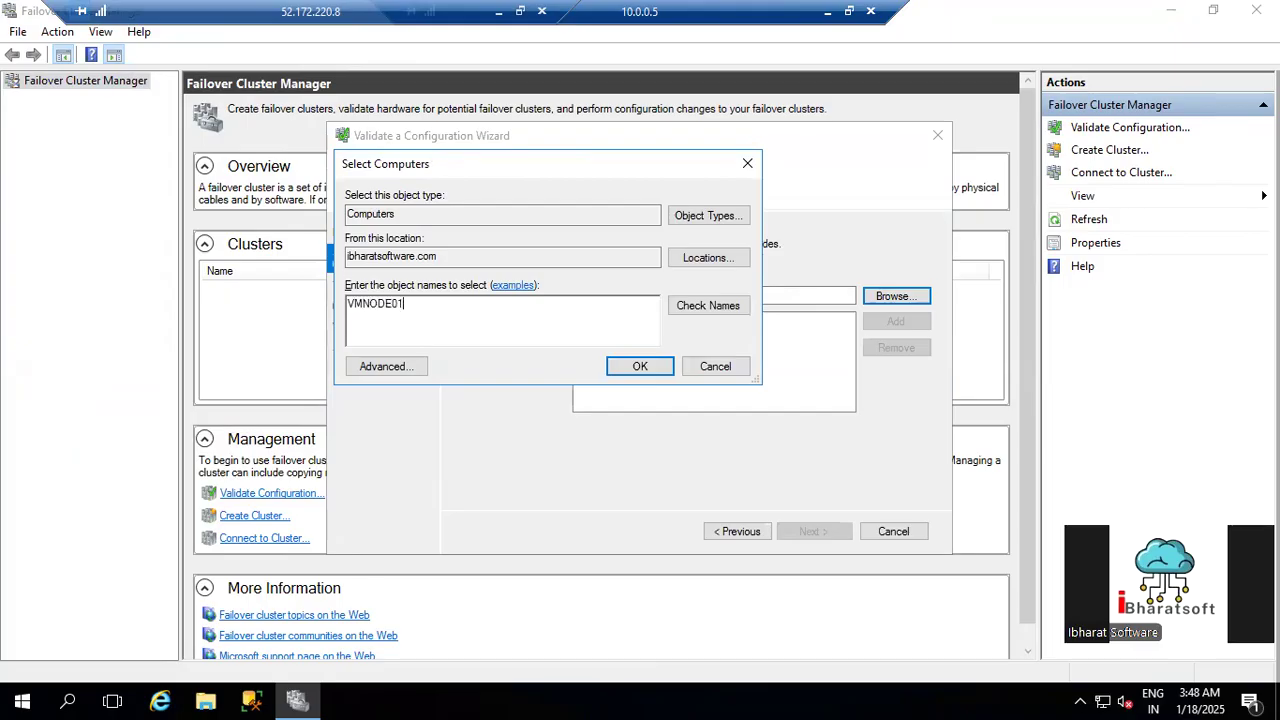
{"action": "left_click", "coordinate": [717, 307]}
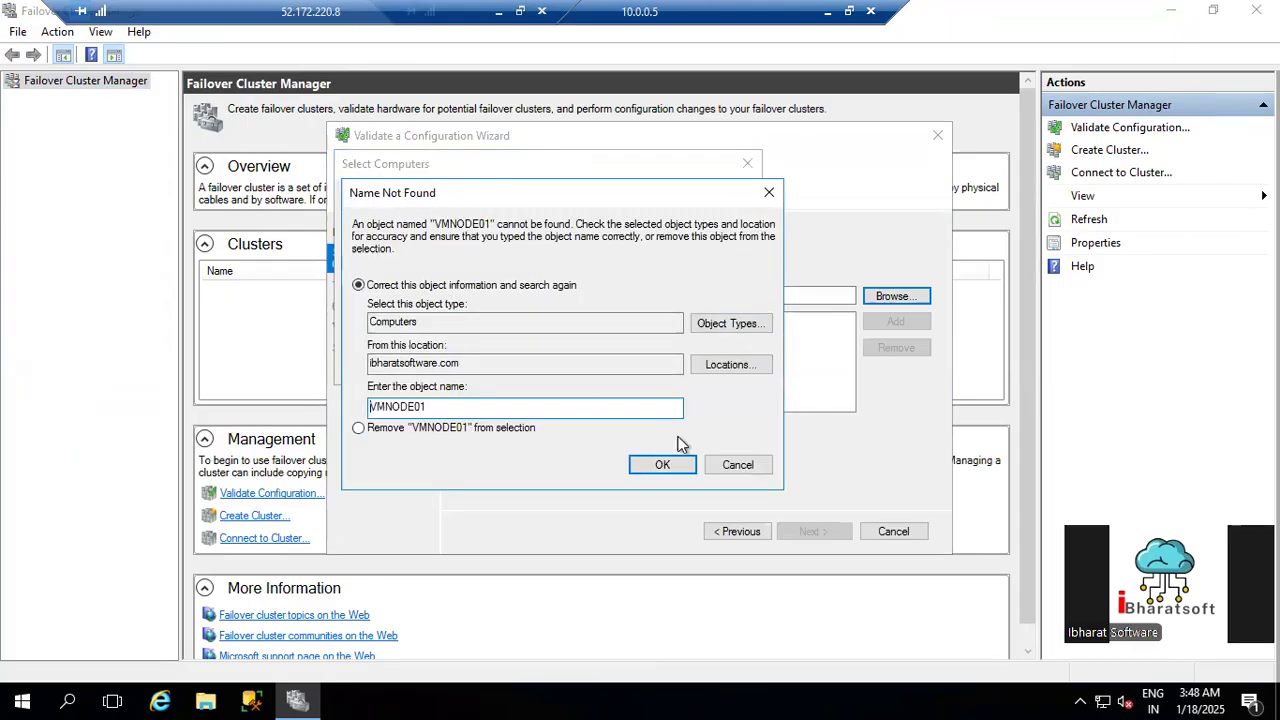
{"action": "left_click", "coordinate": [720, 467]}
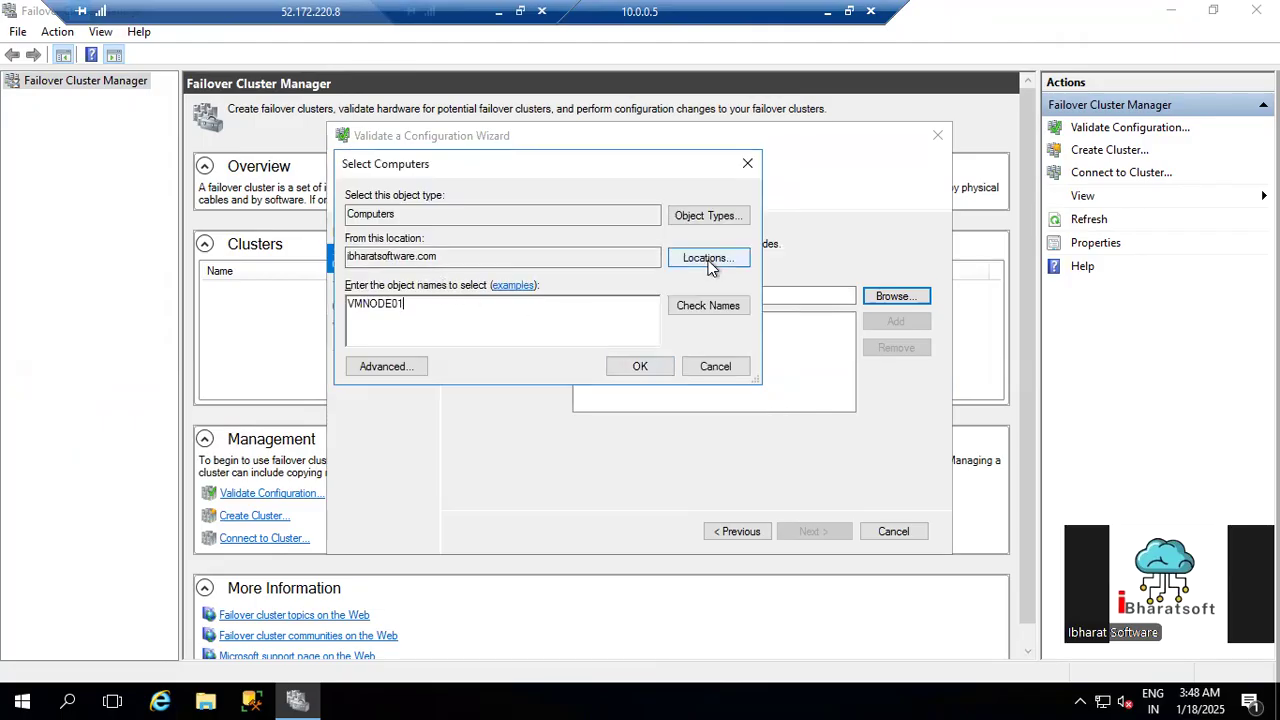
Step: Search the ibharatsoftware.com domain for computers and pick VMNODE02 and VMNODE03 from the results
{"action": "left_click", "coordinate": [384, 366]}
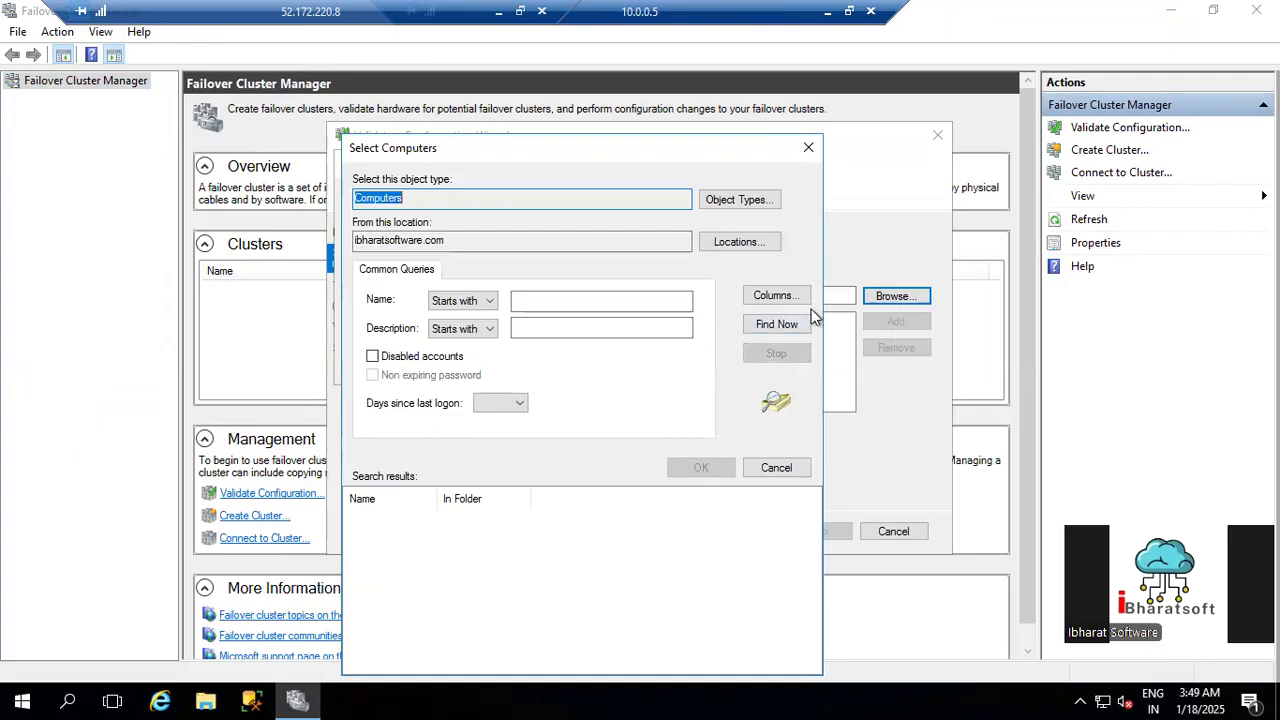
{"action": "left_click", "coordinate": [777, 323]}
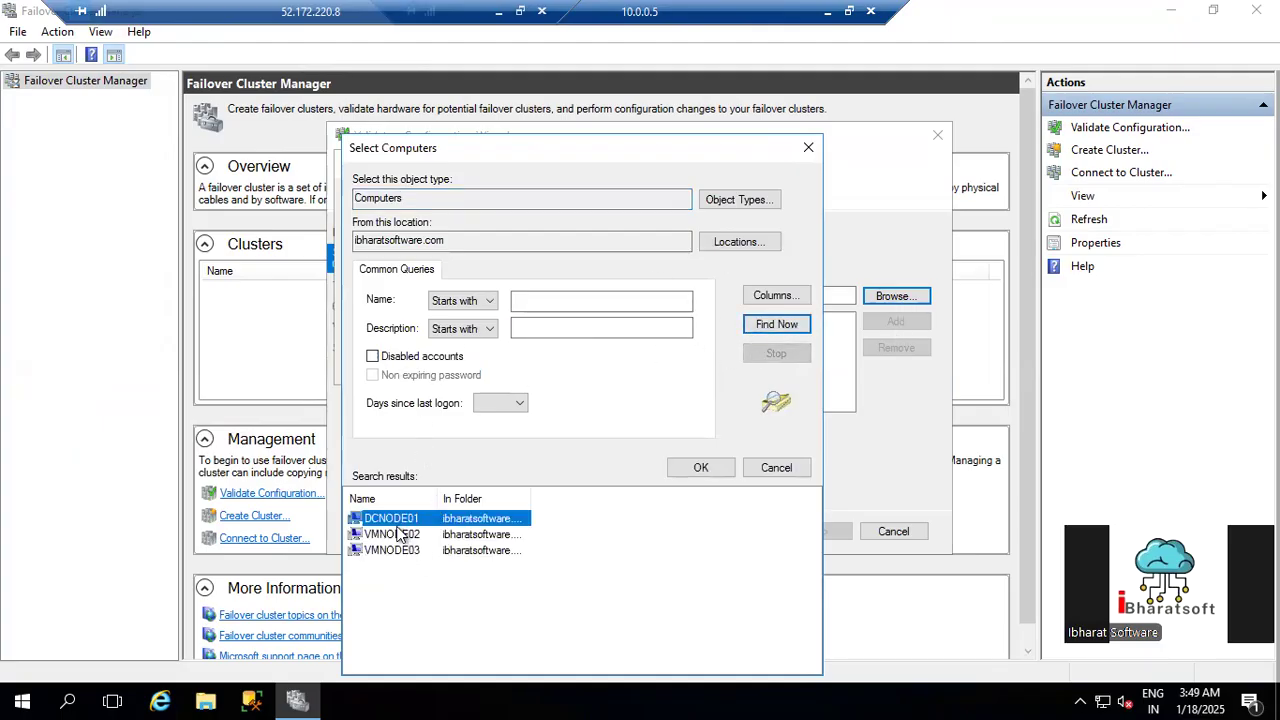
{"action": "left_click", "coordinate": [399, 534]}
{"action": "left_click", "coordinate": [404, 552], "text": "ctrl"}
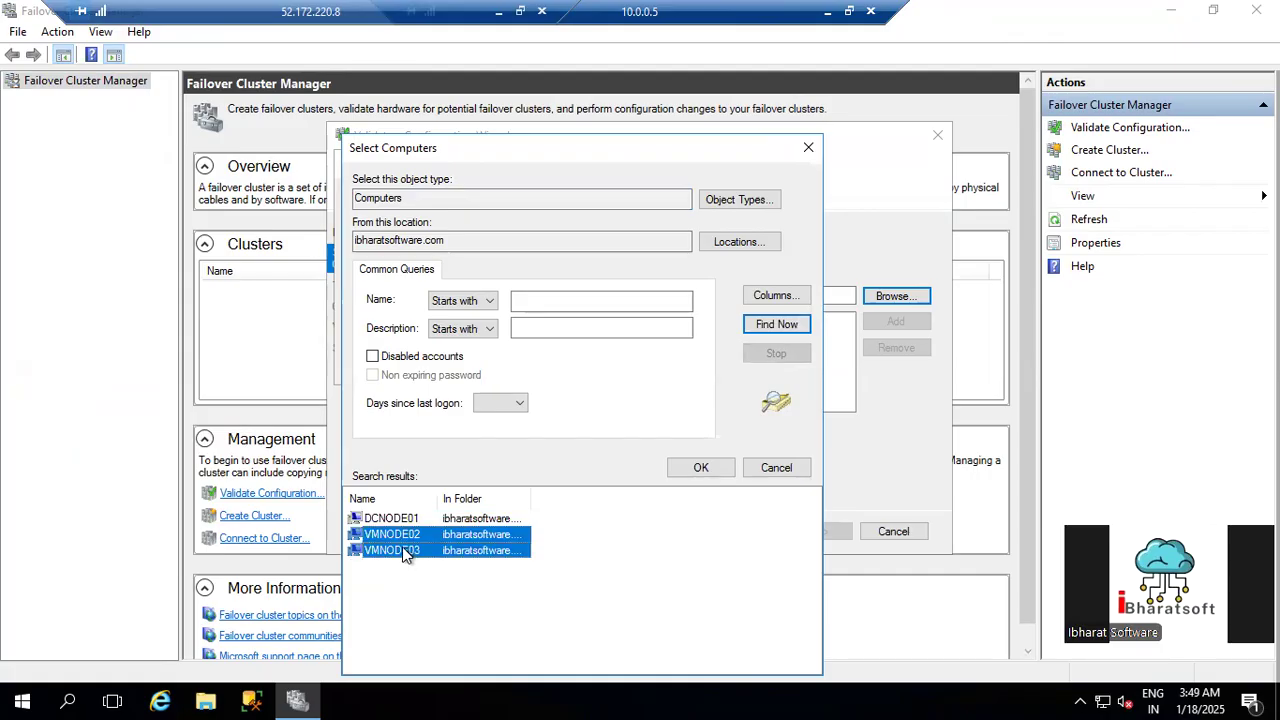
{"action": "left_click", "coordinate": [690, 469]}
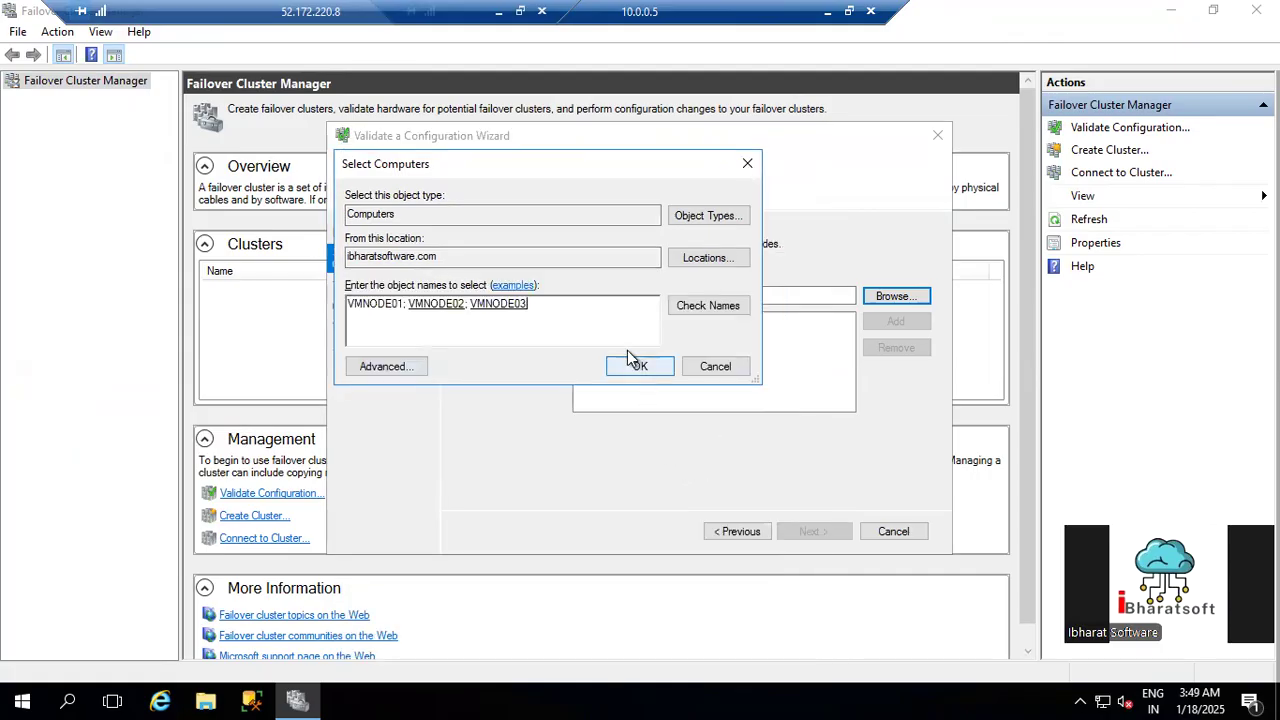
Step: Remove VMNODE01 from the object names and confirm the remaining computers as the servers to validate
{"action": "key", "text": "Delete"}
{"action": "key", "text": "Delete"}
{"action": "key", "text": "Delete"}
{"action": "key", "text": "Delete"}
{"action": "key", "text": "Delete"}
{"action": "key", "text": "Delete"}
{"action": "key", "text": "Delete"}
{"action": "key", "text": "Delete"}
{"action": "key", "text": "Delete"}
{"action": "key", "text": "Delete"}
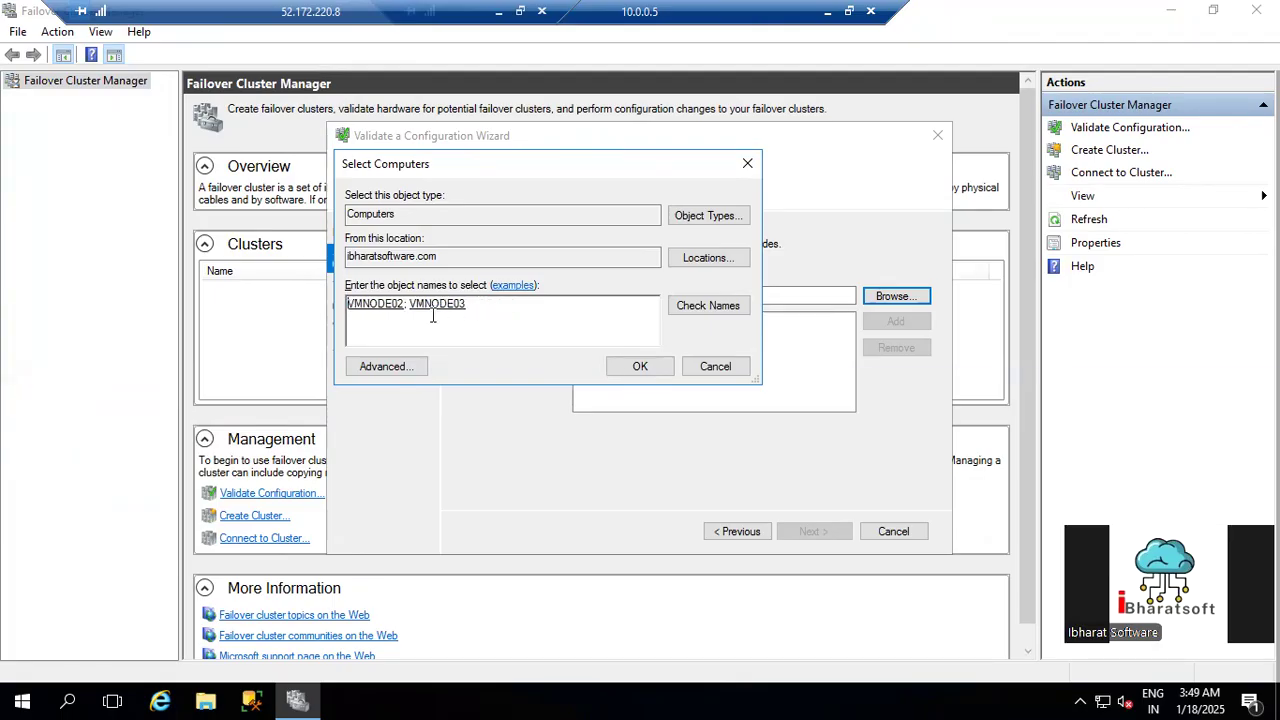
{"action": "left_click", "coordinate": [623, 368]}
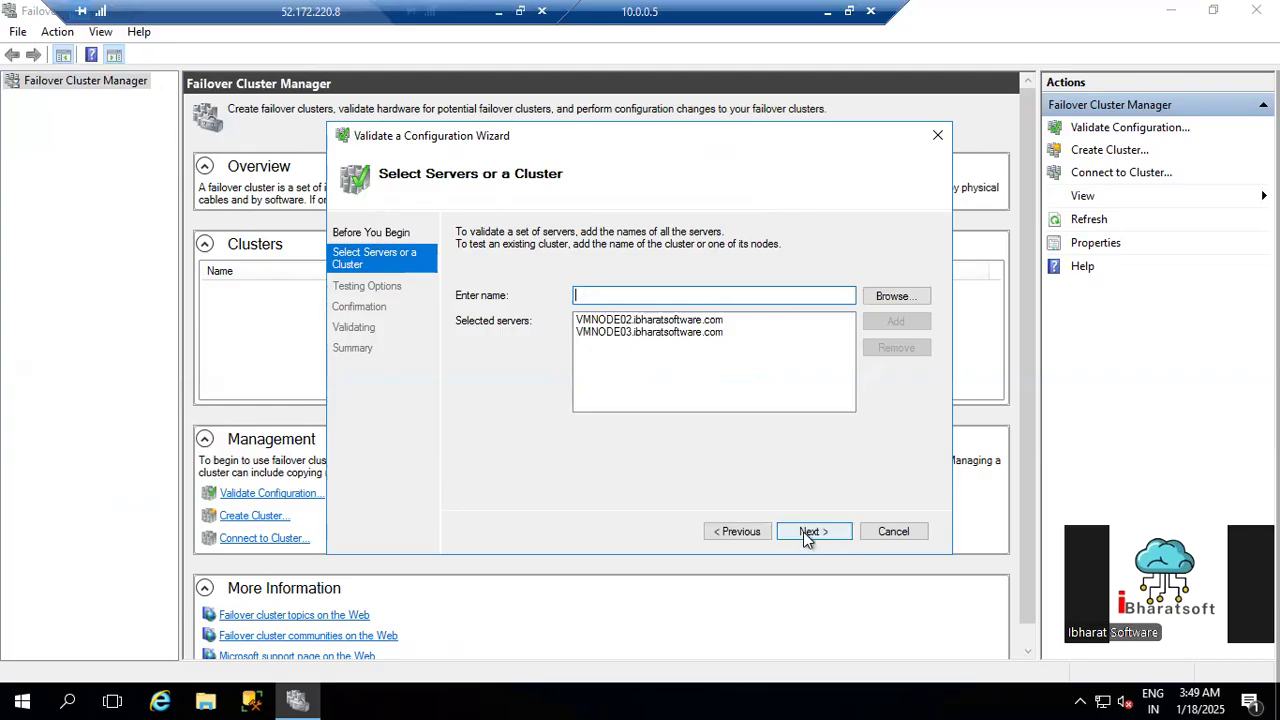
Step: Run all validation tests on the selected servers and follow the test progress
{"action": "left_click", "coordinate": [808, 533]}
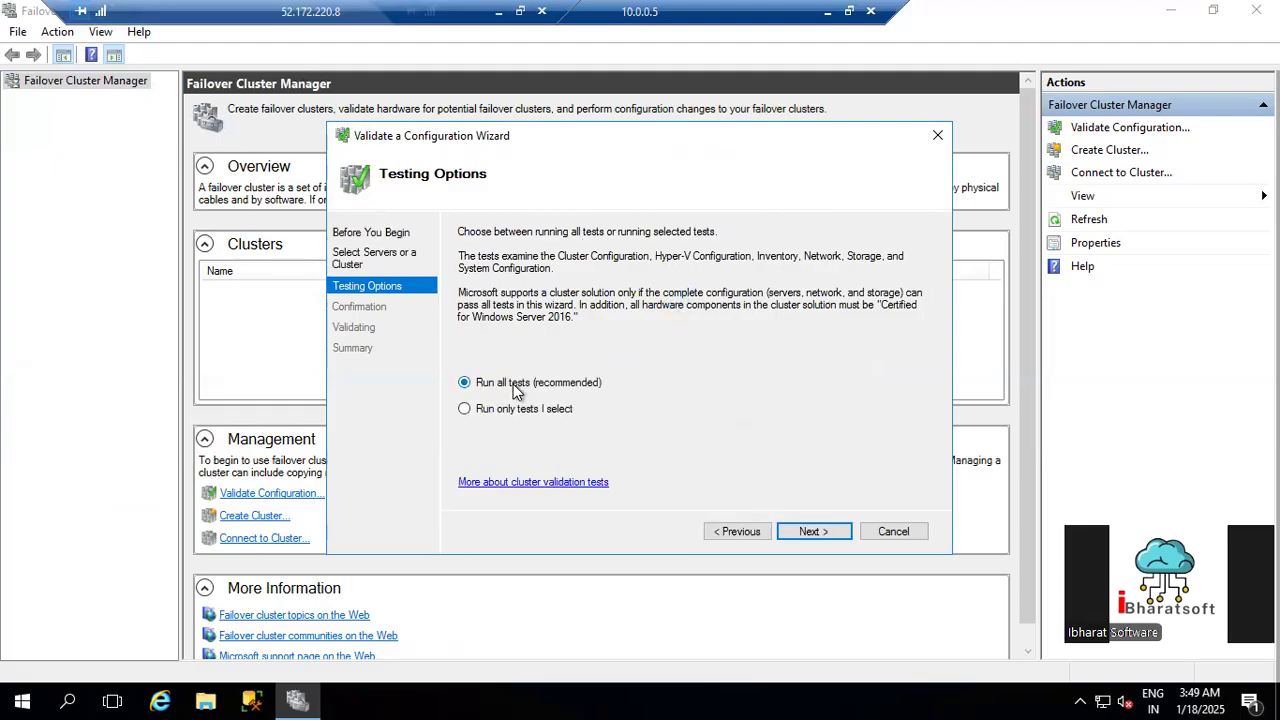
{"action": "left_click", "coordinate": [806, 533]}
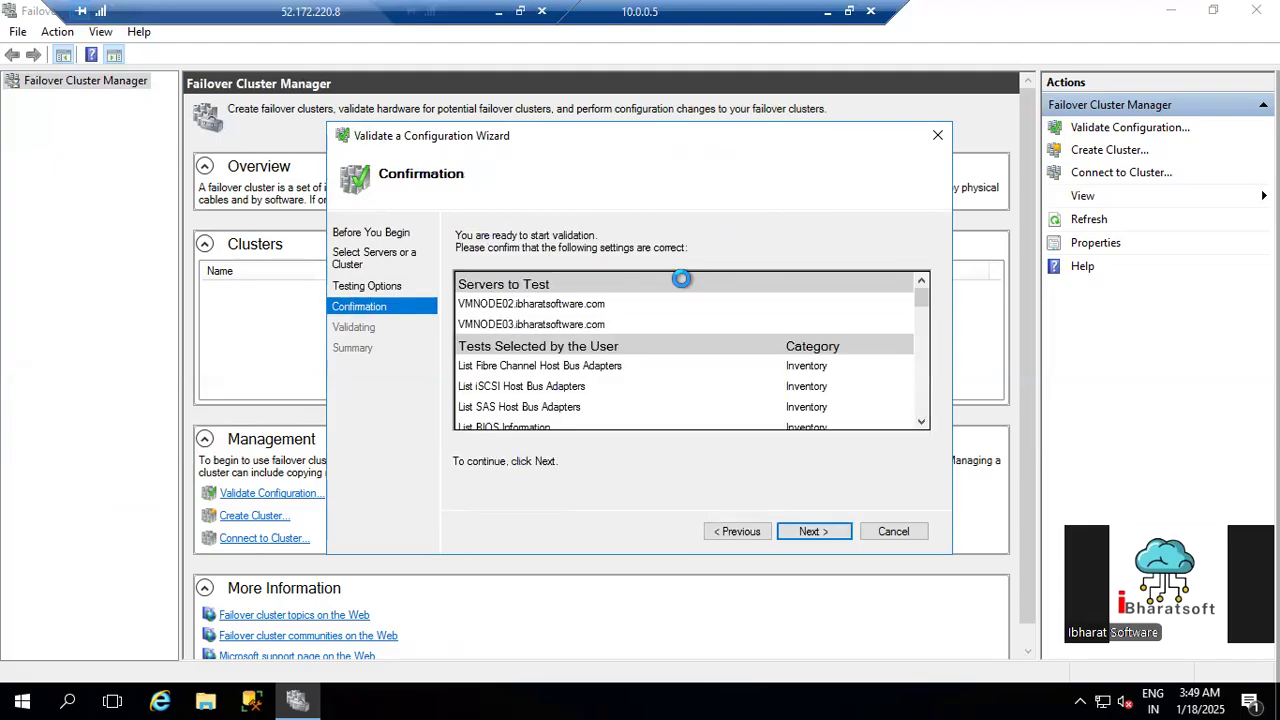
{"action": "left_click", "coordinate": [813, 531]}
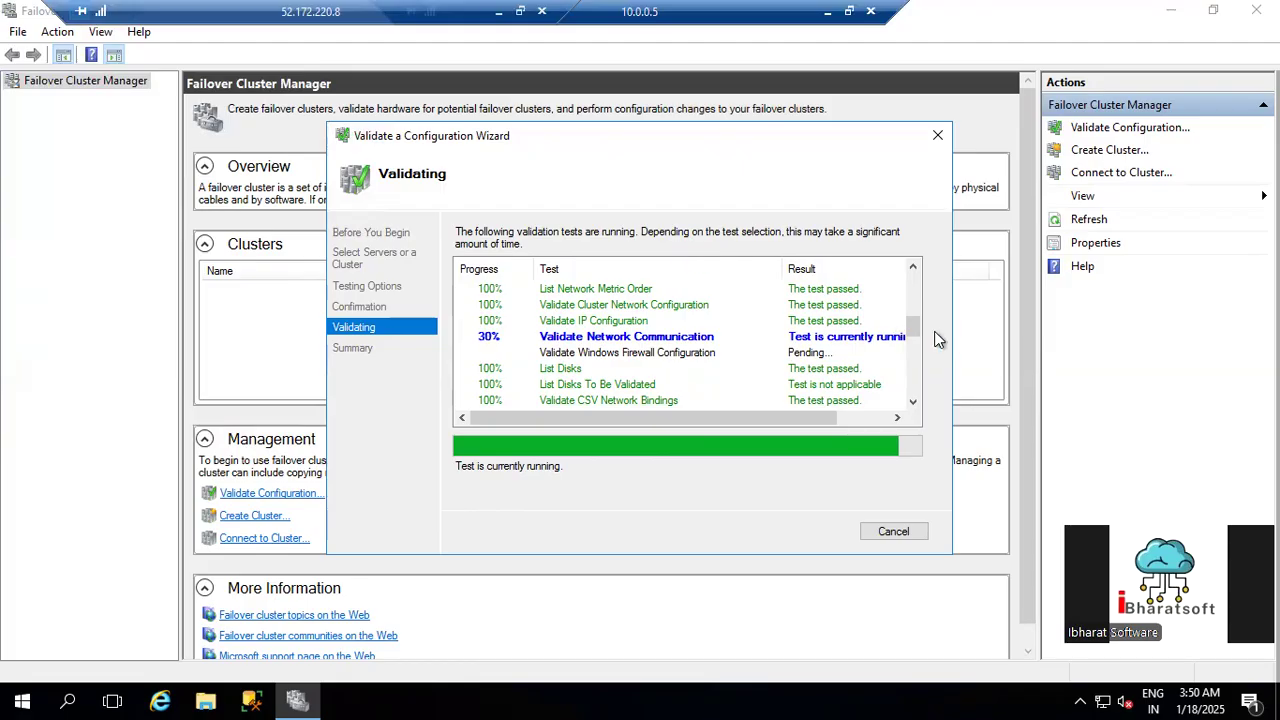
{"action": "left_click_drag", "start_coordinate": [914, 328], "coordinate": [912, 280]}
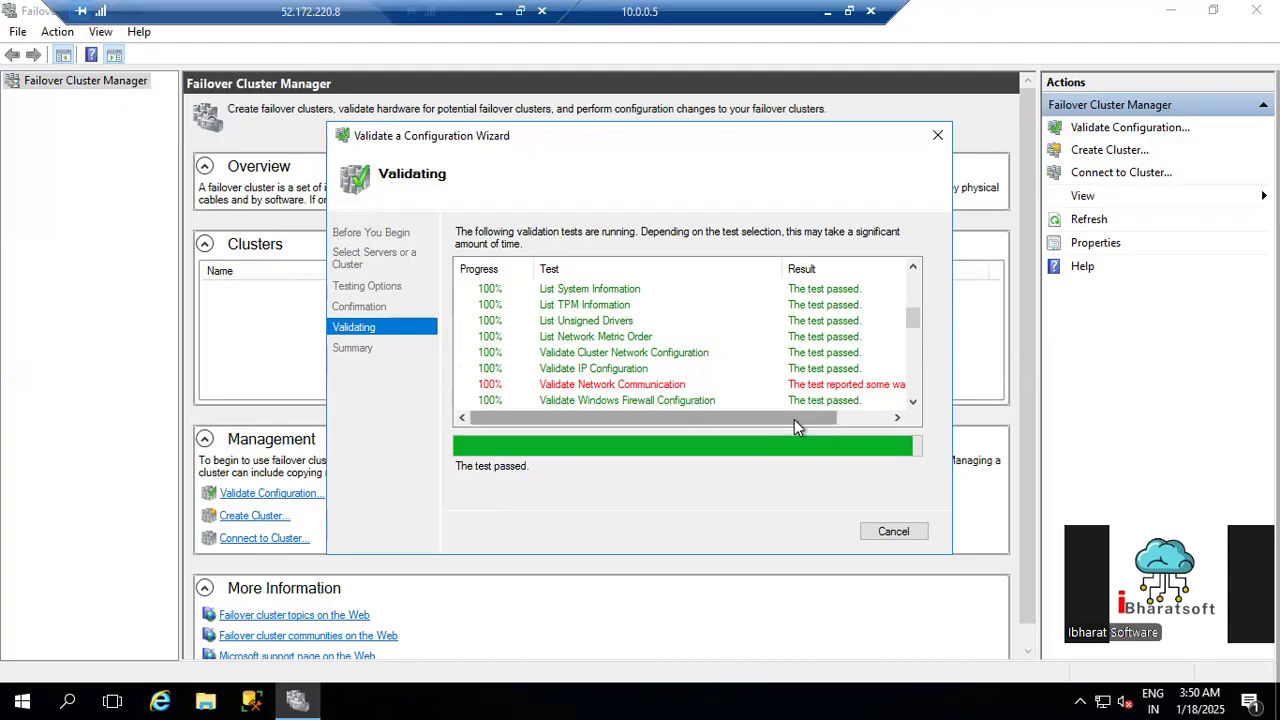
{"action": "left_click_drag", "start_coordinate": [793, 418], "coordinate": [876, 410]}
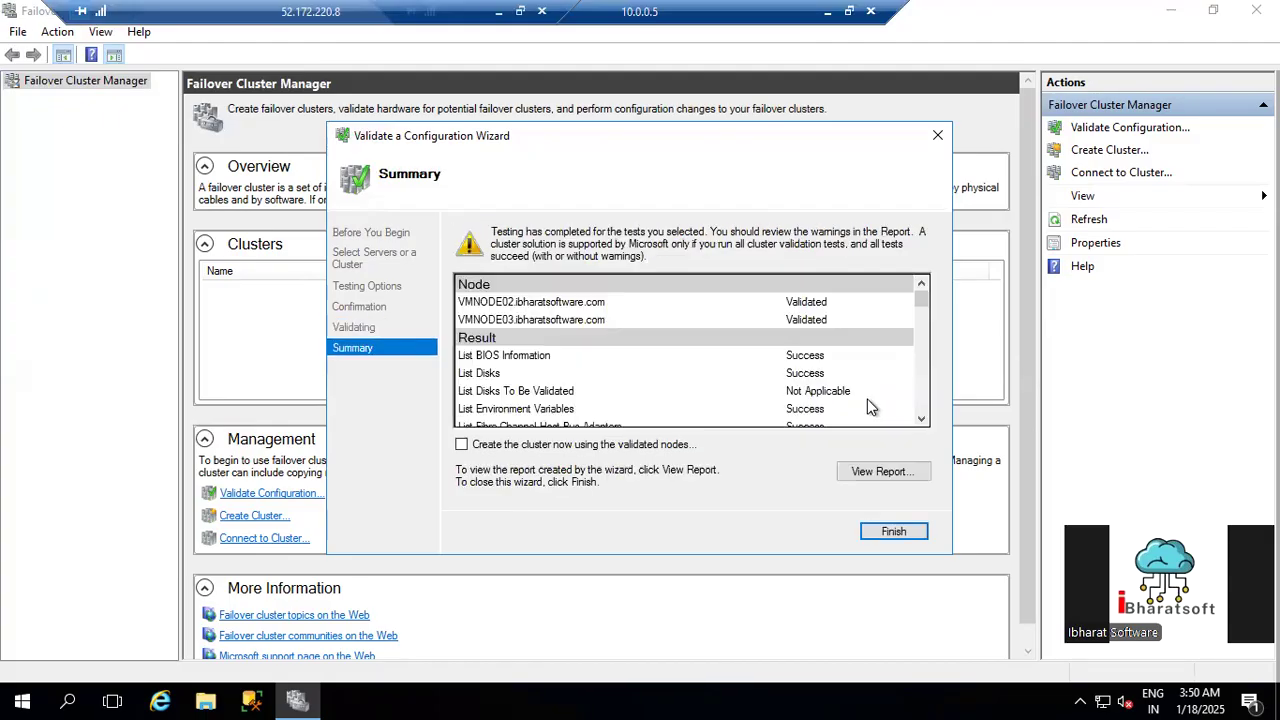
Step: Review the validation summary down to its warnings and finish the wizard without creating the cluster from it
{"action": "scroll", "coordinate": [725, 362], "scroll_direction": "down", "scroll_amount": 10}
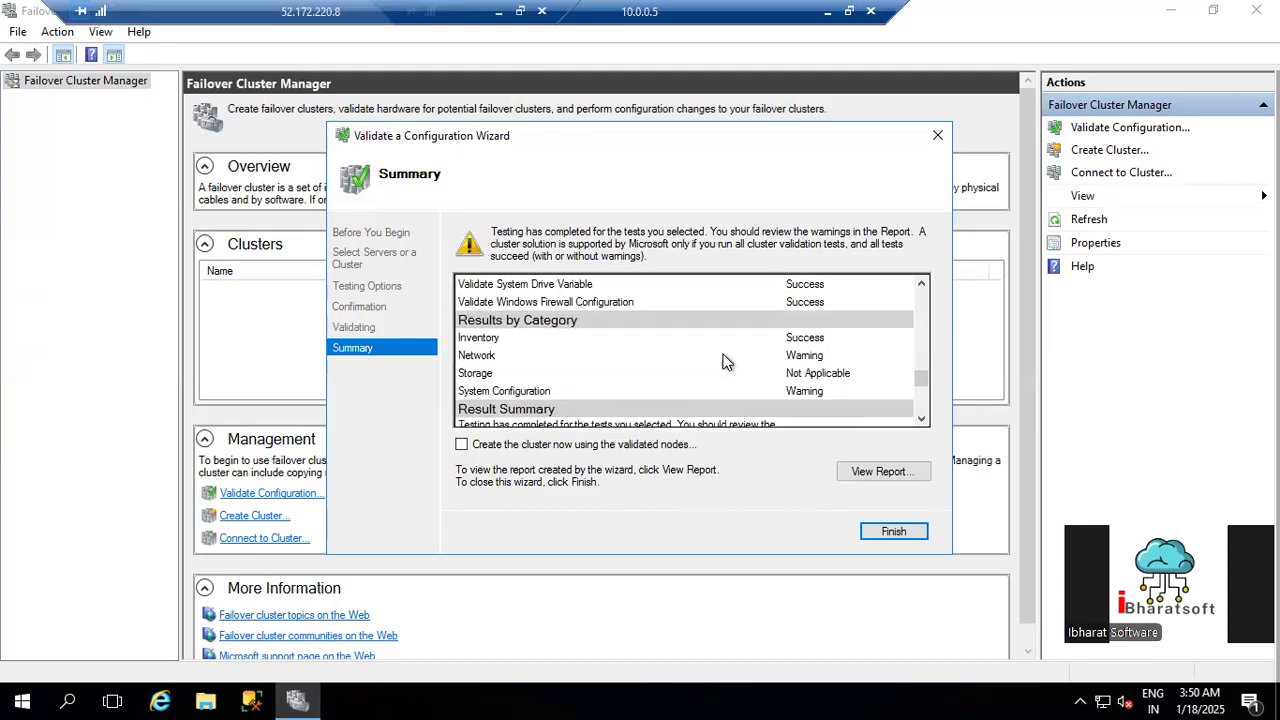
{"action": "scroll", "coordinate": [725, 362], "scroll_direction": "up", "scroll_amount": 5}
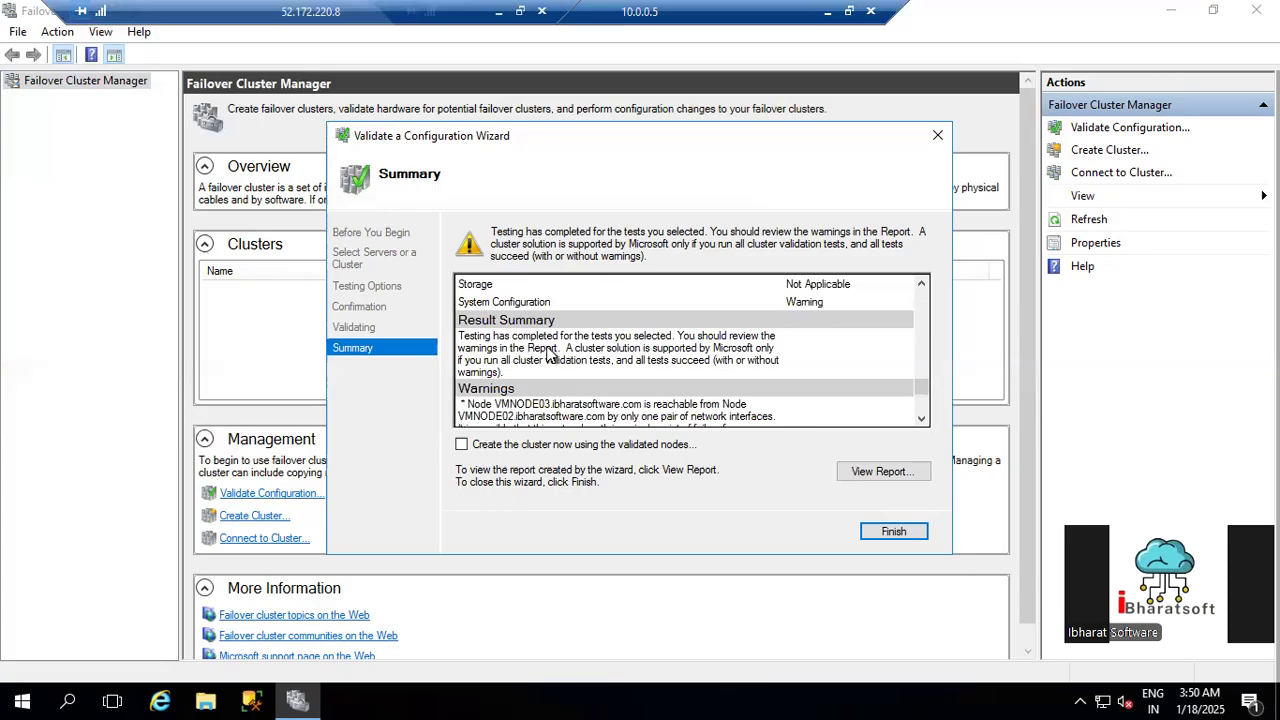
{"action": "scroll", "coordinate": [620, 370], "scroll_direction": "down", "scroll_amount": 5}
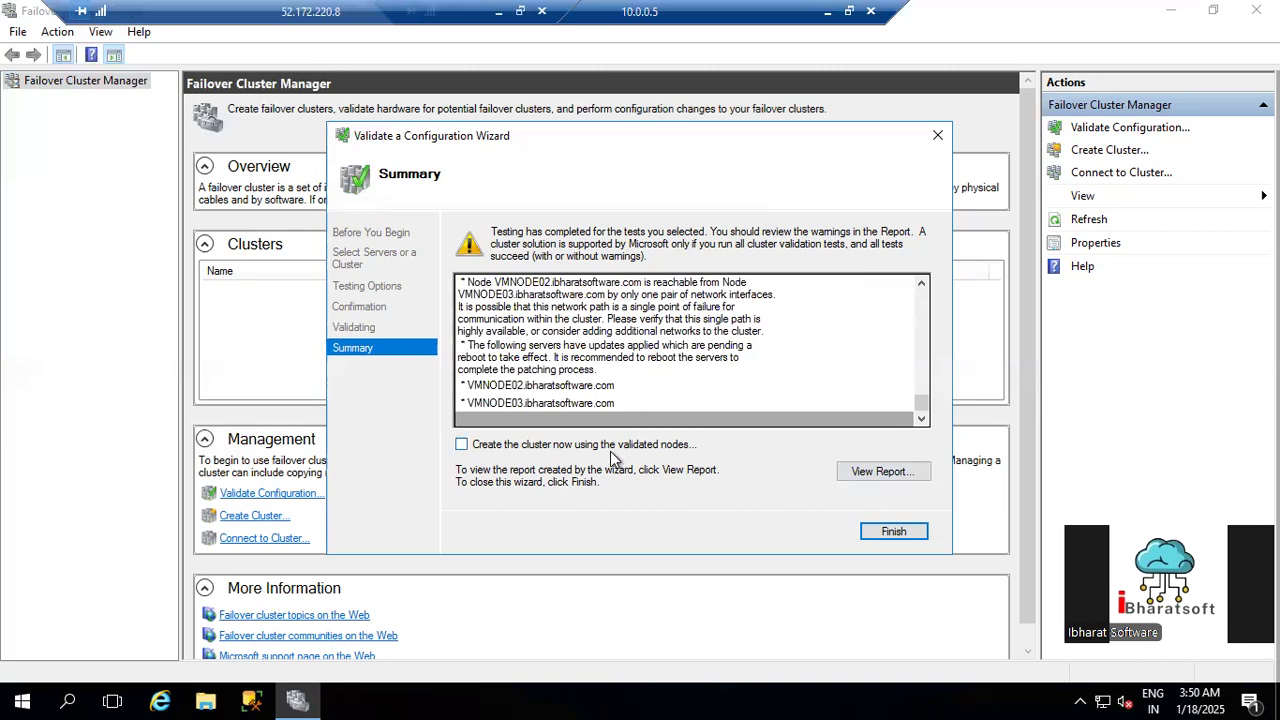
{"action": "left_click", "coordinate": [884, 533]}
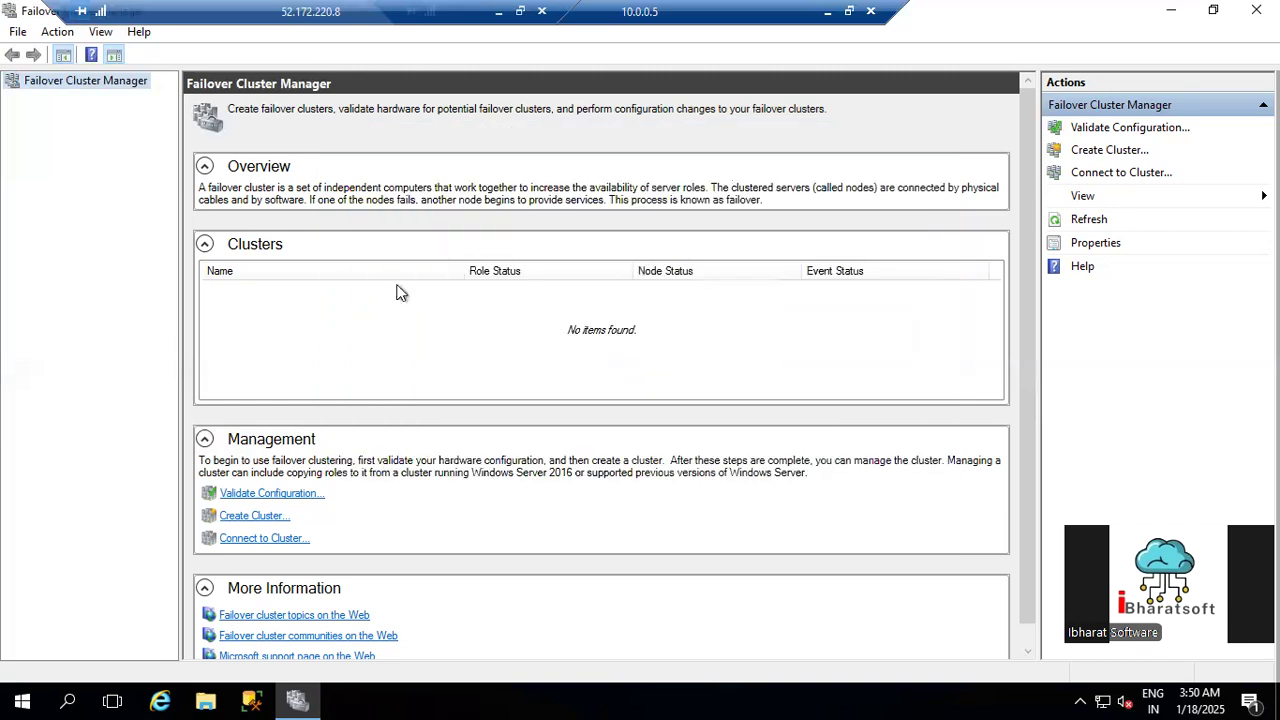
Step: Start creating a new cluster and add VMNODE02, found through a domain computer search, as its server
{"action": "left_click", "coordinate": [1105, 150]}
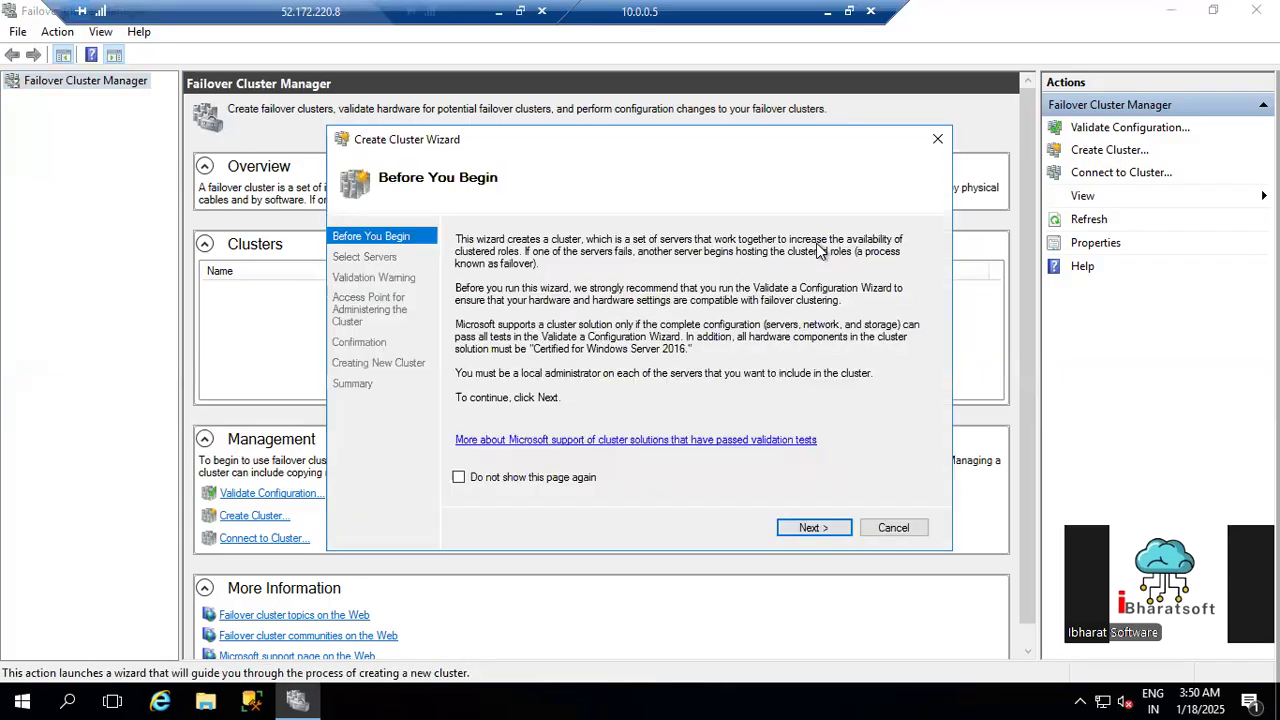
{"action": "left_click", "coordinate": [810, 527]}
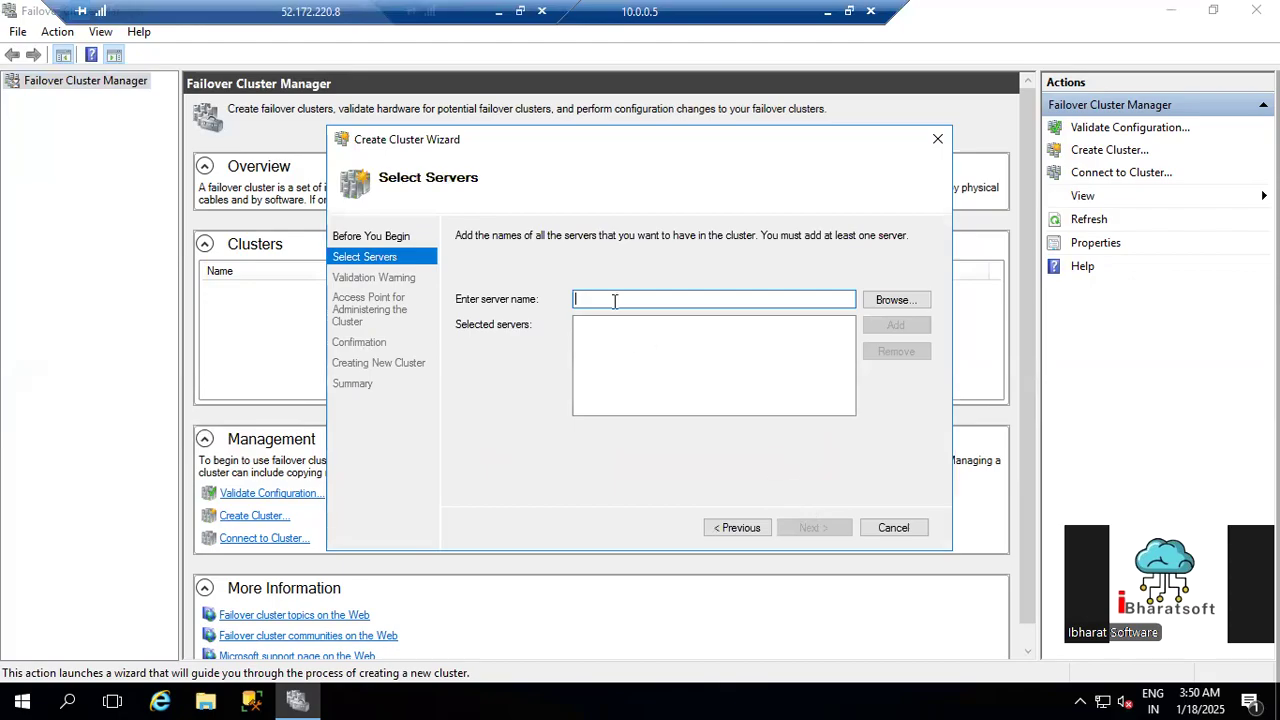
{"action": "left_click", "coordinate": [891, 300]}
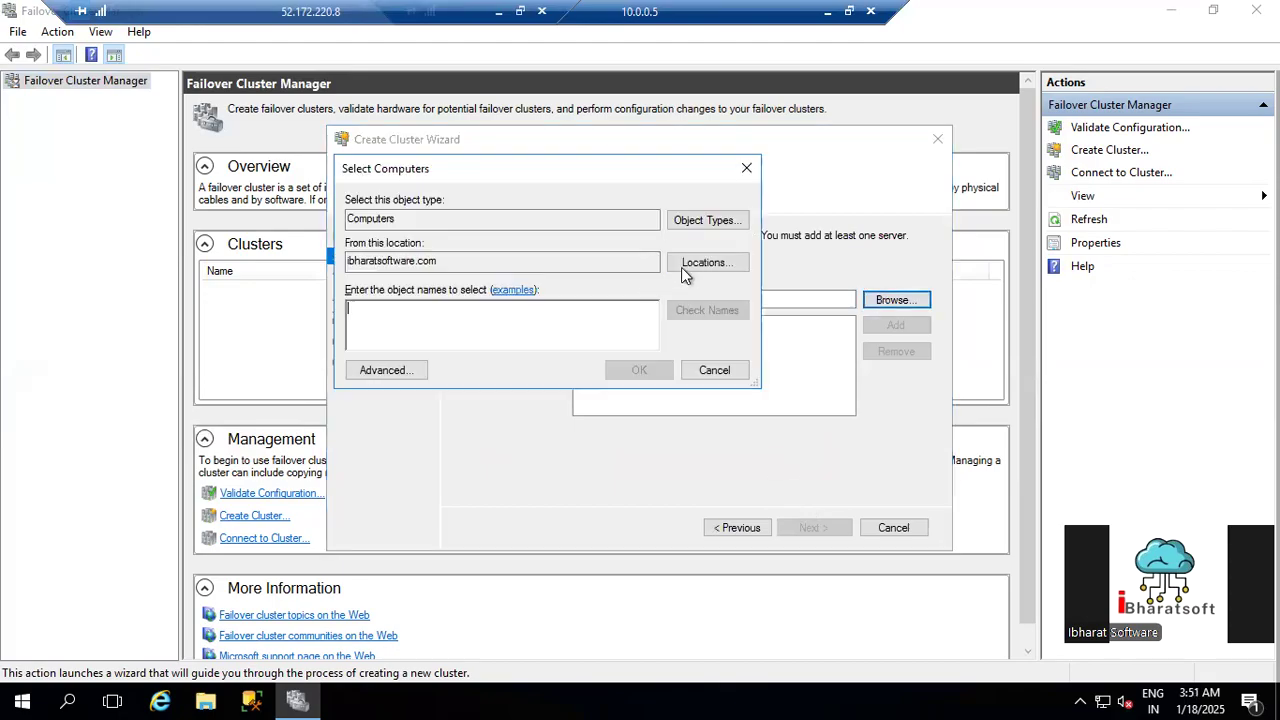
{"action": "left_click", "coordinate": [384, 370]}
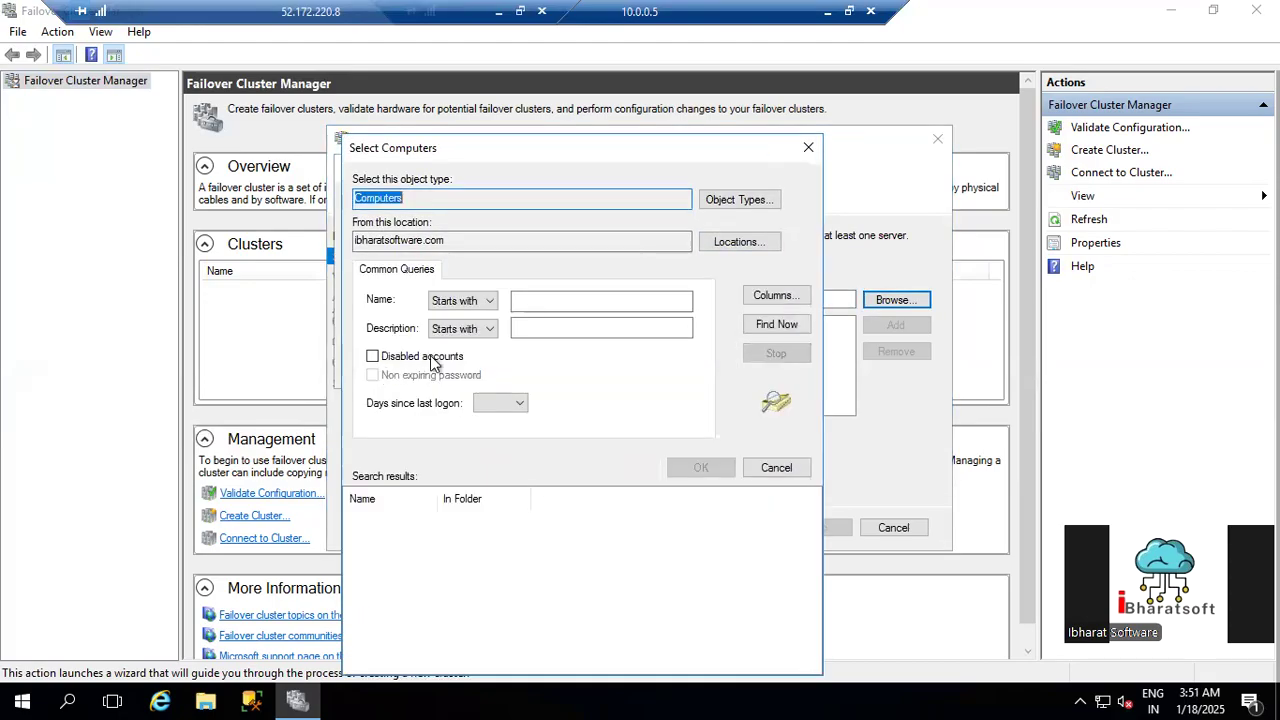
{"action": "left_click", "coordinate": [752, 325]}
{"action": "left_click", "coordinate": [398, 534]}
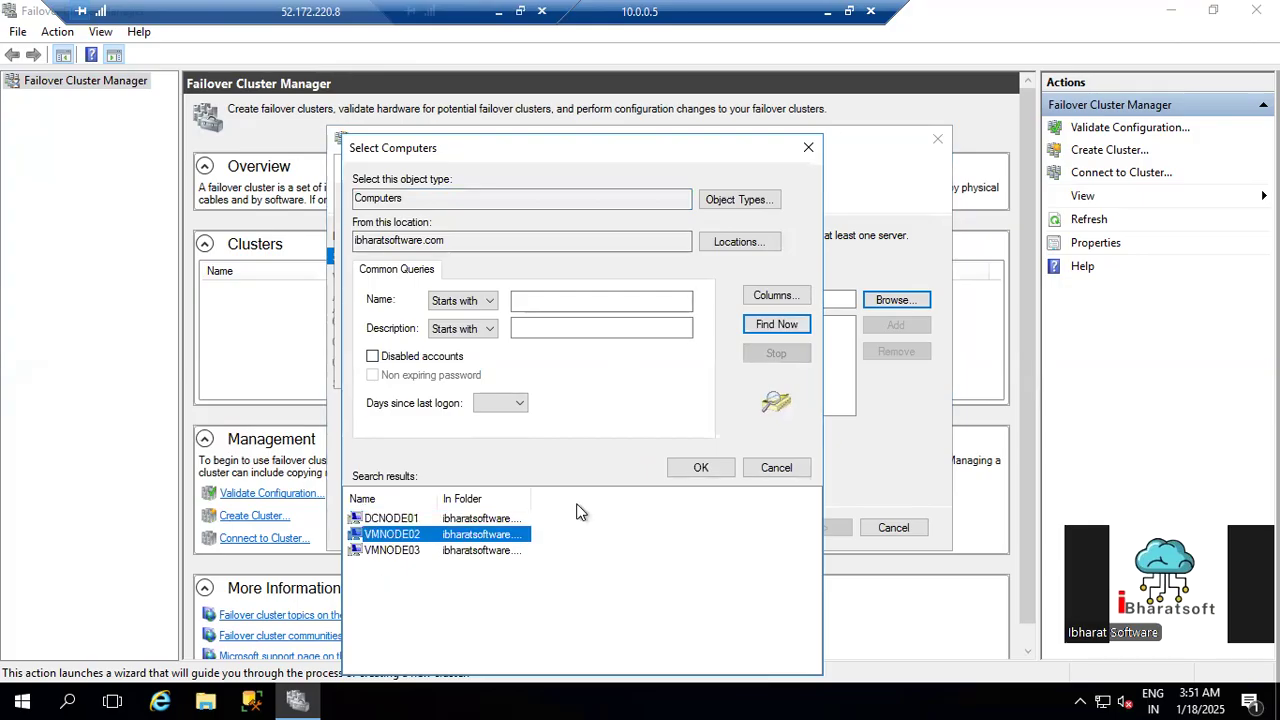
{"action": "left_click", "coordinate": [715, 468]}
{"action": "left_click", "coordinate": [647, 369]}
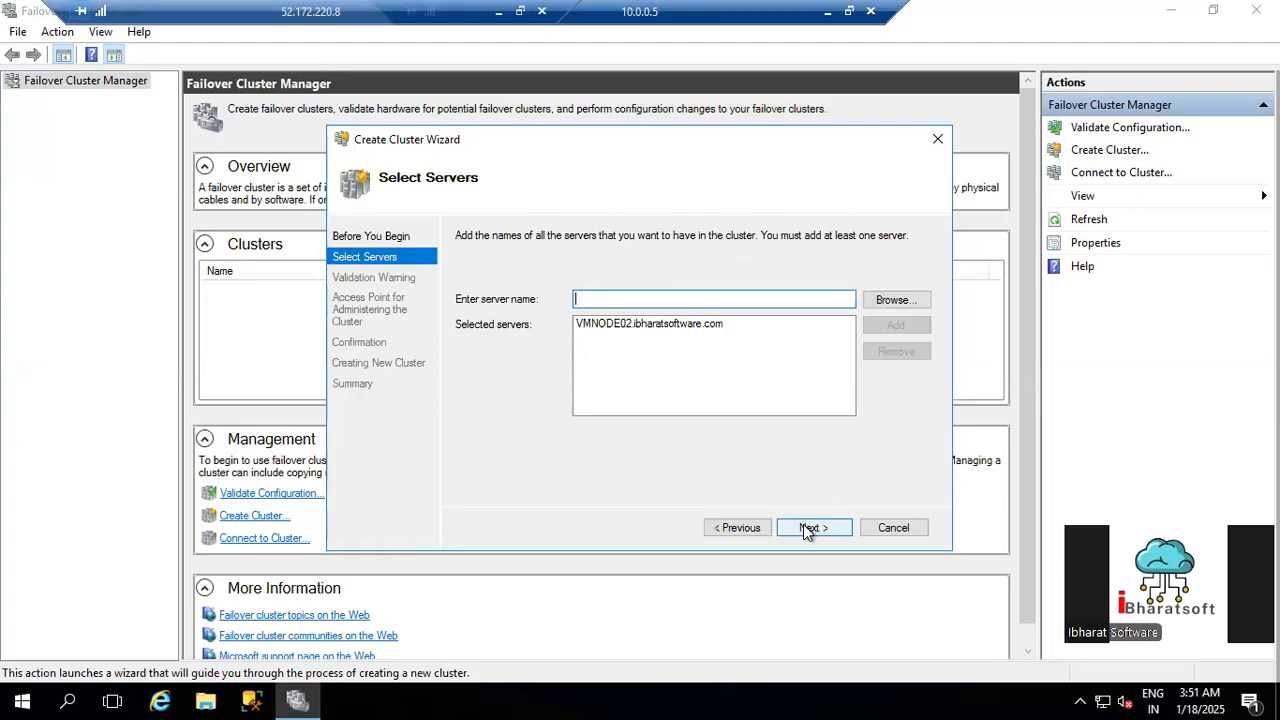
{"action": "left_click", "coordinate": [806, 531]}
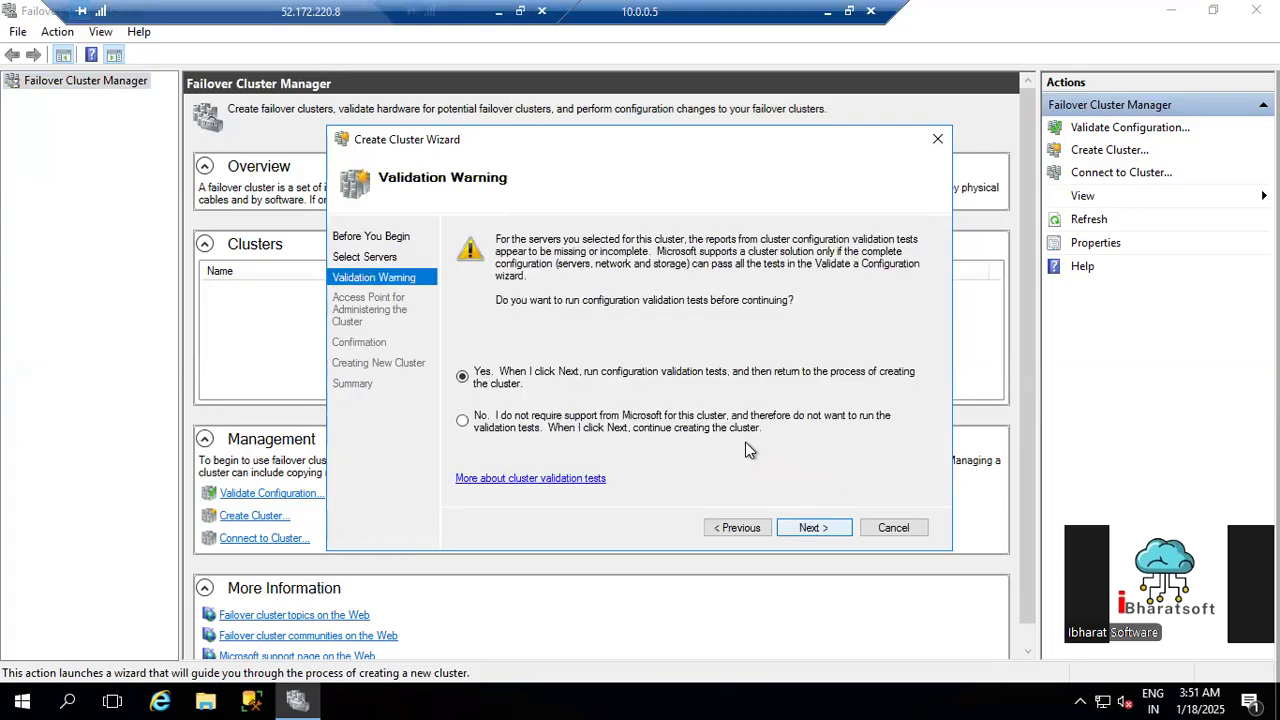
Step: Choose to validate before continuing, run all tests on VMNODE02, and return to the cluster creation
{"action": "left_click", "coordinate": [806, 528]}
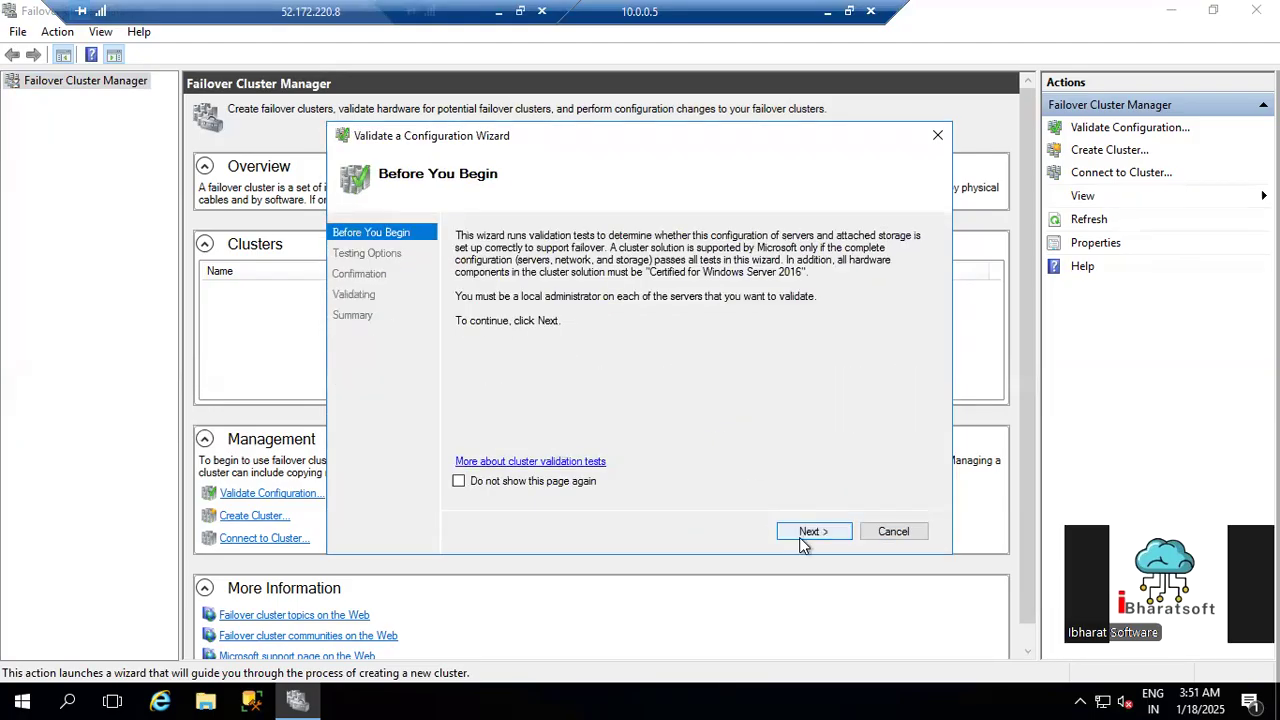
{"action": "left_click", "coordinate": [806, 535]}
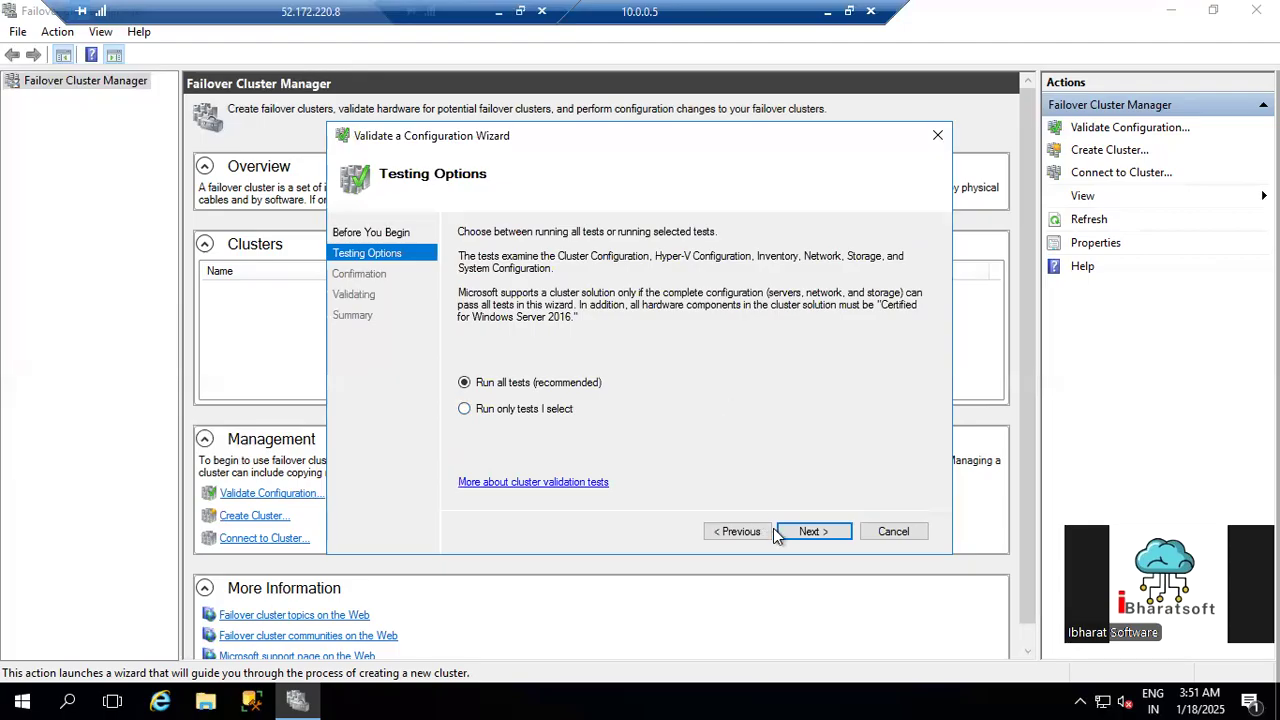
{"action": "left_click", "coordinate": [805, 530]}
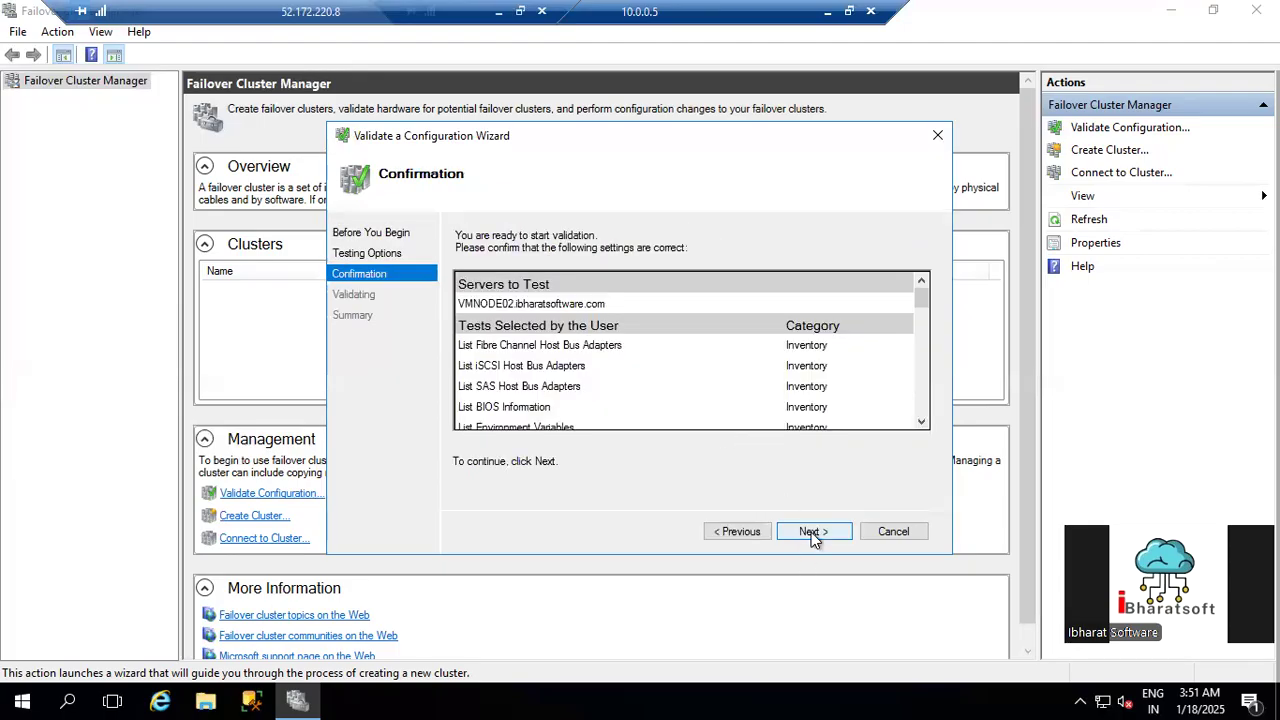
{"action": "left_click", "coordinate": [815, 532]}
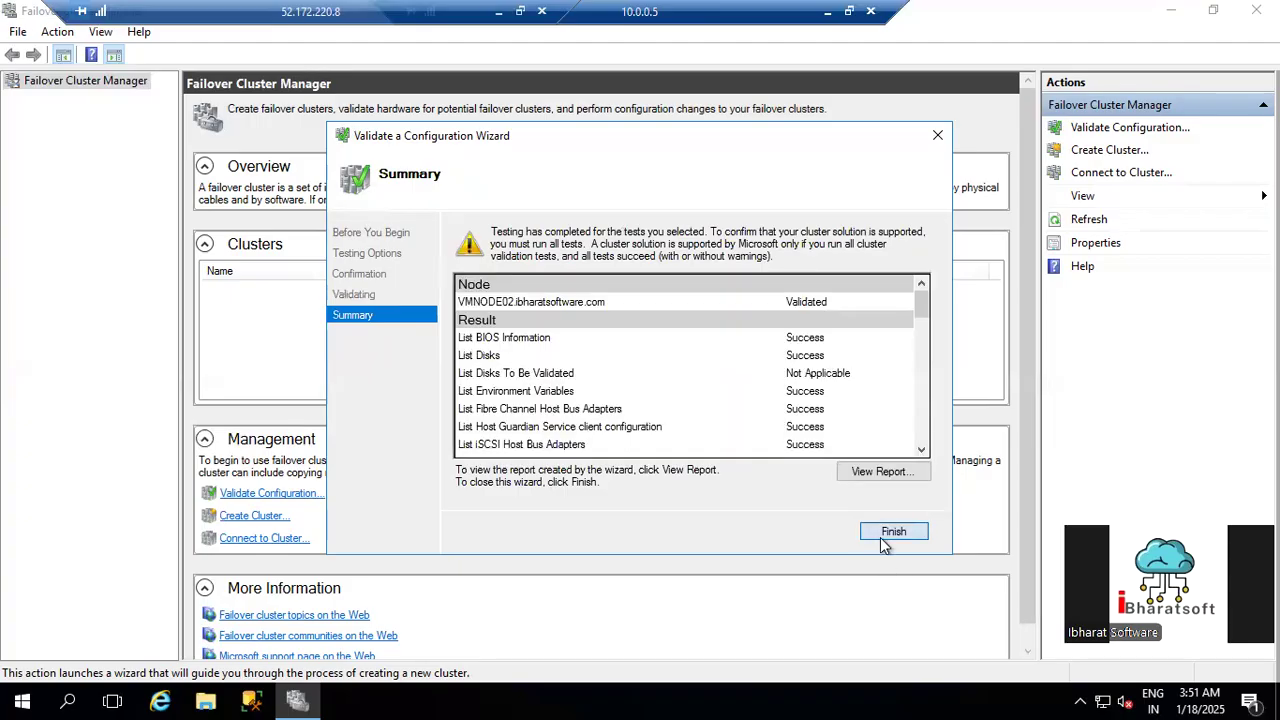
{"action": "left_click", "coordinate": [884, 536]}
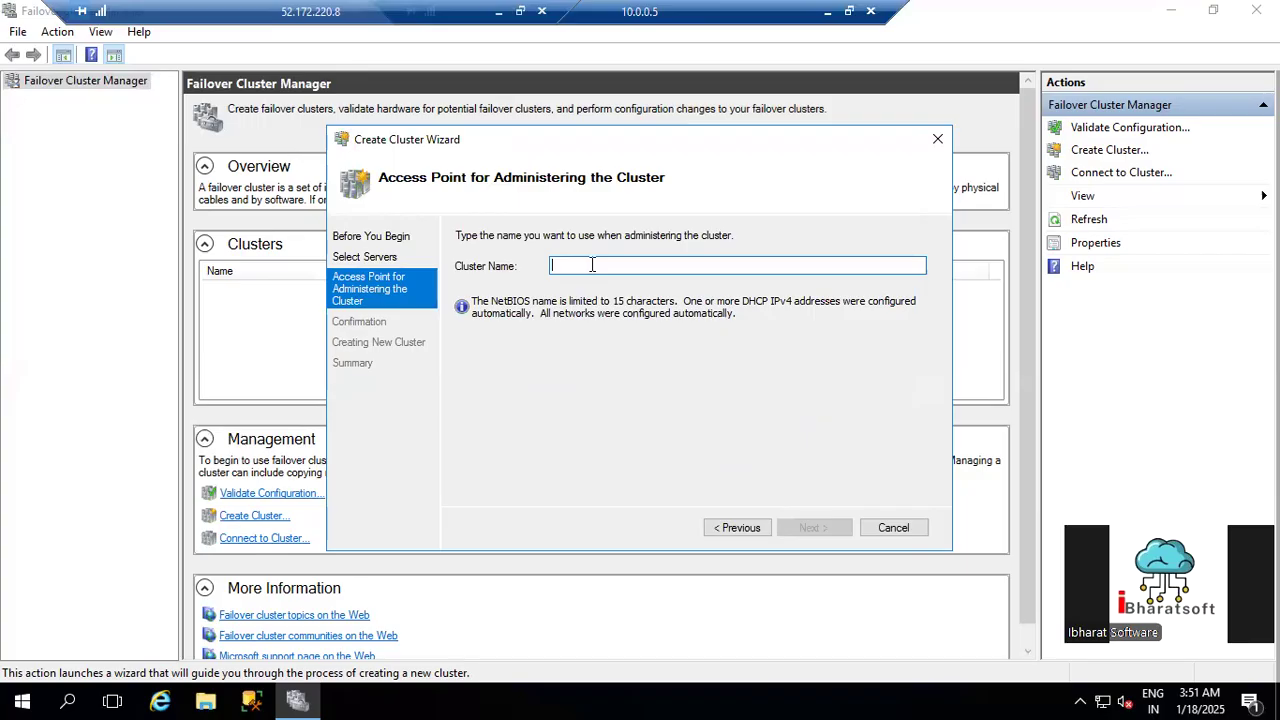
{"action": "type", "text": "Cl"}
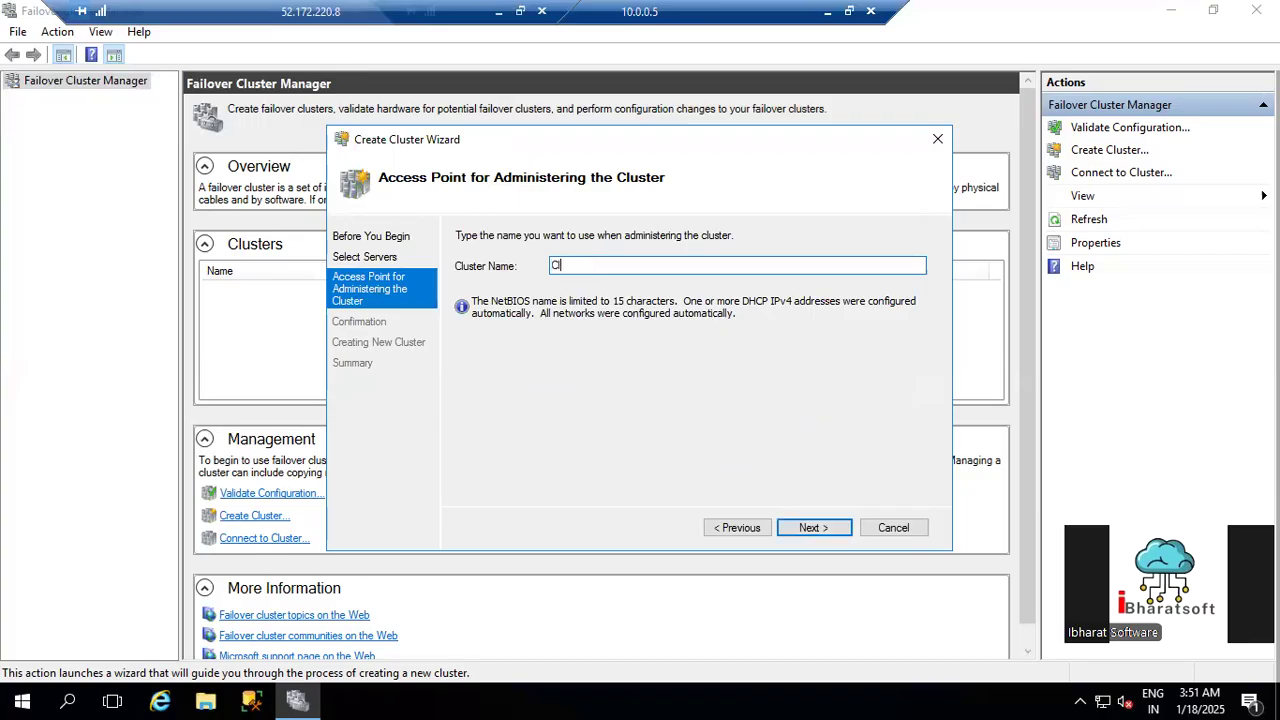
{"action": "key", "text": "BackSpace"}
{"action": "key", "text": "BackSpace"}
{"action": "type", "text": "clu"}
{"action": "key", "text": "BackSpace"}
{"action": "key", "text": "BackSpace"}
{"action": "key", "text": "BackSpace"}
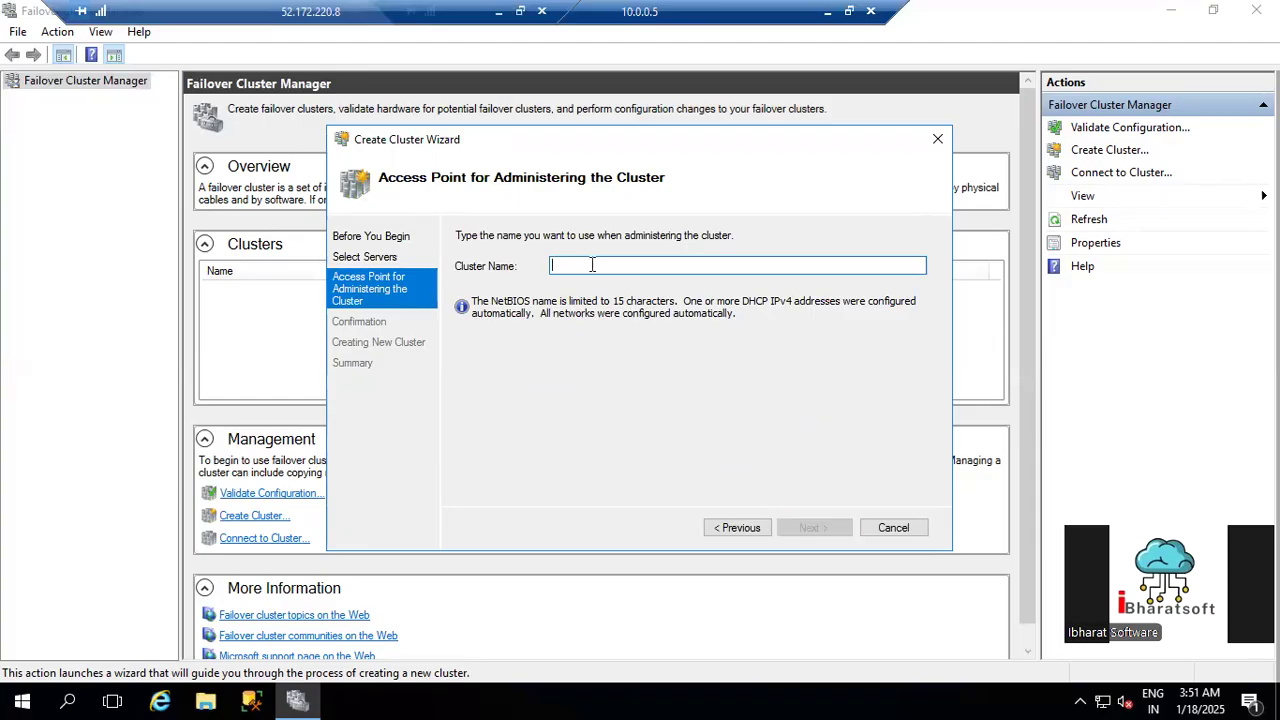
{"action": "type", "text": "Clu"}
{"action": "key", "text": "BackSpace"}
{"action": "key", "text": "BackSpace"}
{"action": "key", "text": "BackSpace"}
Step: Name the cluster AGCluster01, create it with the listed settings, and finish the wizard
{"action": "type", "text": "AGCluster"}
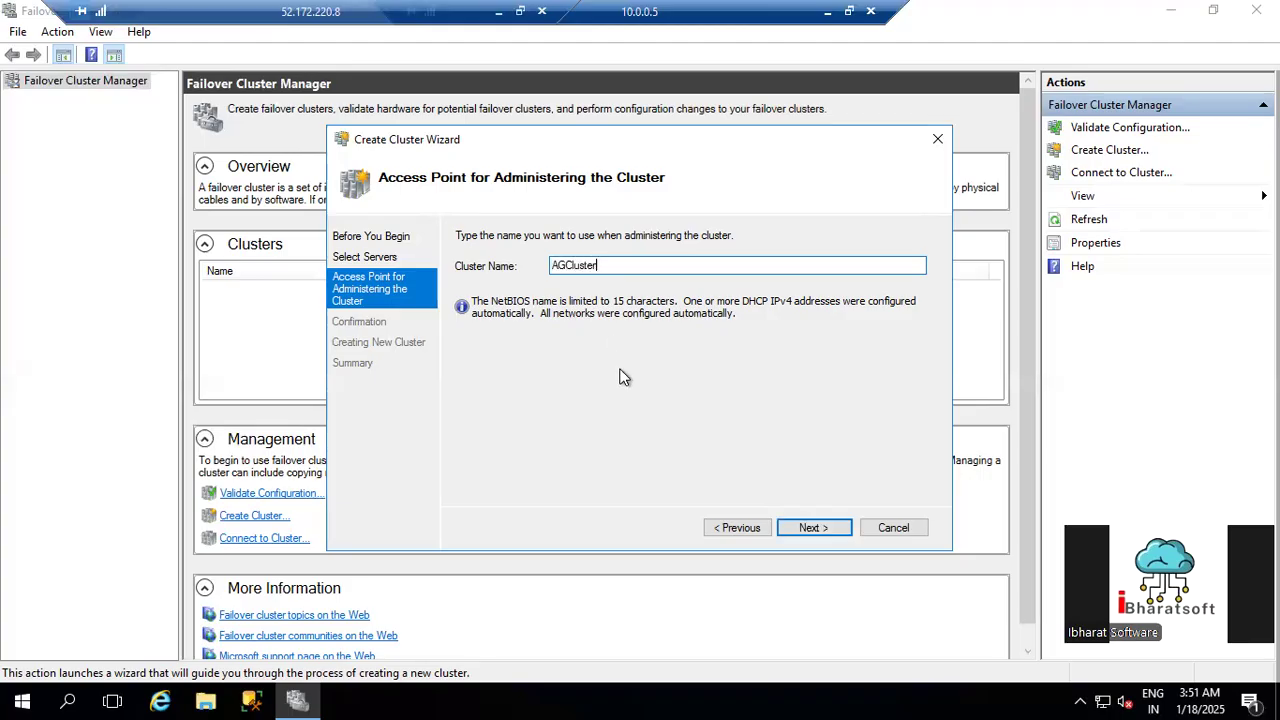
{"action": "type", "text": "01"}
{"action": "left_click", "coordinate": [808, 525]}
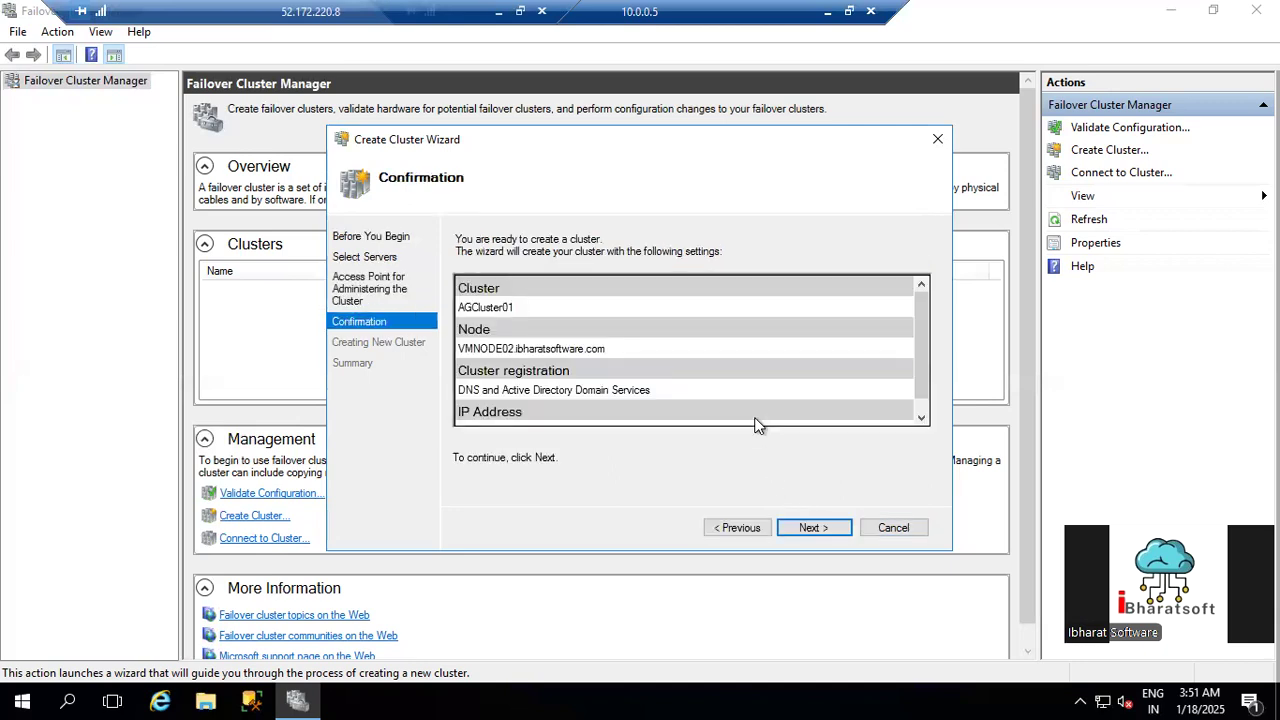
{"action": "left_click", "coordinate": [800, 528]}
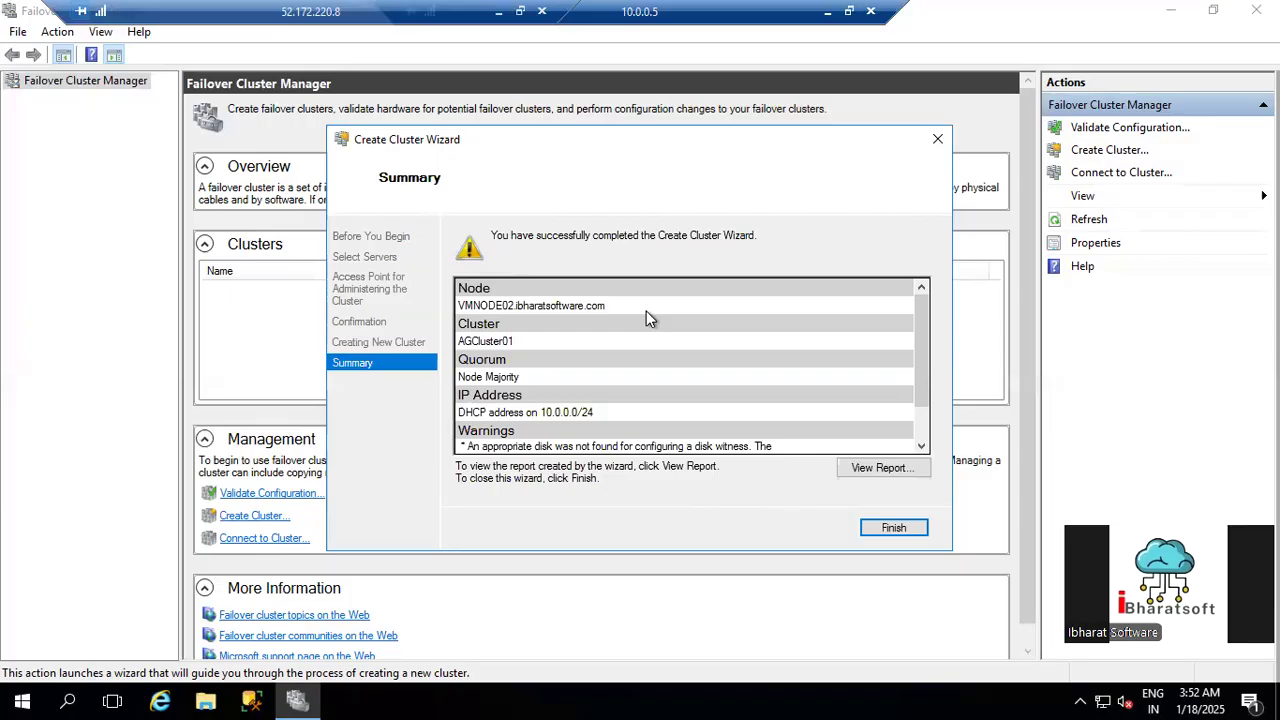
{"action": "left_click", "coordinate": [893, 530]}
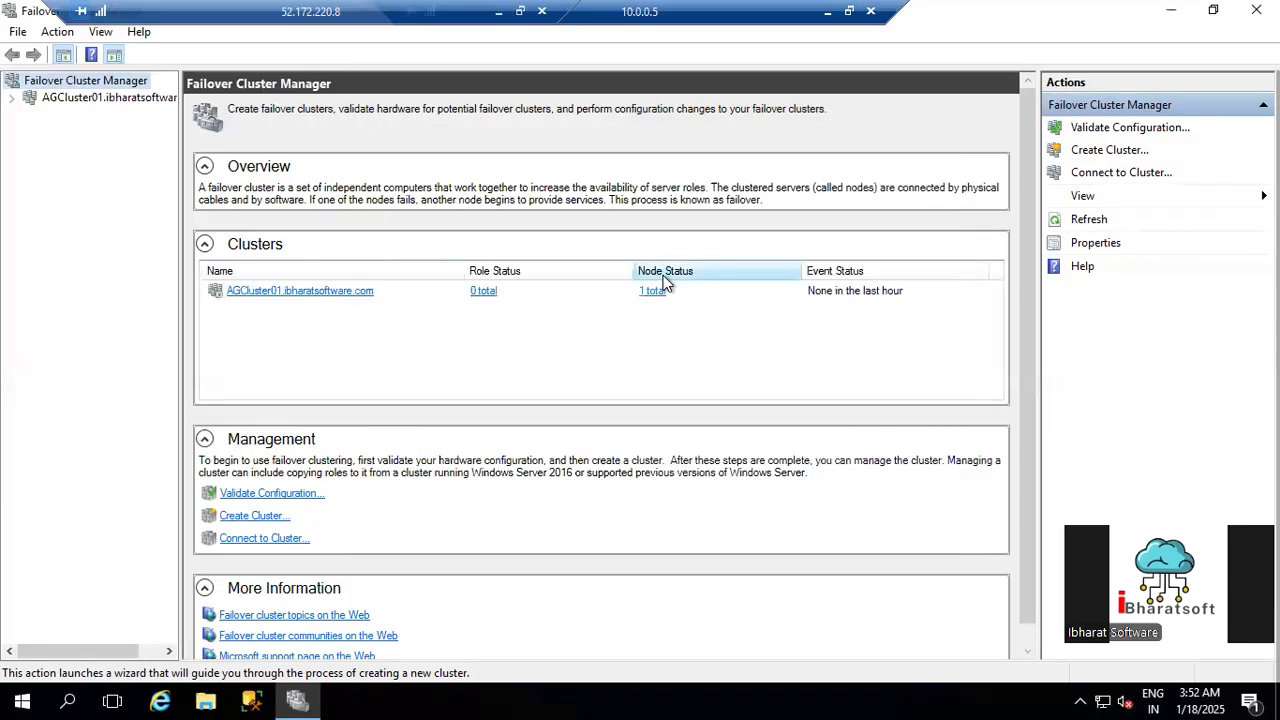
Step: Open the AGCluster01 cluster and display its list of nodes
{"action": "left_click", "coordinate": [95, 98]}
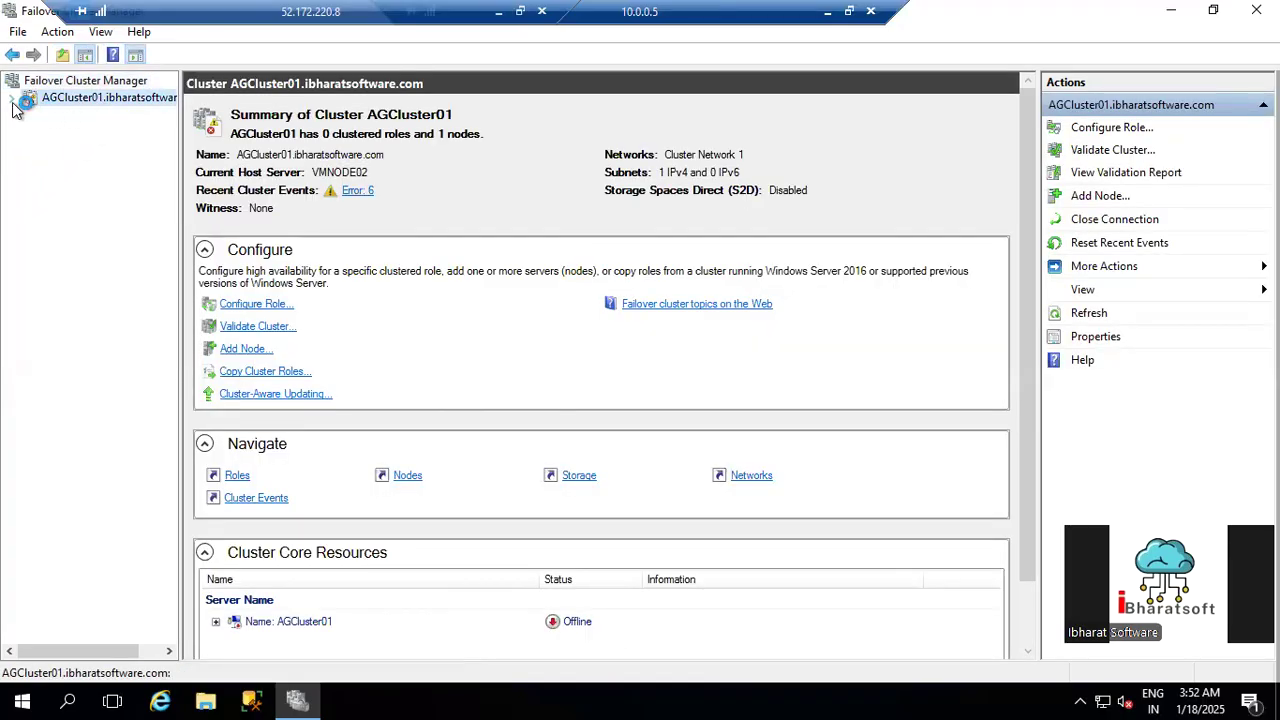
{"action": "left_click", "coordinate": [12, 99]}
{"action": "left_click", "coordinate": [75, 131]}
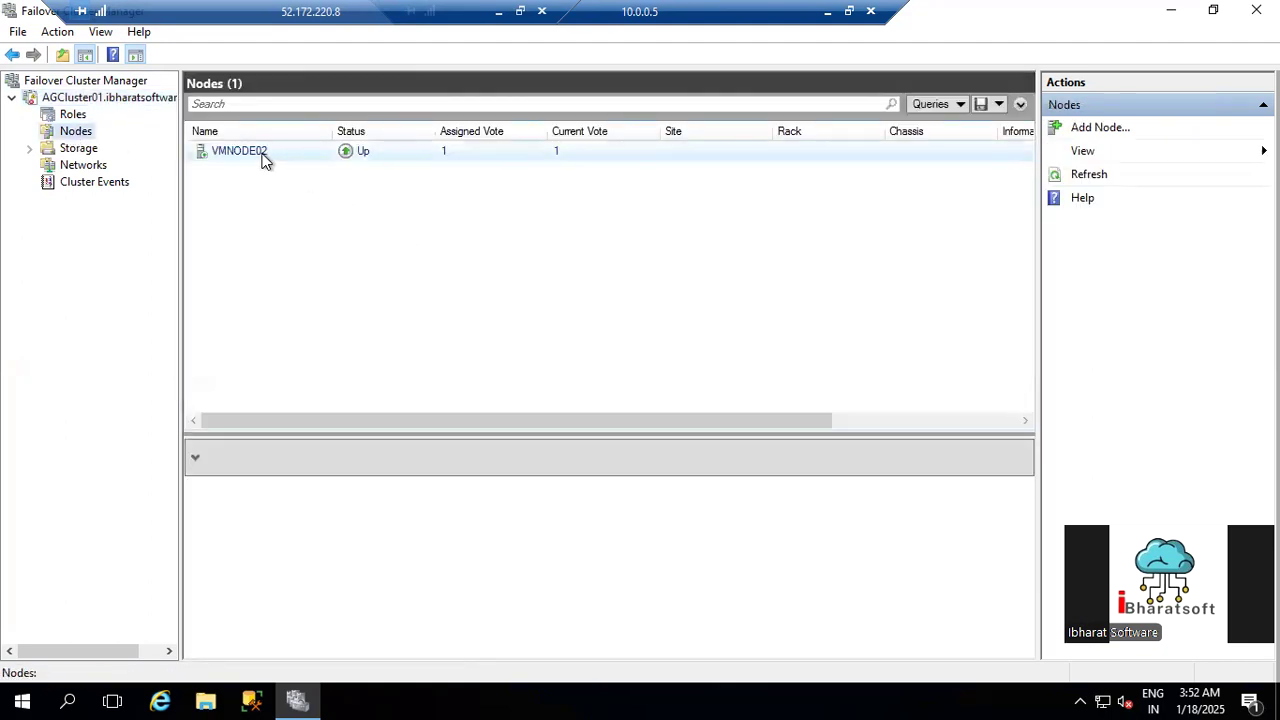
Step: Start configuring AGCluster01's cluster quorum settings, choosing to select the quorum witness and configure a file share witness
{"action": "left_click", "coordinate": [90, 100]}
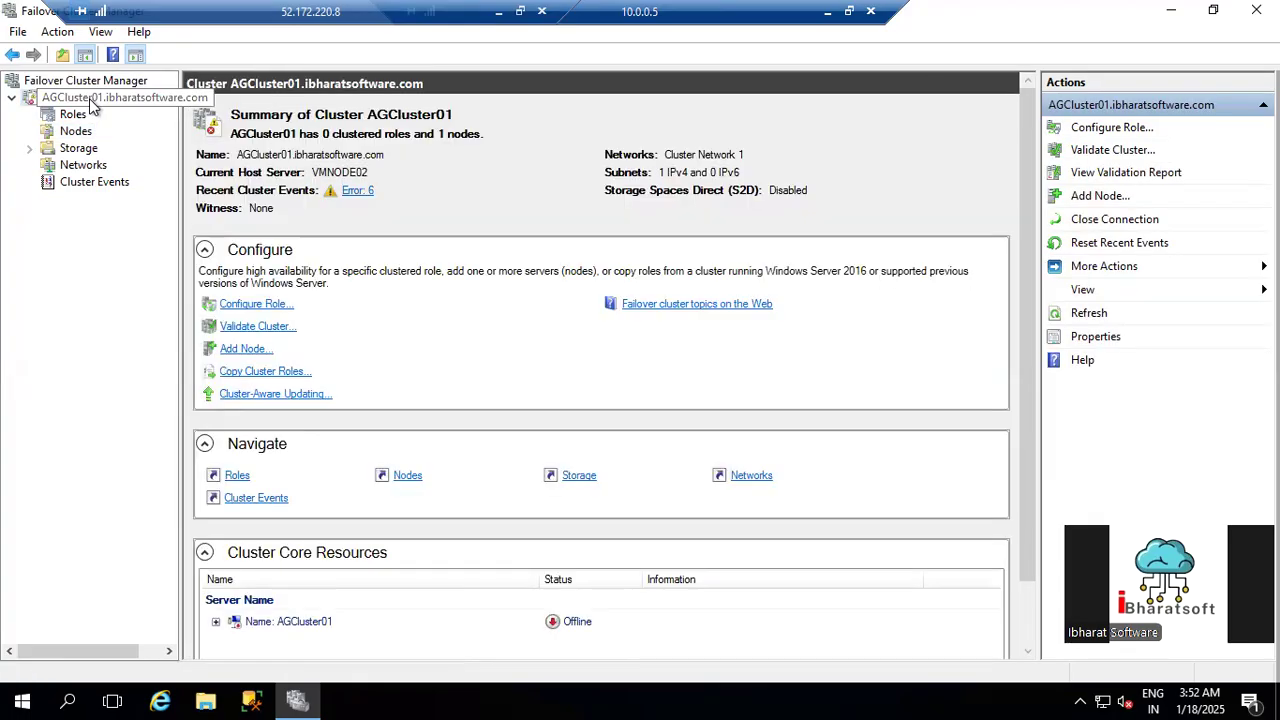
{"action": "right_click", "coordinate": [90, 100]}
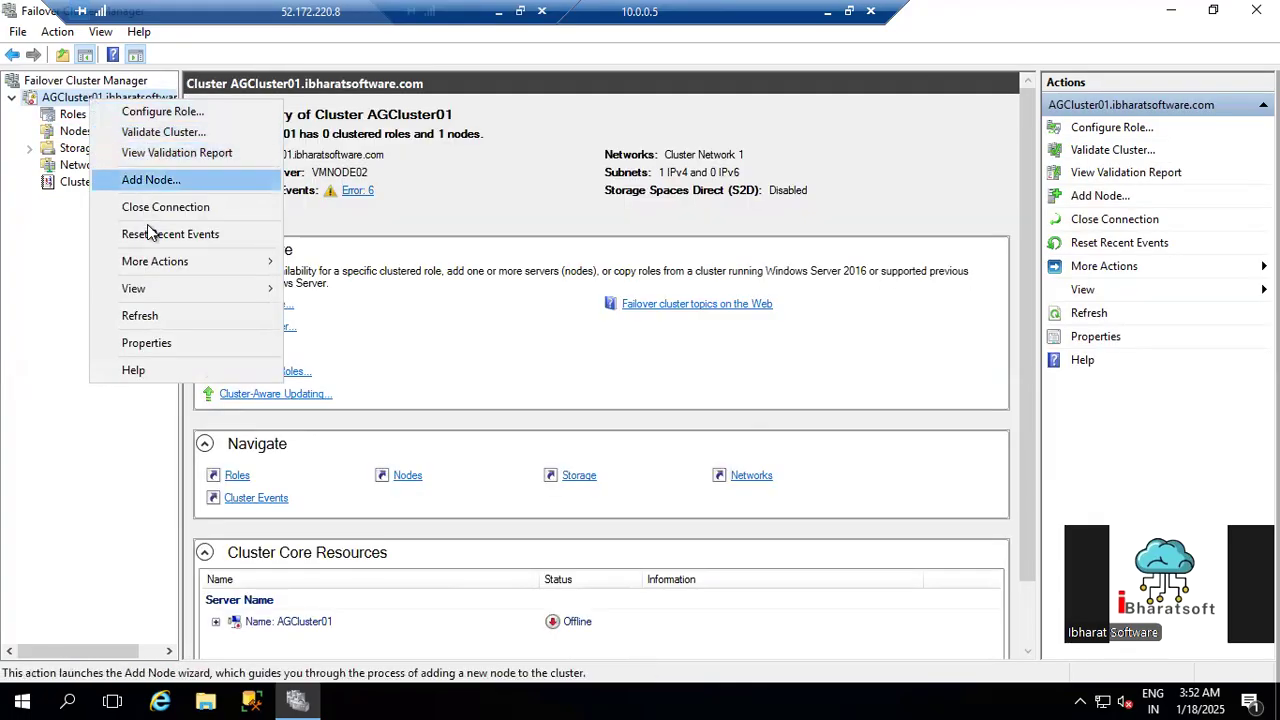
{"action": "mouse_move", "coordinate": [153, 262]}
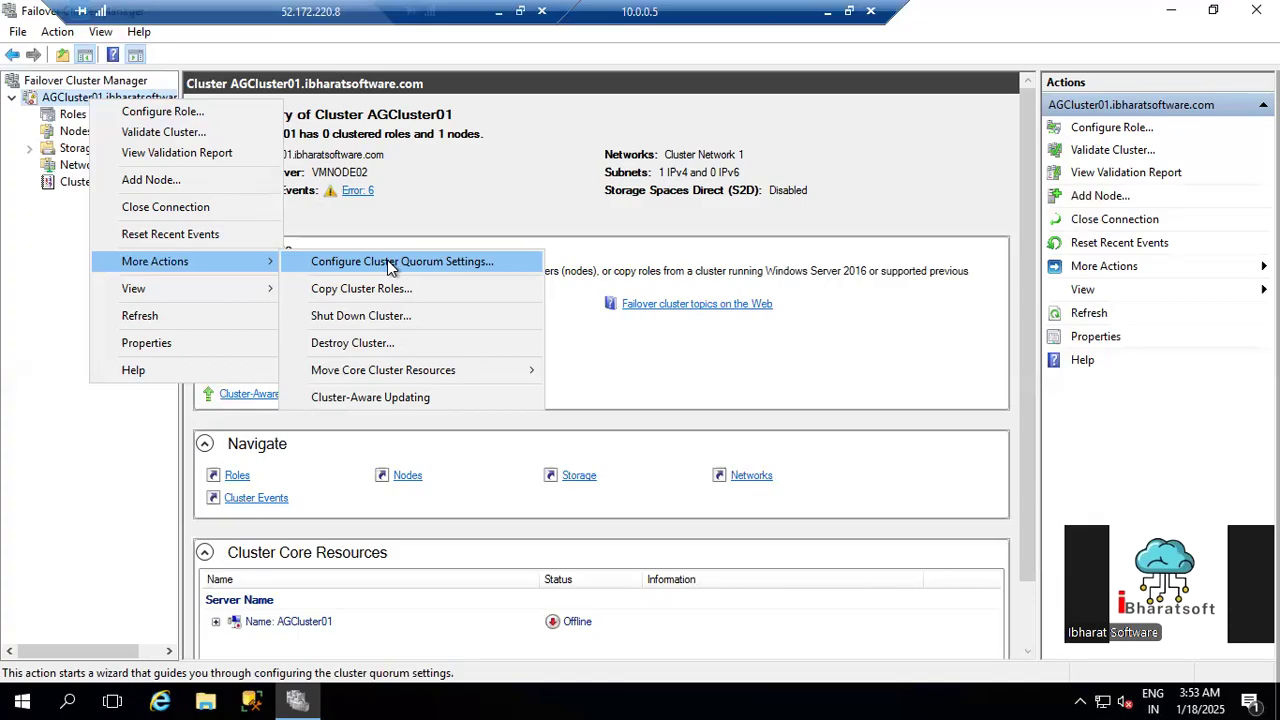
{"action": "left_click", "coordinate": [387, 260]}
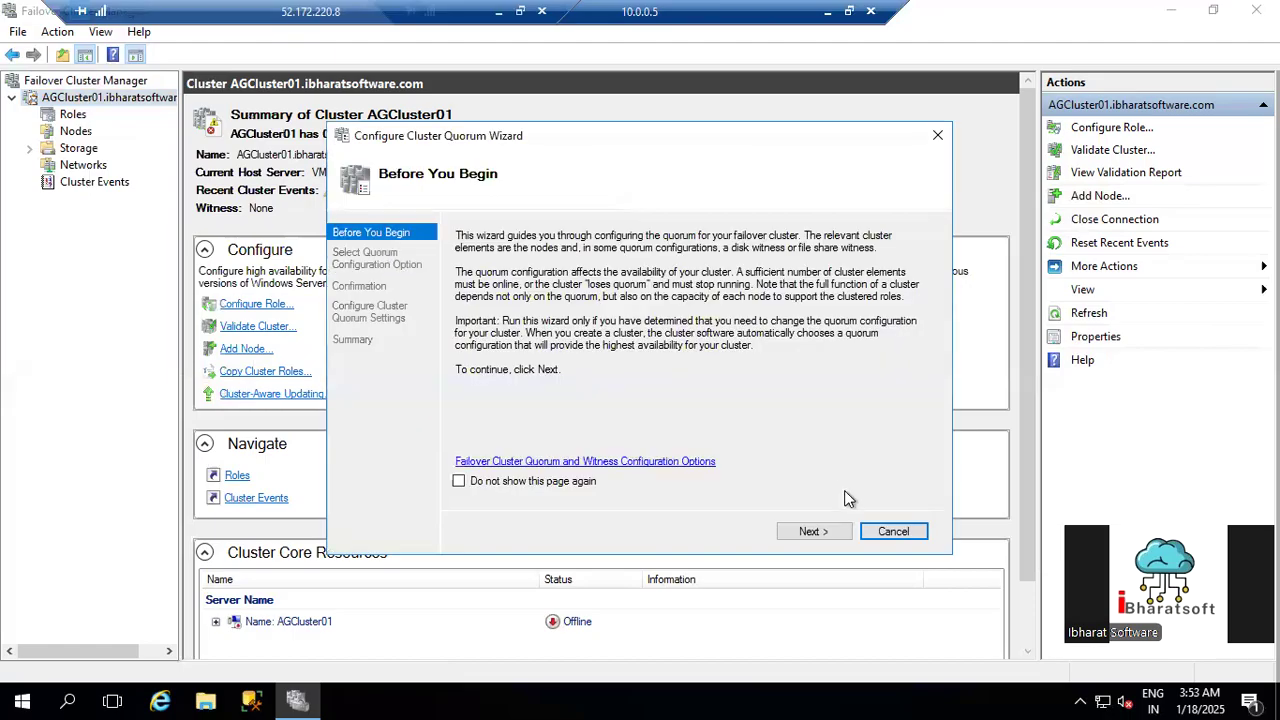
{"action": "left_click", "coordinate": [814, 531]}
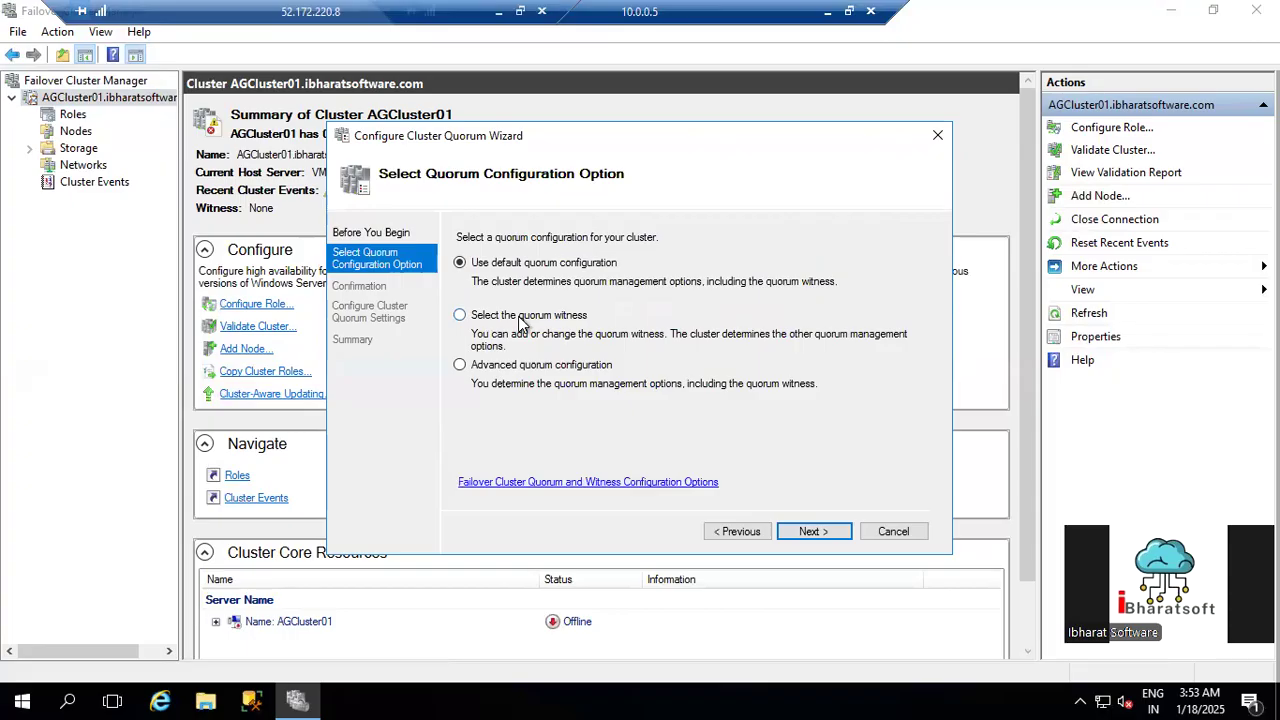
{"action": "left_click", "coordinate": [520, 322]}
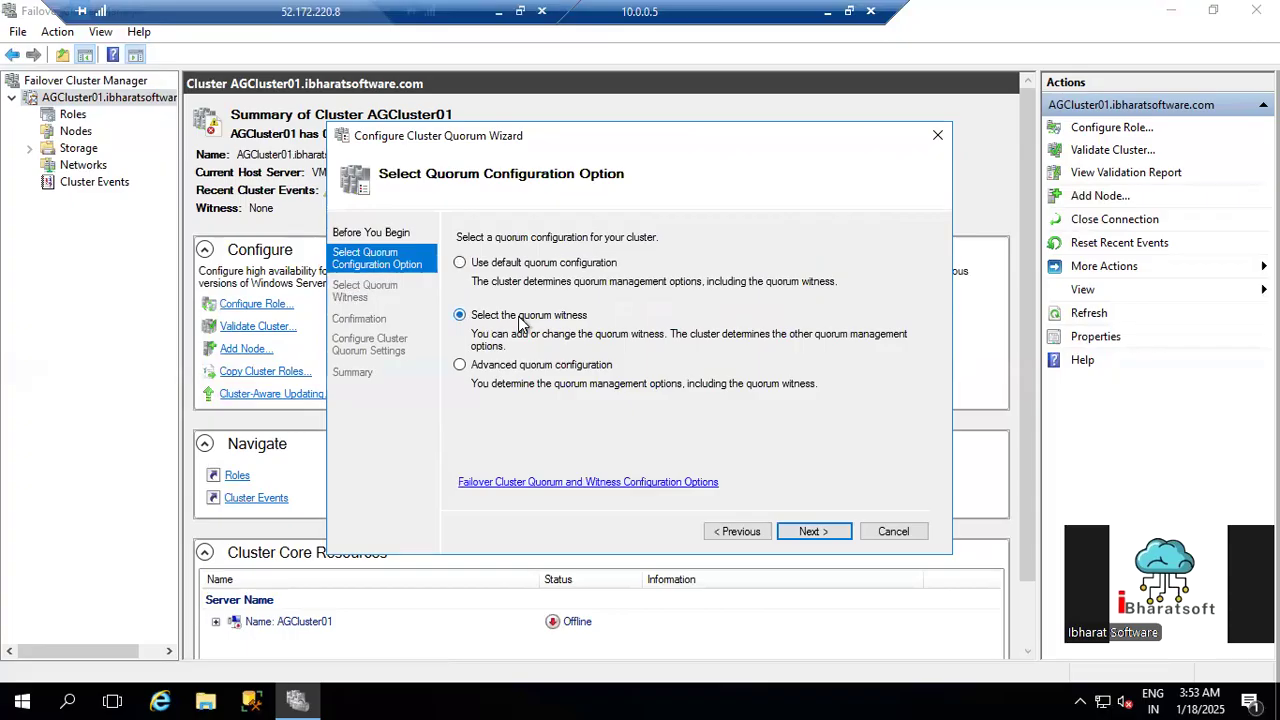
{"action": "left_click", "coordinate": [814, 531]}
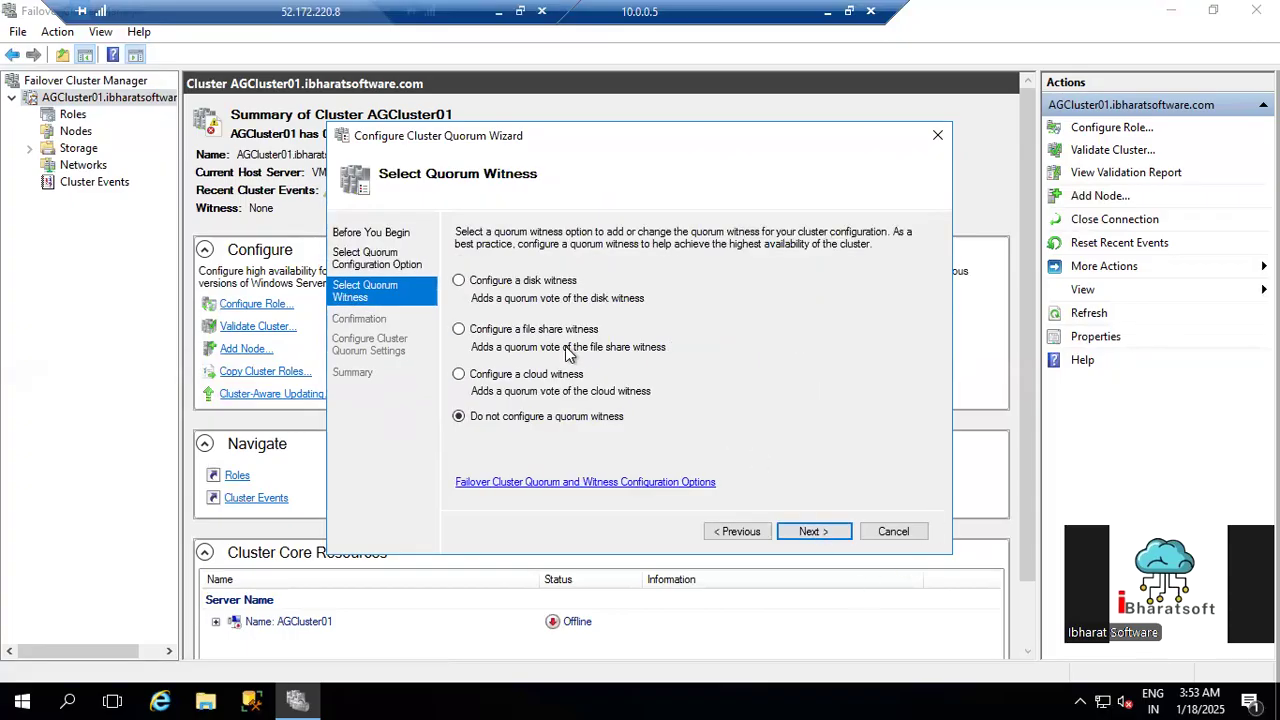
{"action": "left_click", "coordinate": [524, 336]}
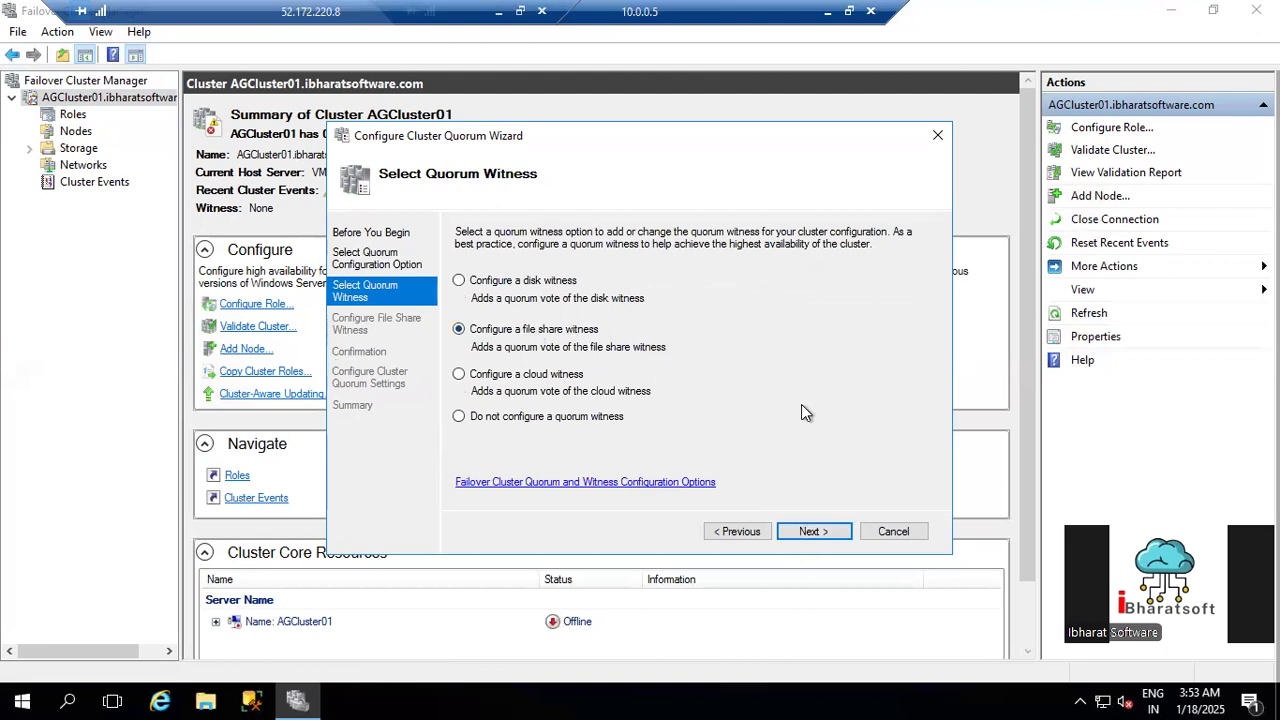
{"action": "left_click", "coordinate": [812, 532]}
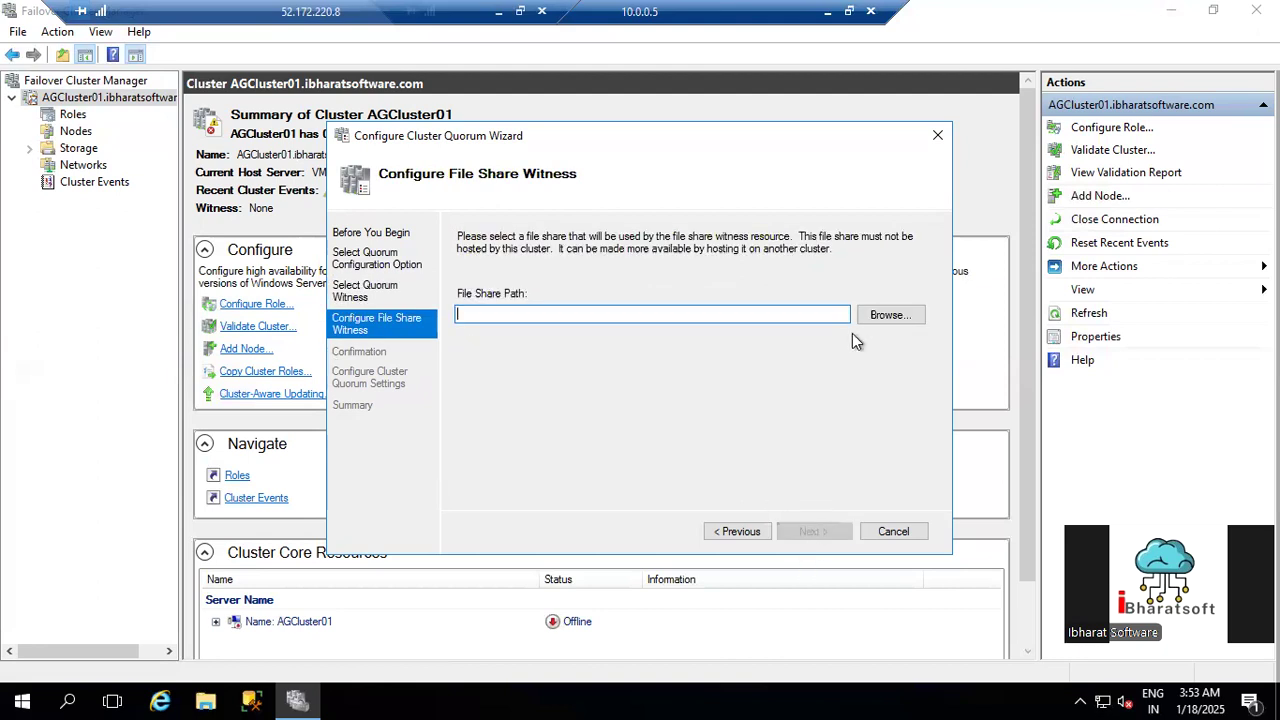
Step: Browse for the witness file share and choose DCNODE01 as its server through a domain computer search
{"action": "left_click", "coordinate": [880, 318]}
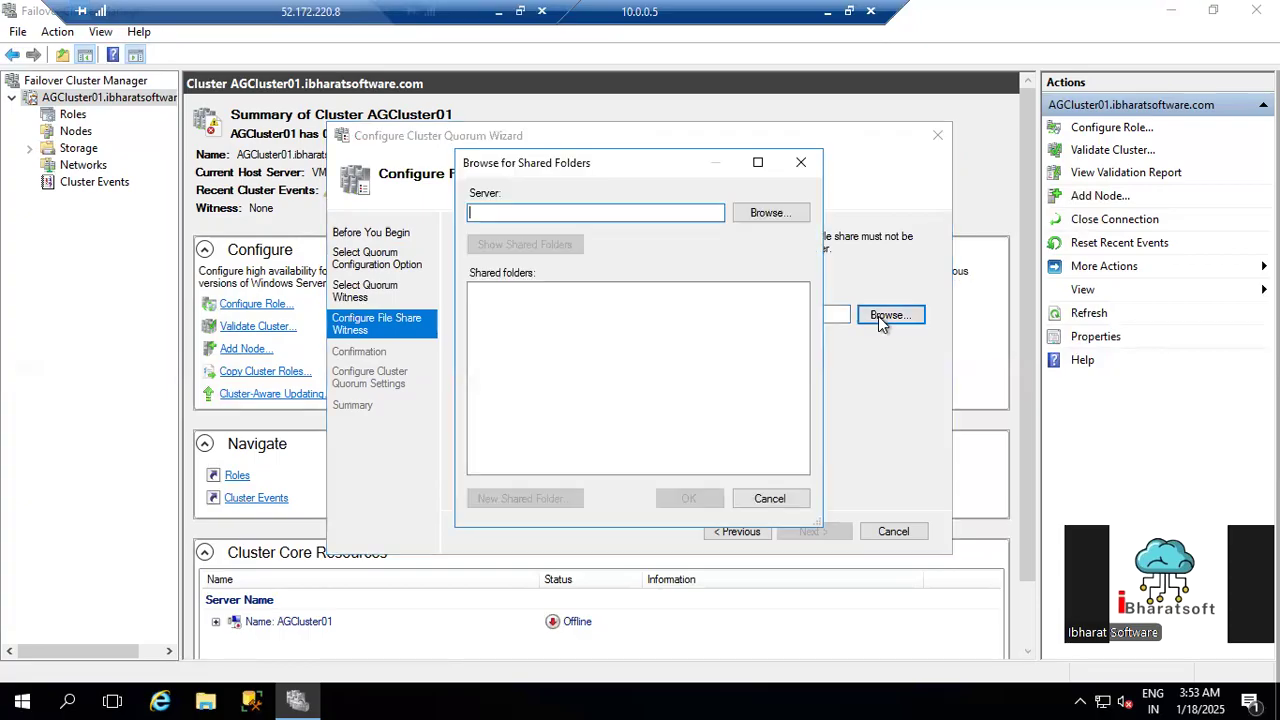
{"action": "left_click", "coordinate": [764, 211]}
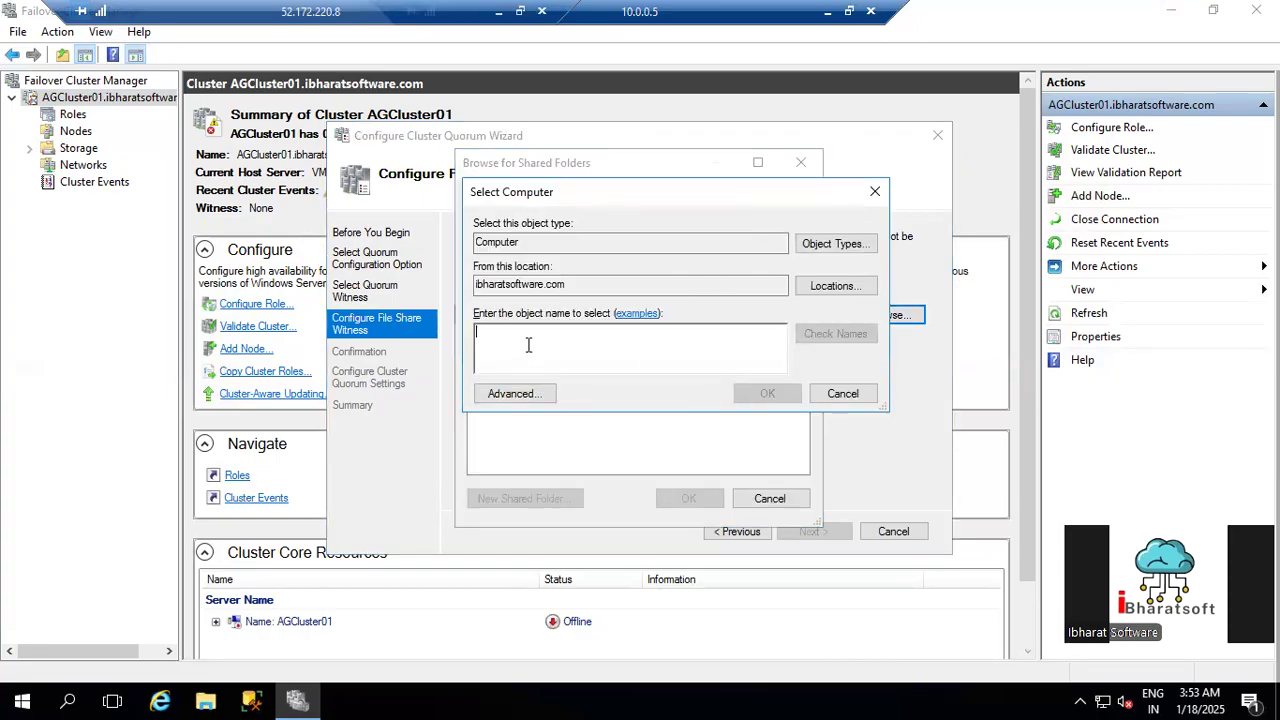
{"action": "left_click", "coordinate": [519, 397]}
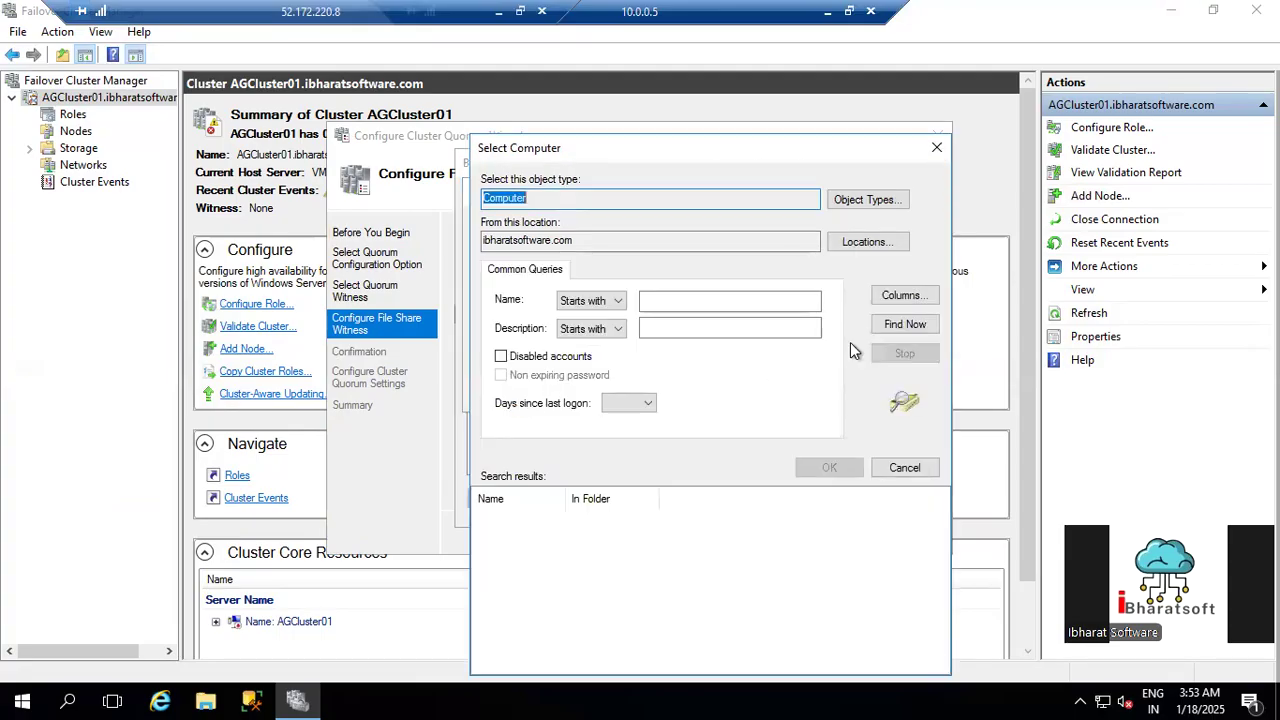
{"action": "left_click", "coordinate": [877, 337]}
{"action": "left_click", "coordinate": [528, 537]}
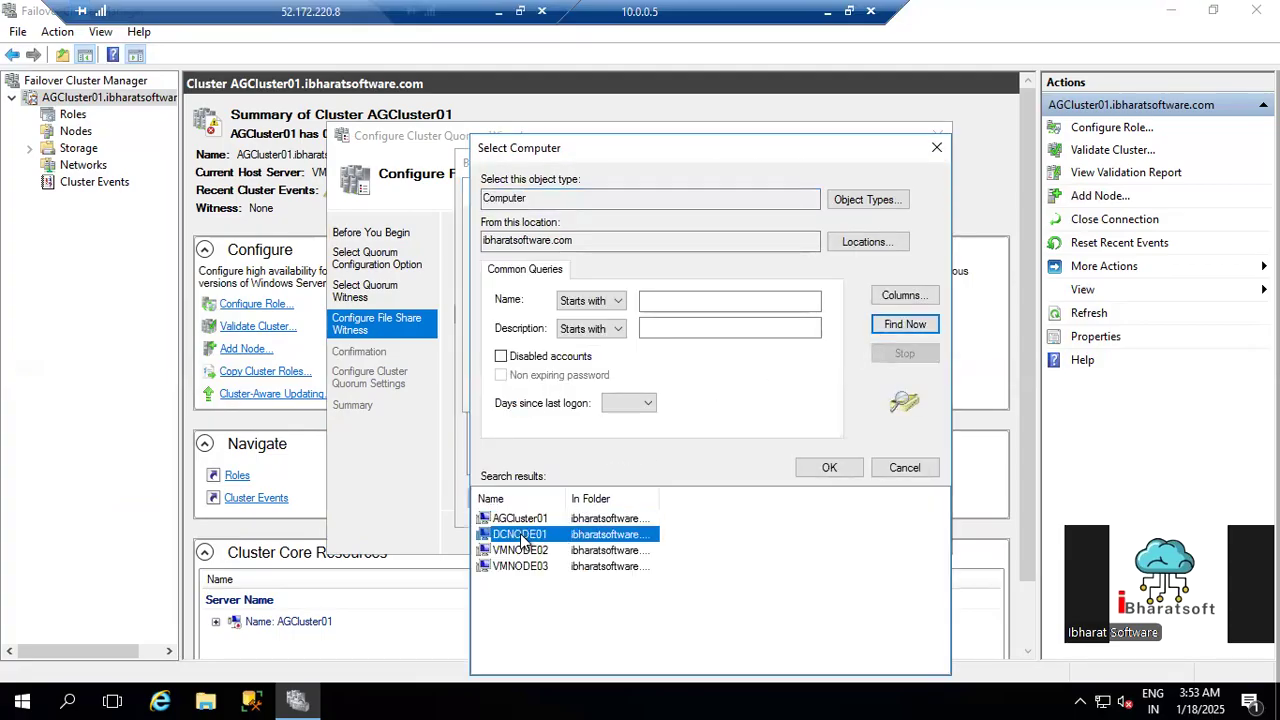
{"action": "left_click", "coordinate": [810, 470]}
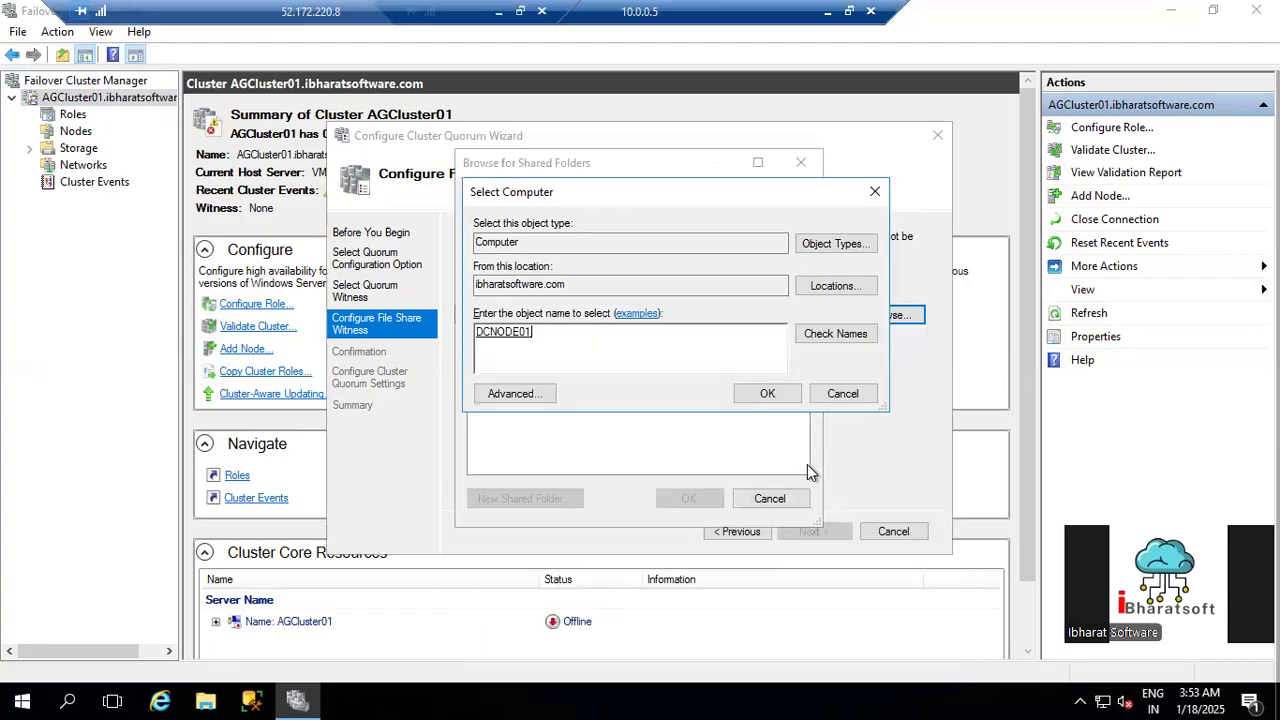
{"action": "left_click", "coordinate": [760, 394]}
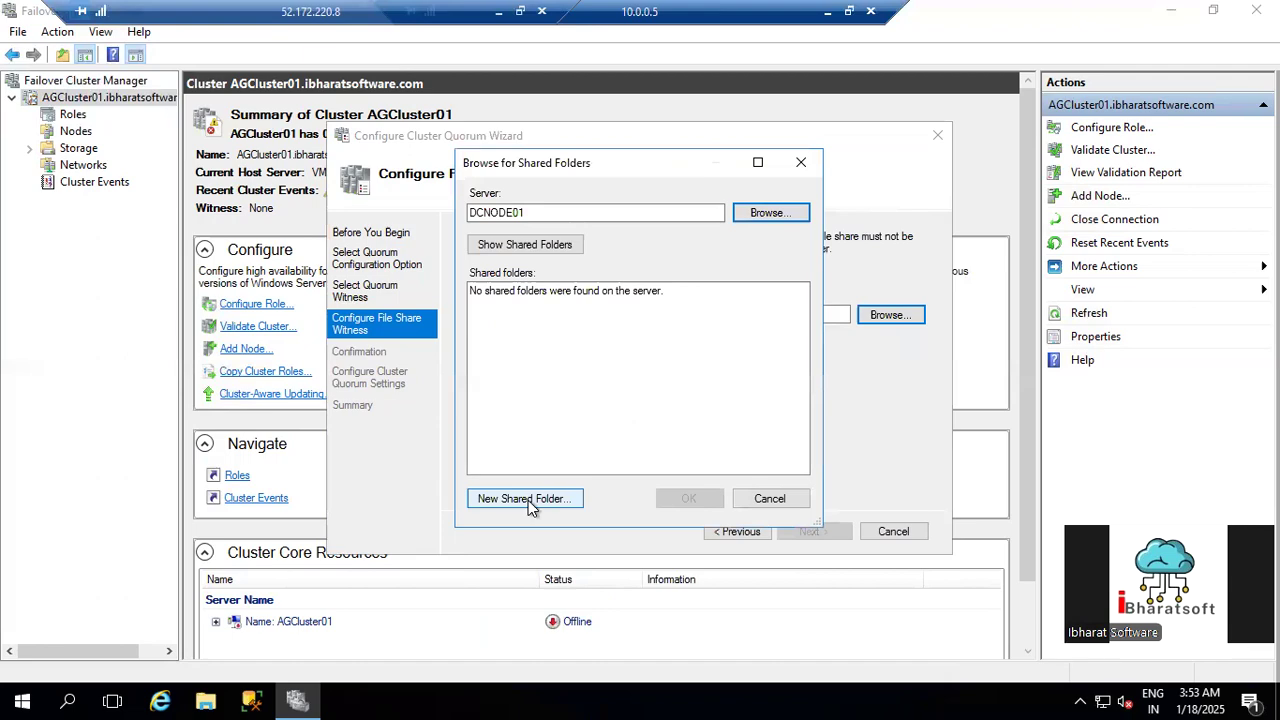
Step: Switch to the 52.172.220.8 desktop and create a folder named Quorum on the Windows (C:) drive
{"action": "left_click", "coordinate": [826, 10]}
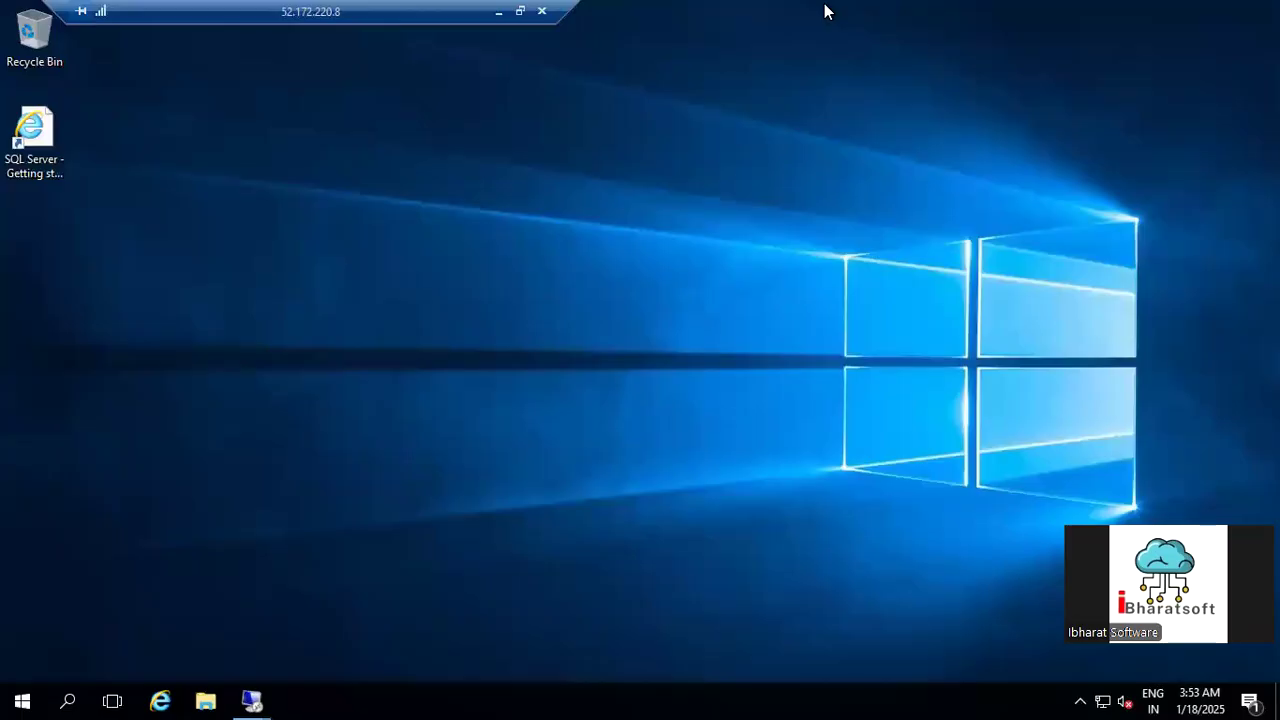
{"action": "left_click_drag", "start_coordinate": [310, 9], "coordinate": [470, 7]}
{"action": "left_click", "coordinate": [205, 699]}
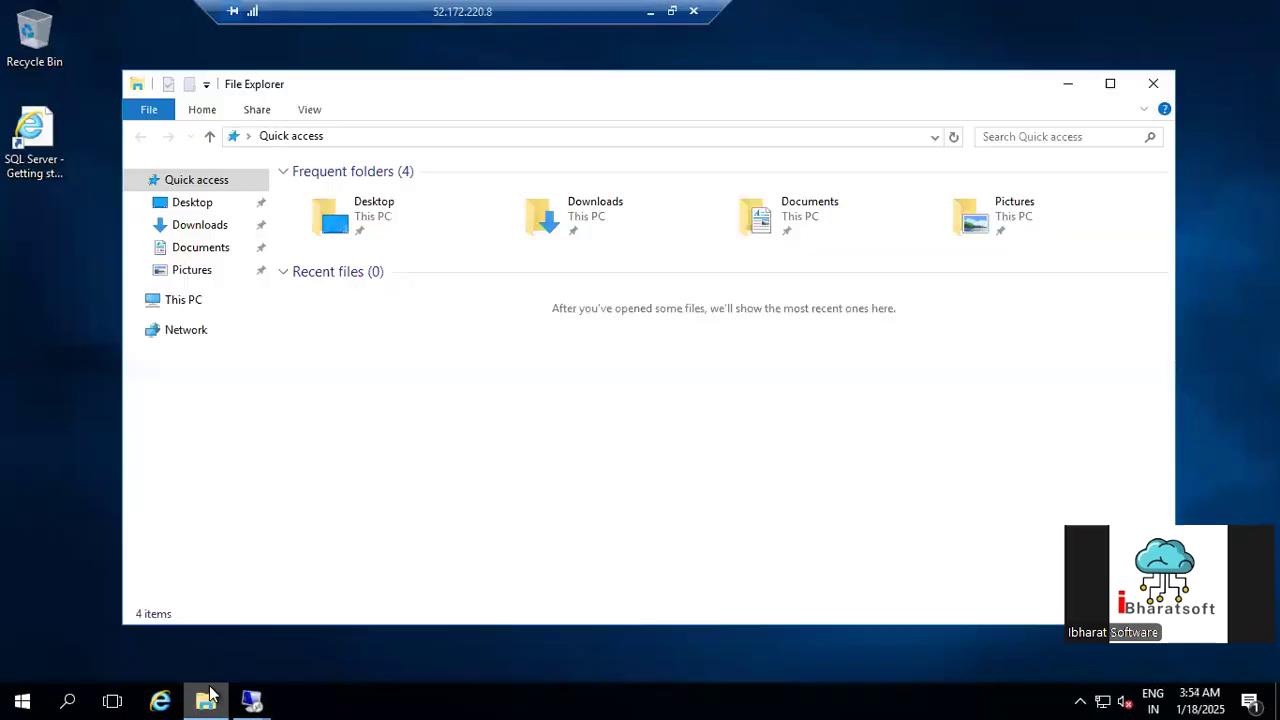
{"action": "left_click", "coordinate": [192, 300]}
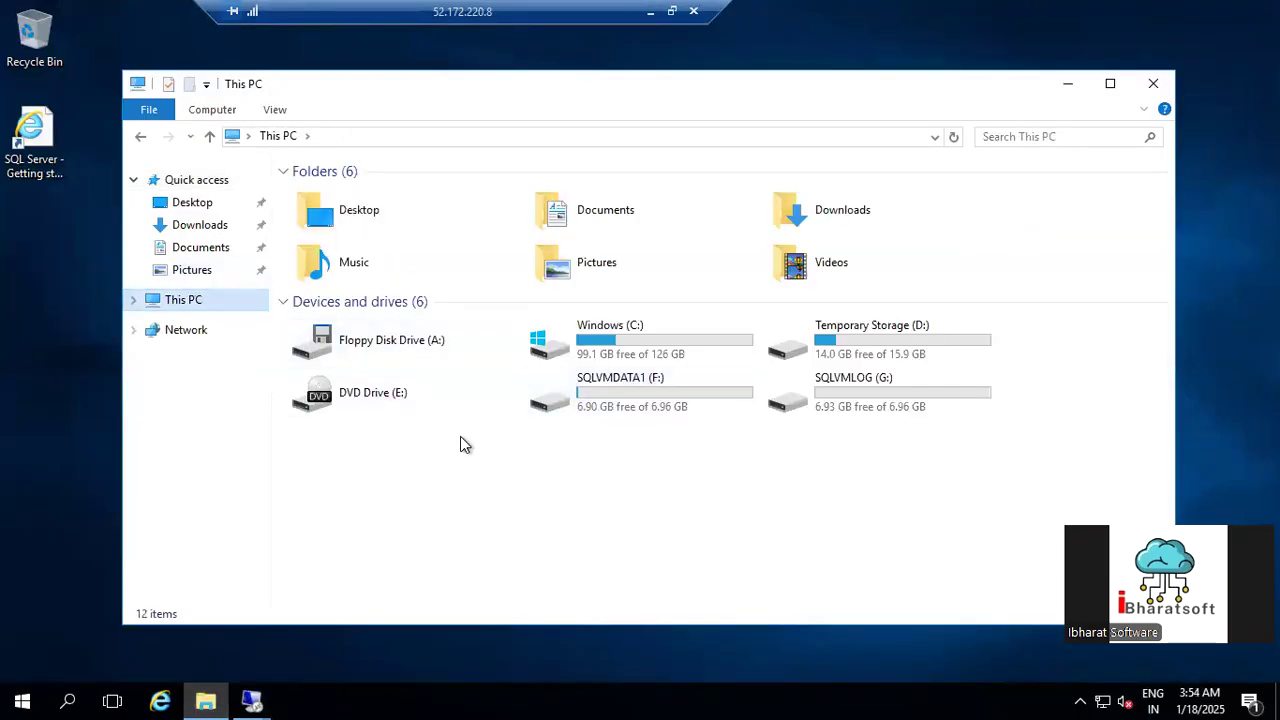
{"action": "double_click", "coordinate": [622, 358]}
{"action": "right_click", "coordinate": [341, 439]}
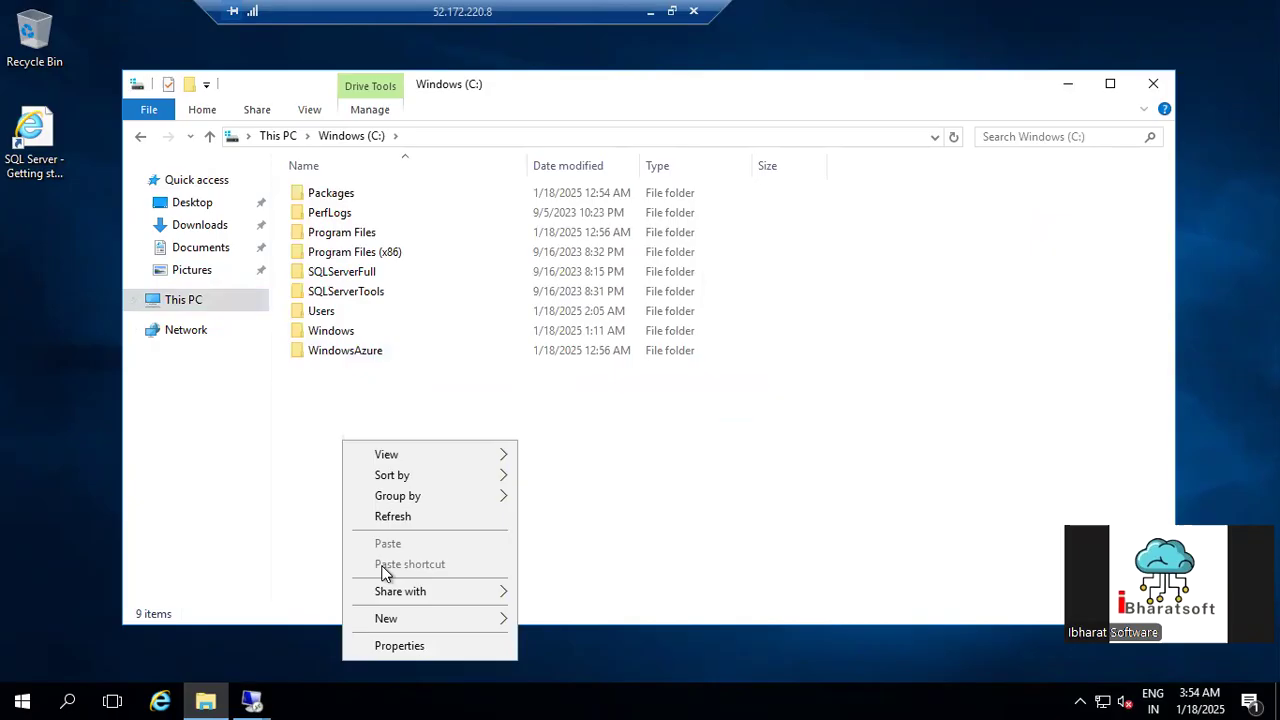
{"action": "mouse_move", "coordinate": [393, 620]}
{"action": "left_click", "coordinate": [561, 487]}
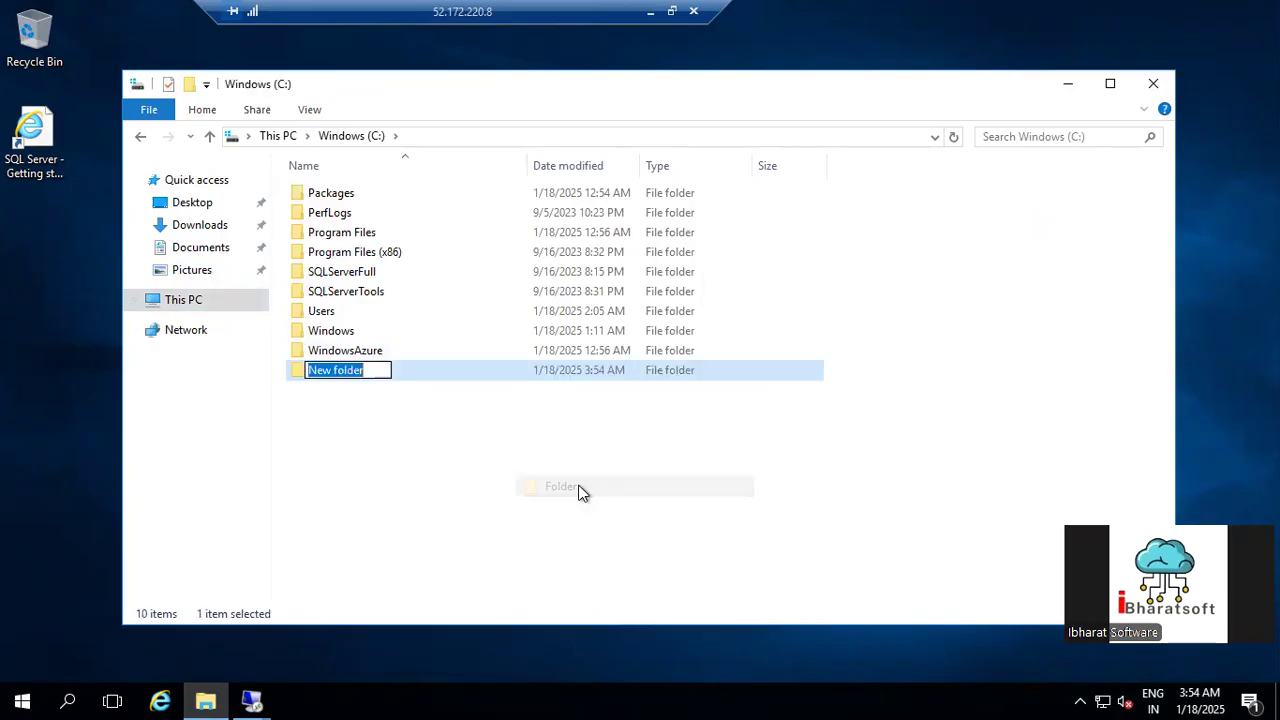
{"action": "type", "text": "Quorum"}
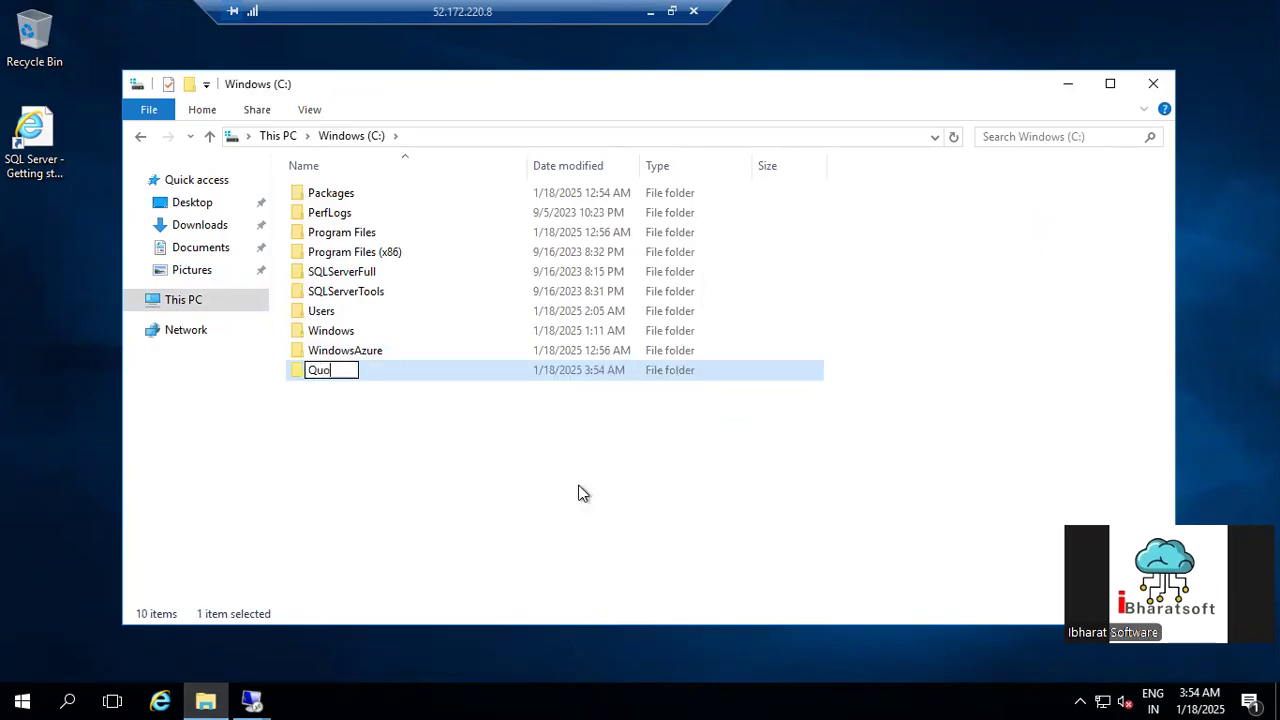
{"action": "left_click", "coordinate": [477, 443]}
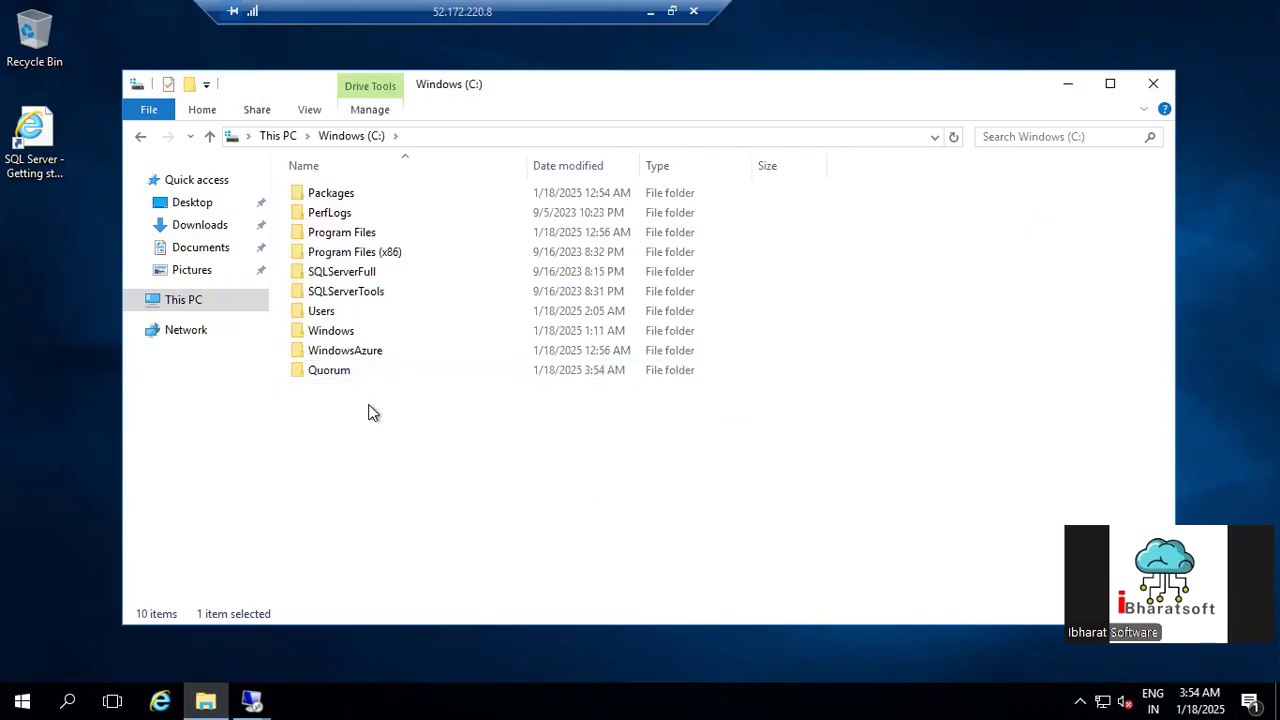
{"action": "right_click", "coordinate": [341, 379]}
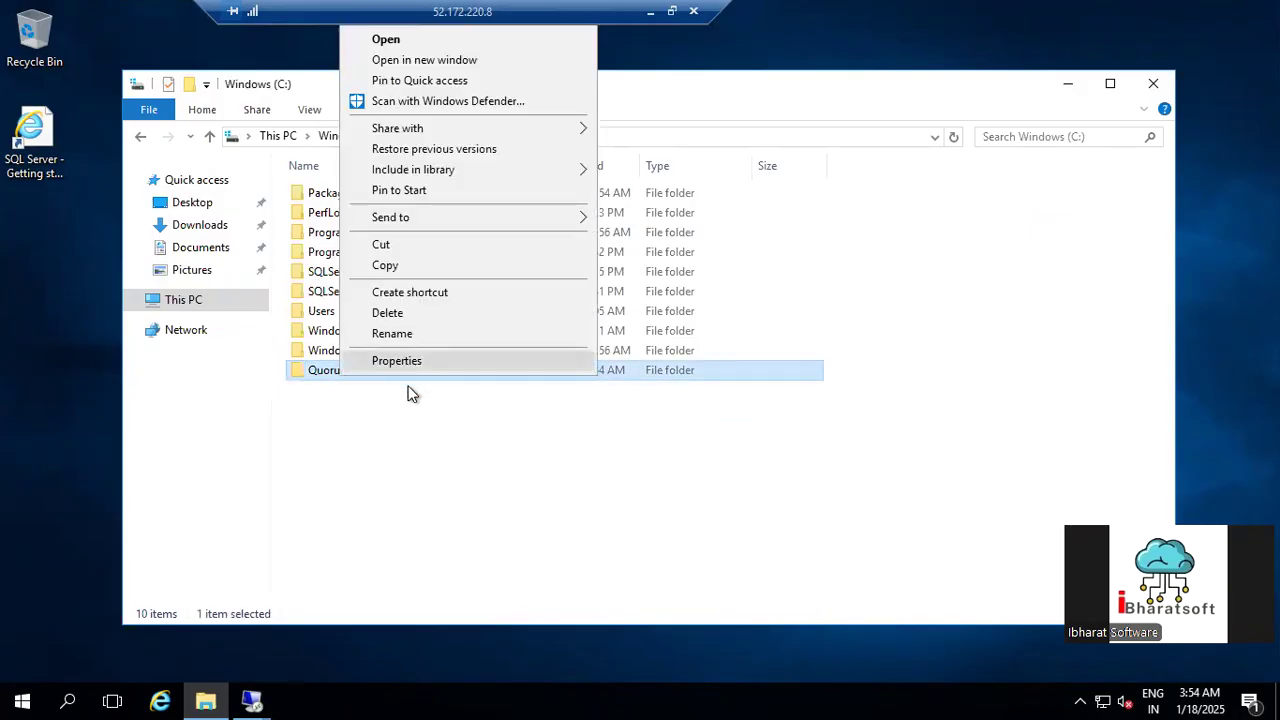
{"action": "left_click", "coordinate": [410, 392]}
{"action": "right_click", "coordinate": [327, 371]}
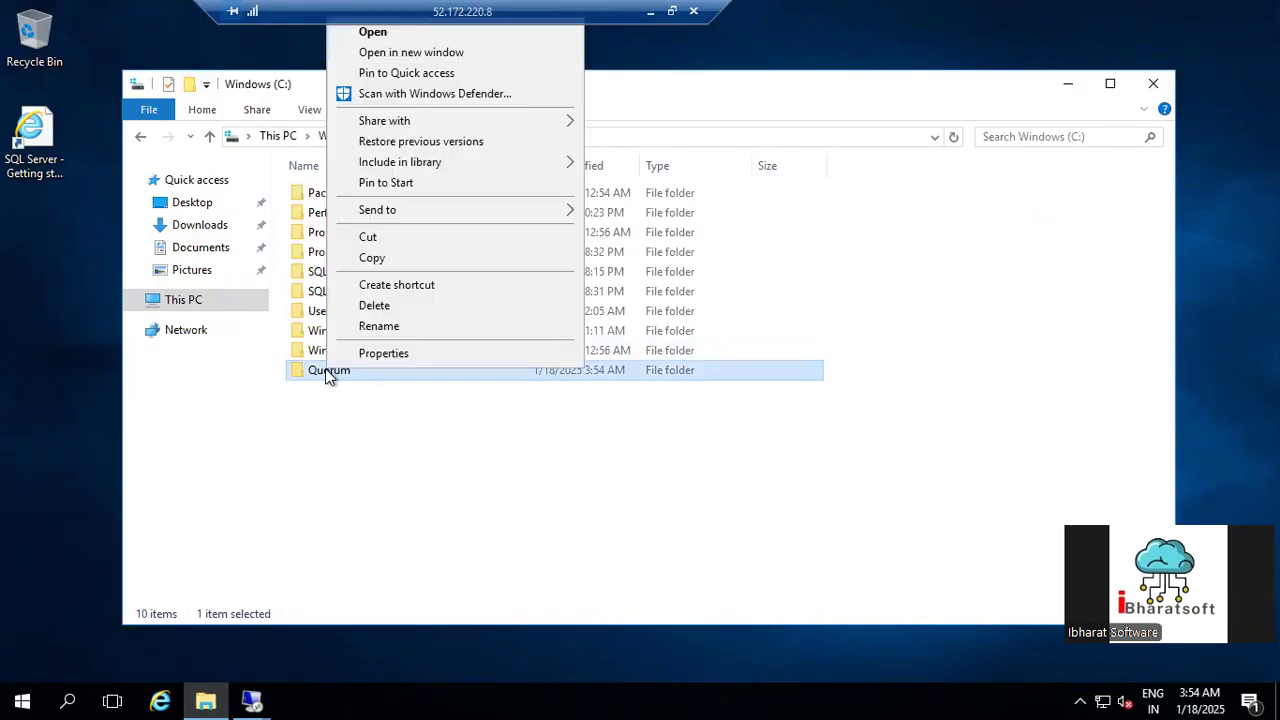
{"action": "left_click", "coordinate": [389, 354]}
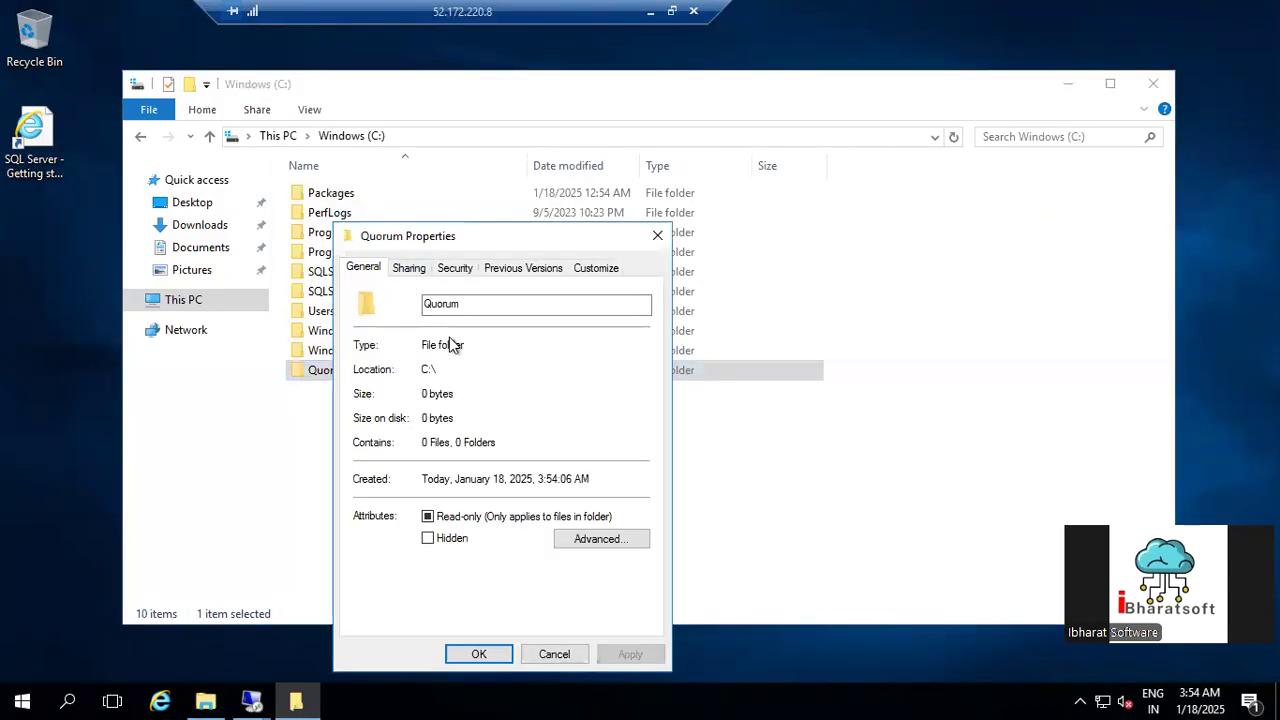
{"action": "left_click", "coordinate": [554, 654]}
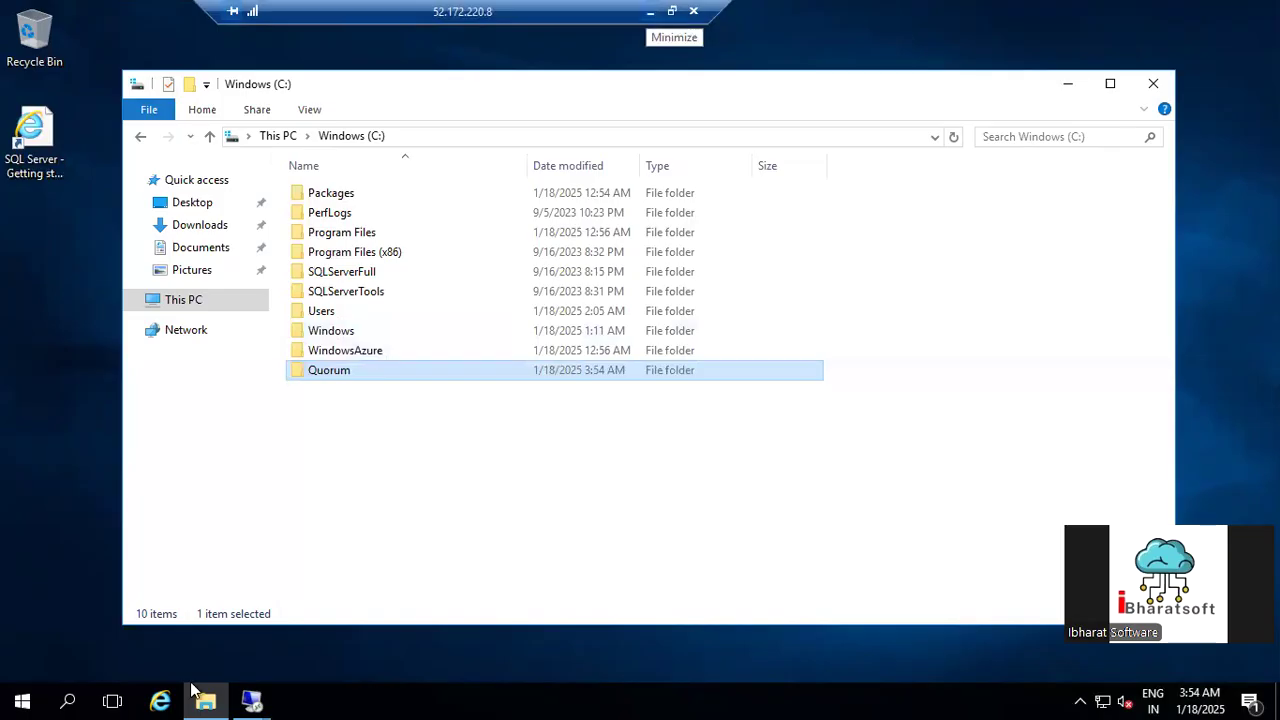
Step: Return to the 10.0.0.5 session and list the shared folders on DCNODE01 again
{"action": "mouse_move", "coordinate": [252, 700]}
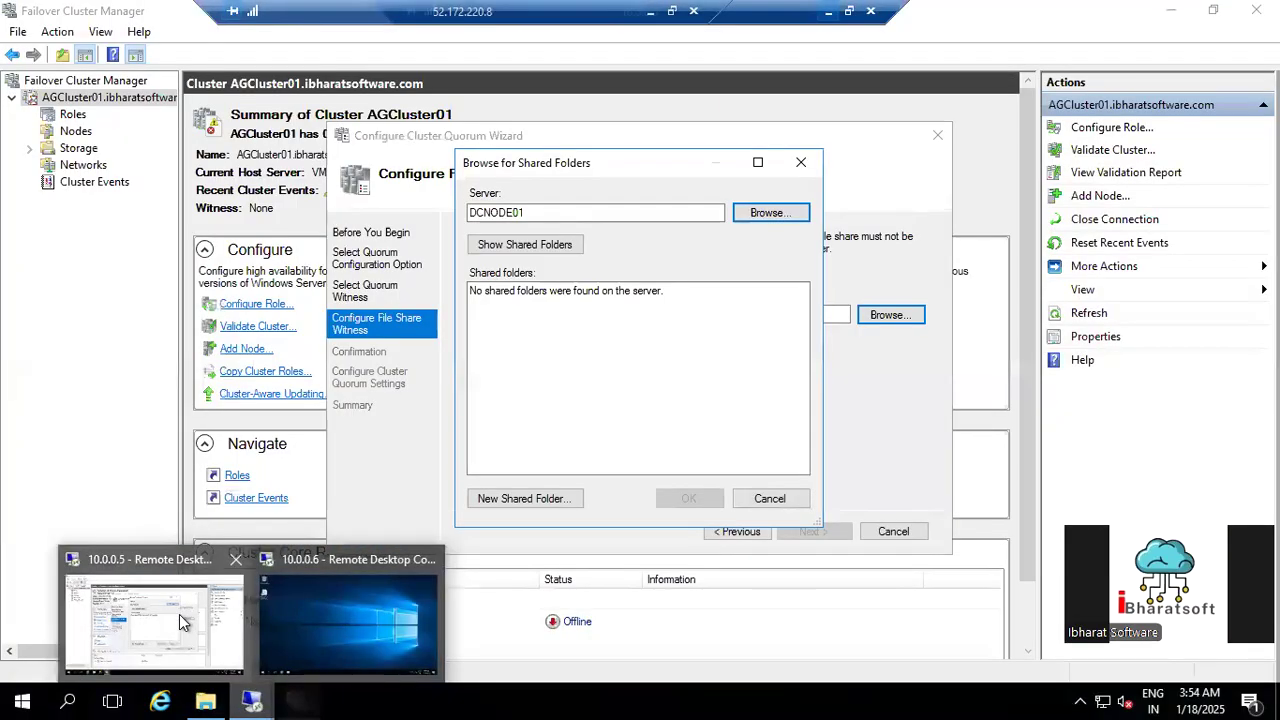
{"action": "left_click", "coordinate": [179, 614]}
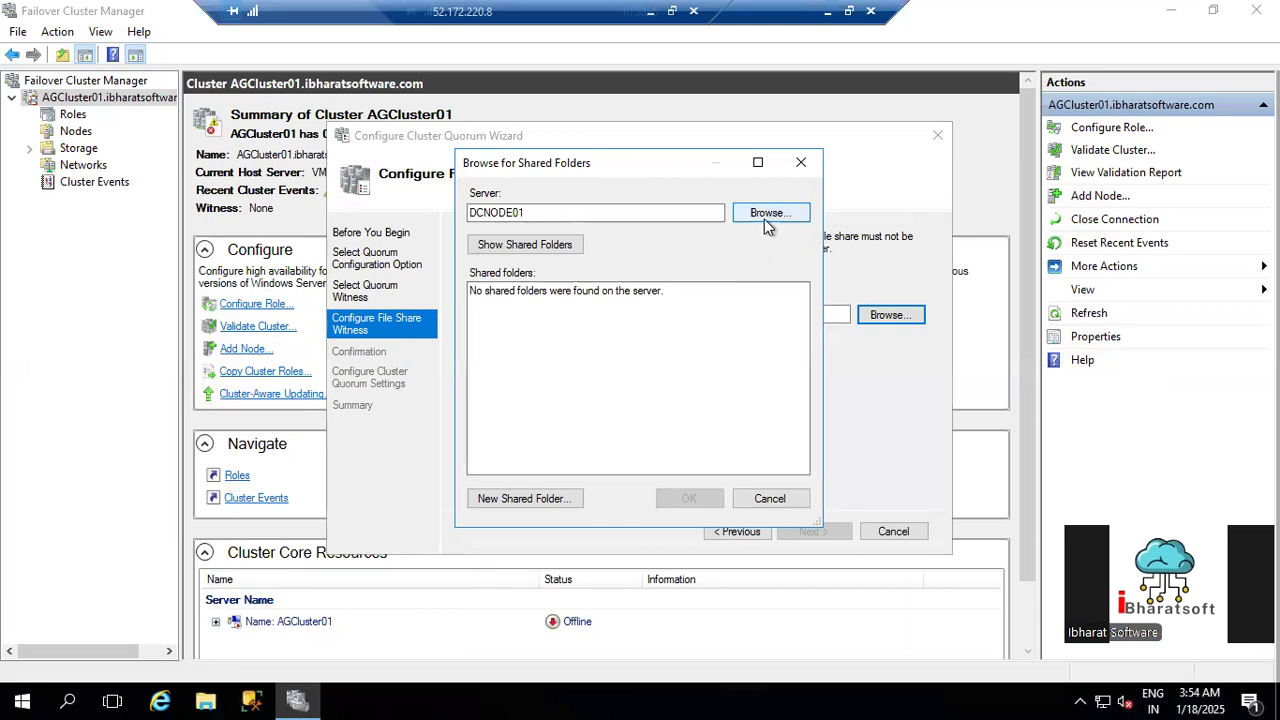
{"action": "left_click", "coordinate": [533, 246]}
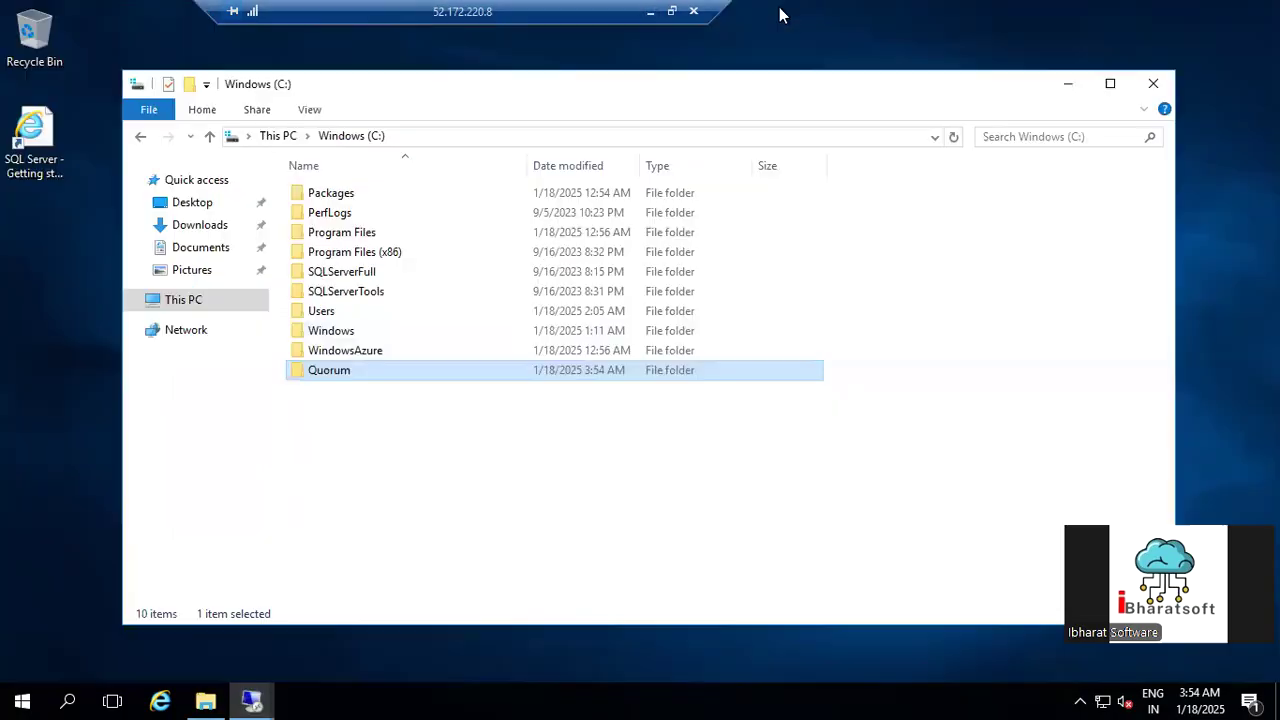
Step: Open the sharing settings of the Quorum folder on Windows (C:) and add Everyone to the people to share with
{"action": "right_click", "coordinate": [355, 370]}
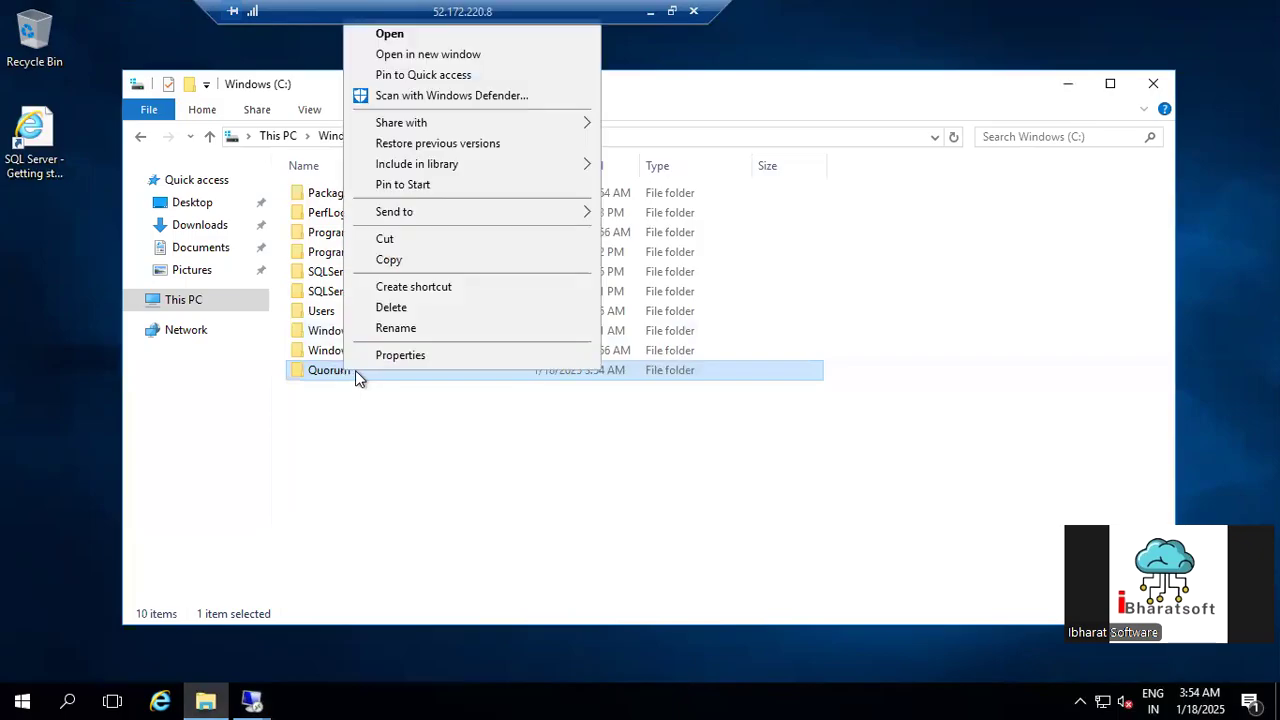
{"action": "left_click", "coordinate": [406, 356]}
{"action": "left_click", "coordinate": [425, 269]}
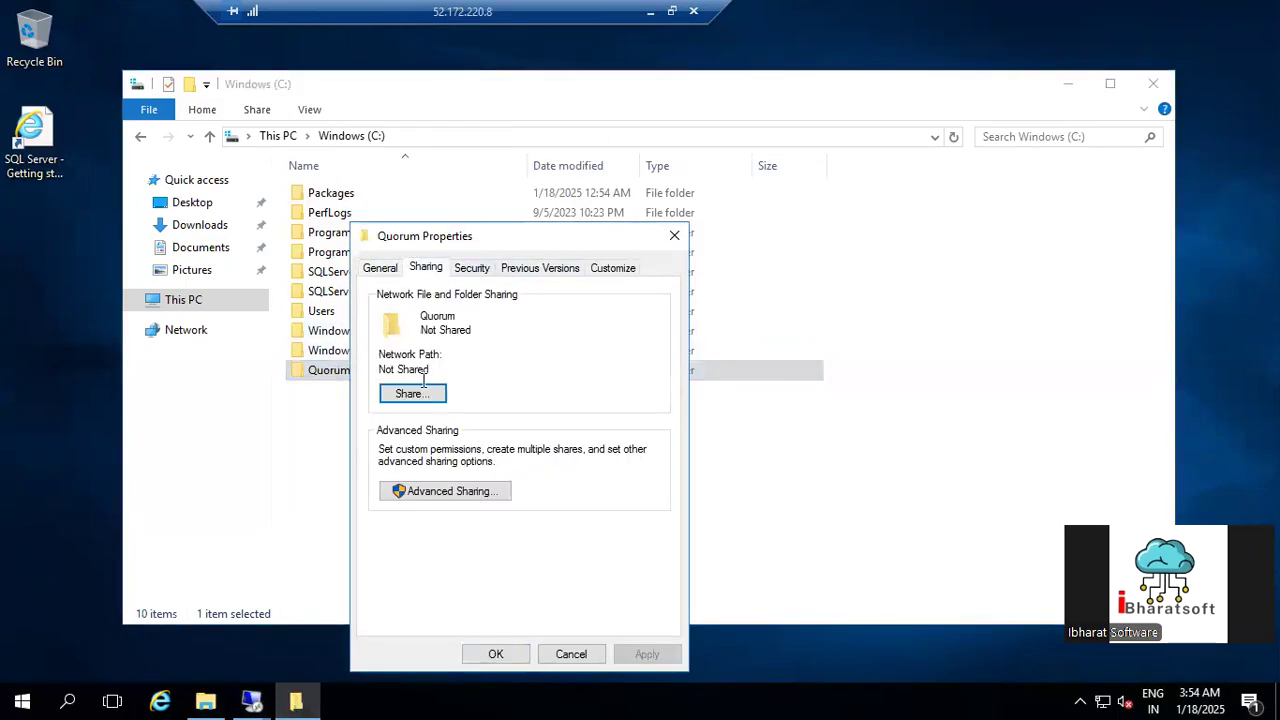
{"action": "left_click", "coordinate": [405, 394]}
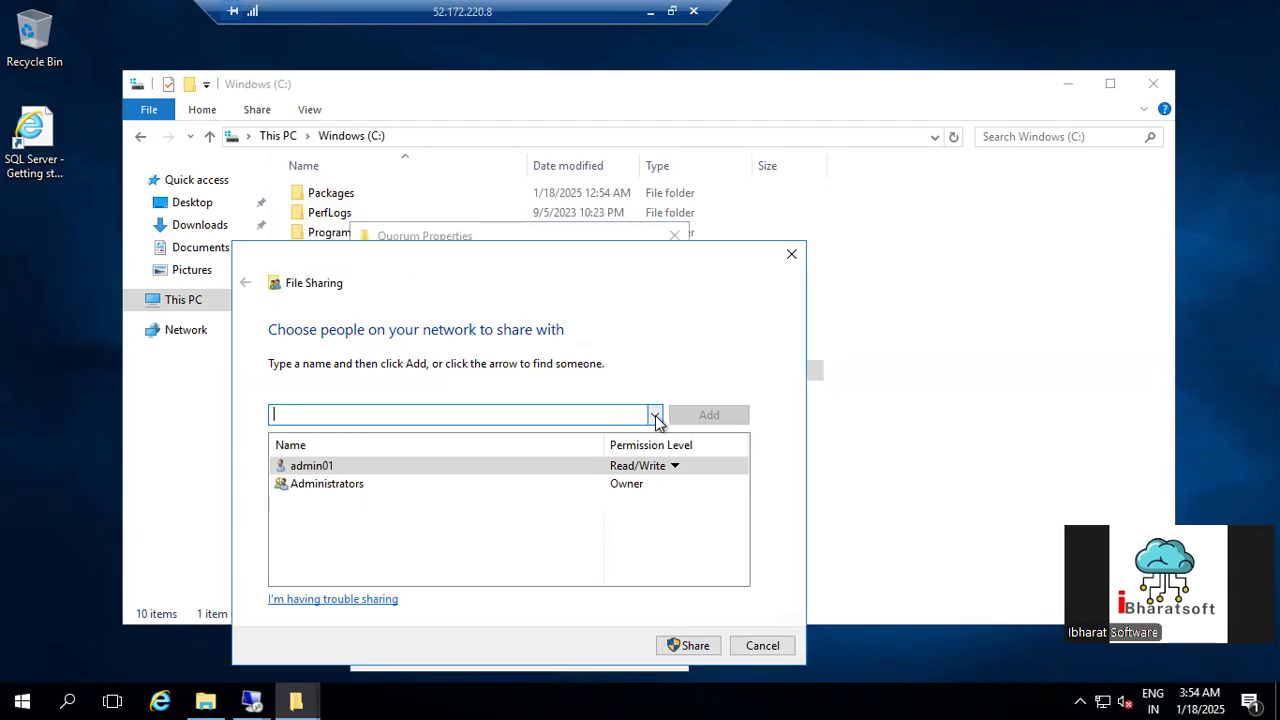
{"action": "left_click", "coordinate": [657, 416]}
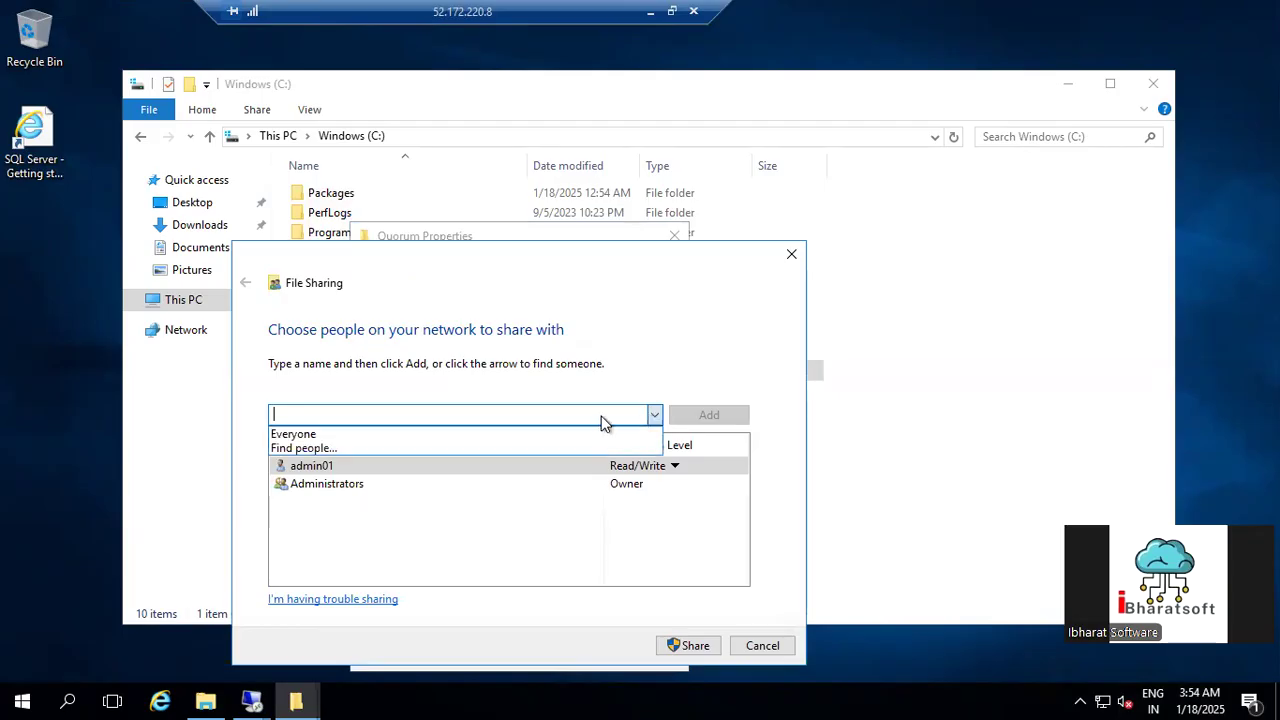
{"action": "left_click", "coordinate": [289, 432]}
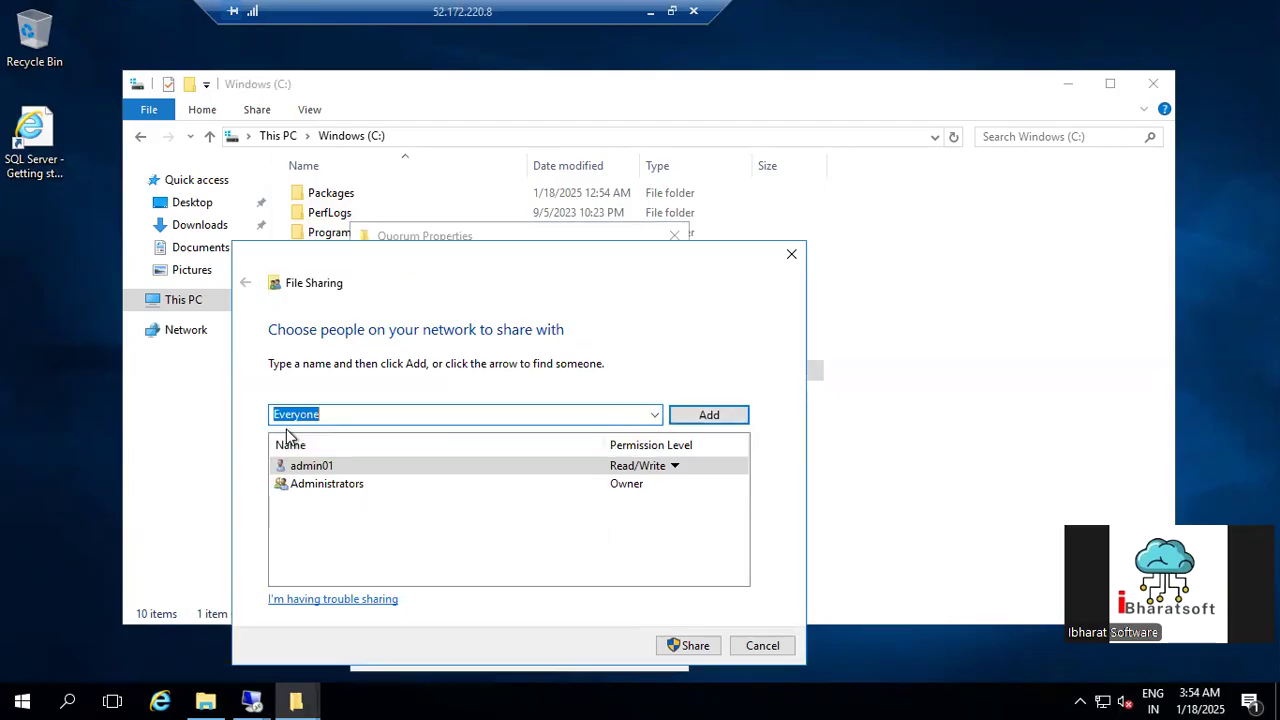
{"action": "left_click", "coordinate": [680, 418]}
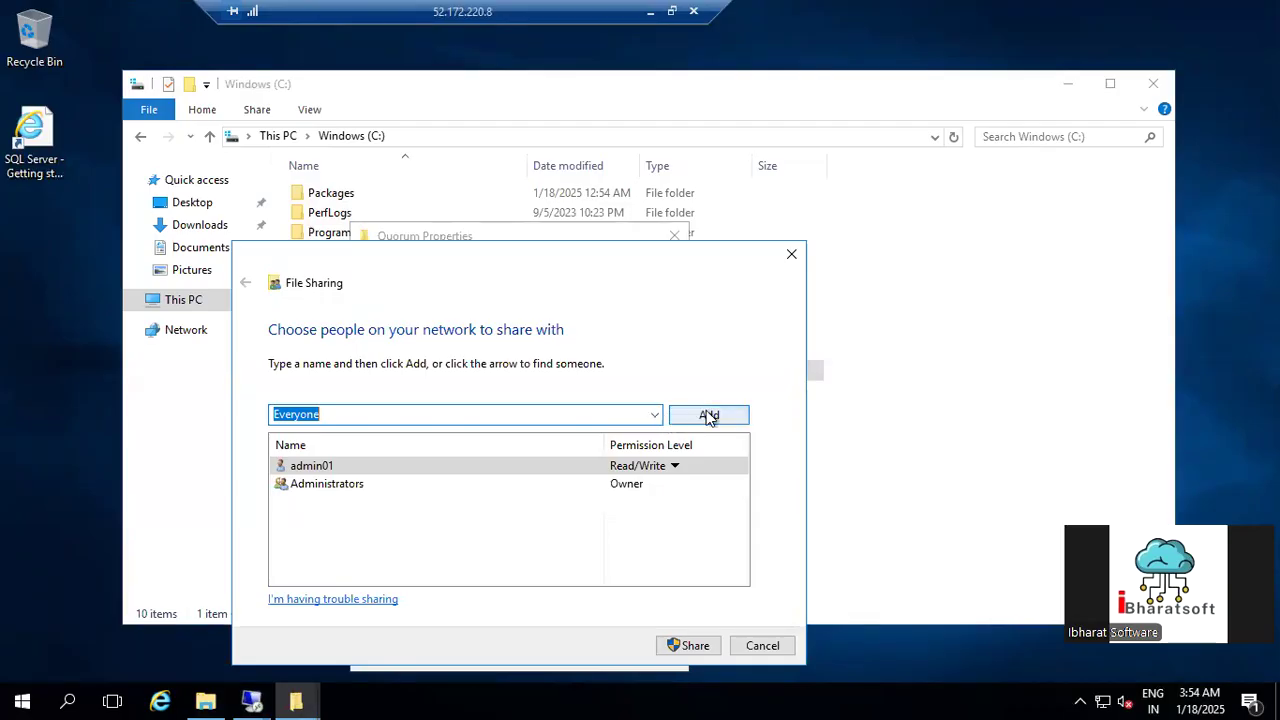
{"action": "left_click", "coordinate": [708, 416]}
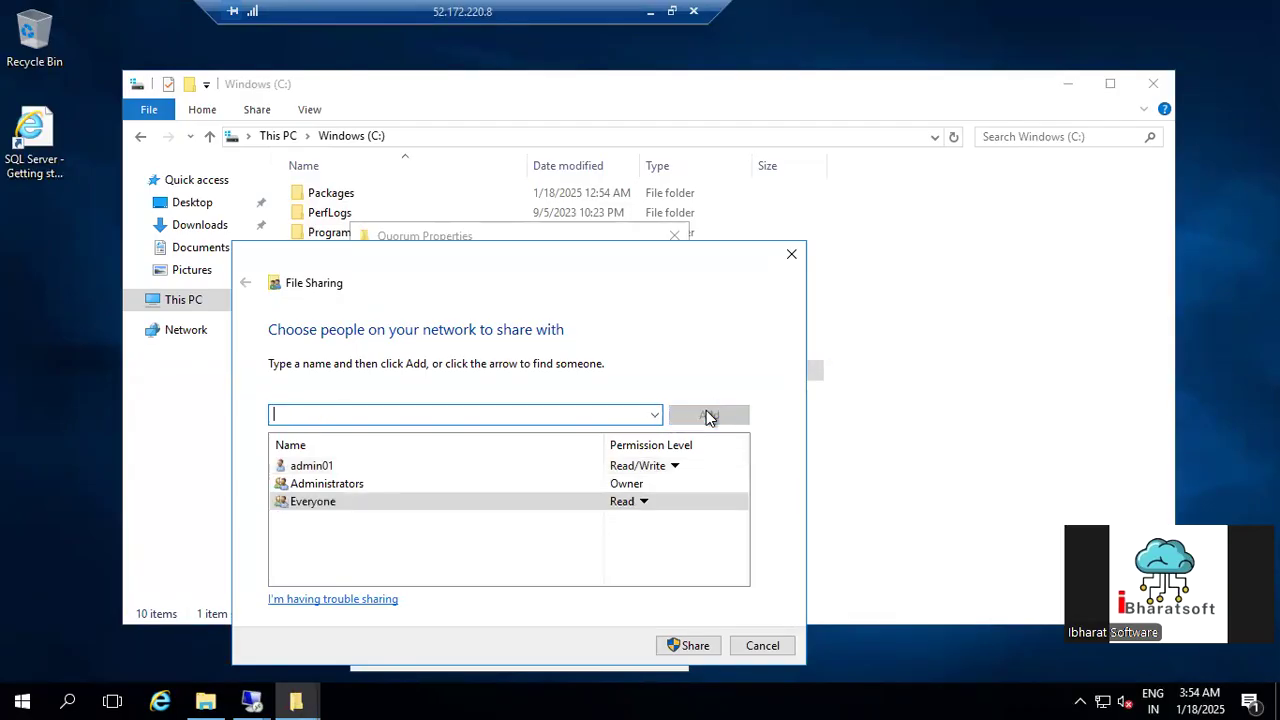
Step: Give Everyone Read/Write permission and share the Quorum folder, closing its properties
{"action": "left_click", "coordinate": [650, 503]}
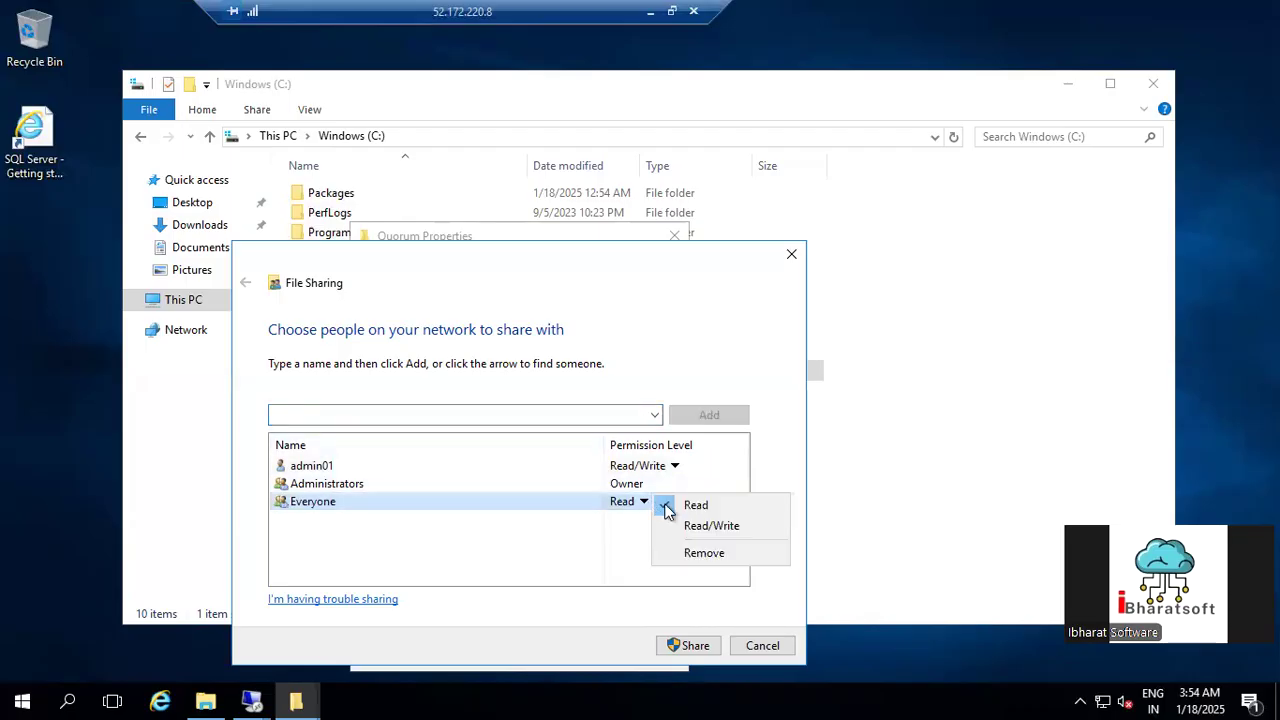
{"action": "left_click", "coordinate": [690, 526]}
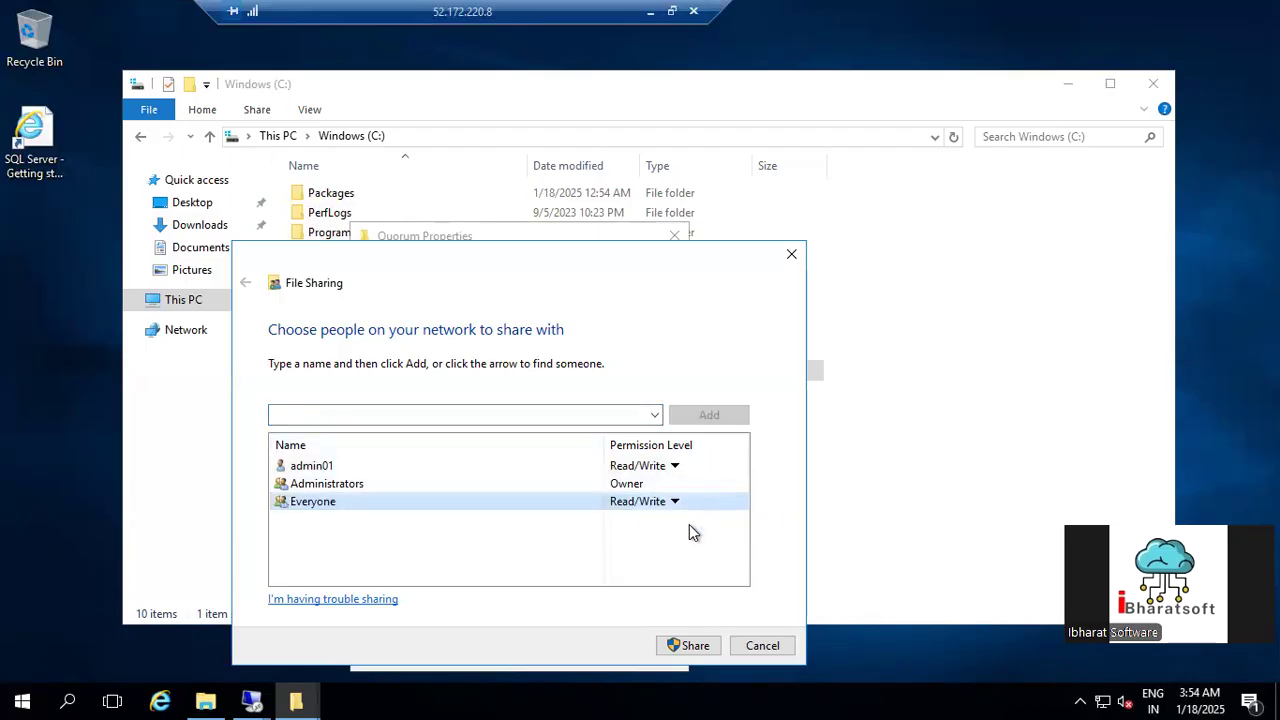
{"action": "left_click", "coordinate": [690, 645]}
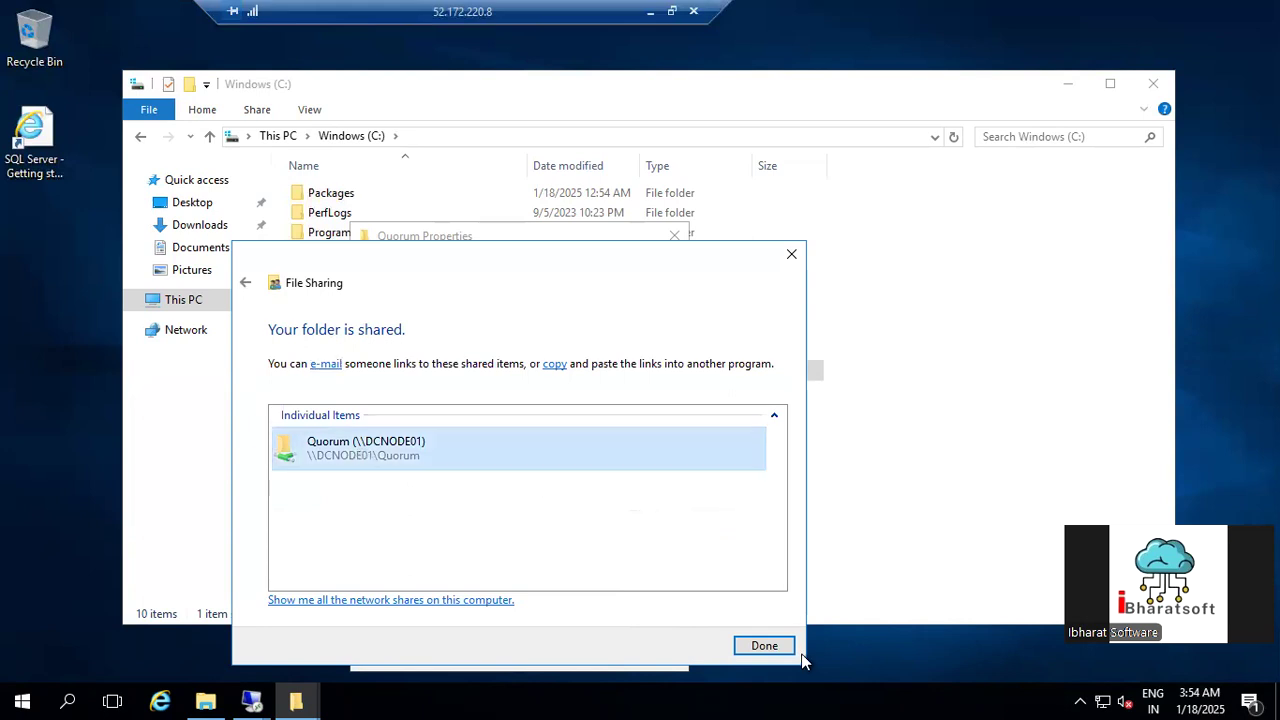
{"action": "left_click", "coordinate": [770, 646]}
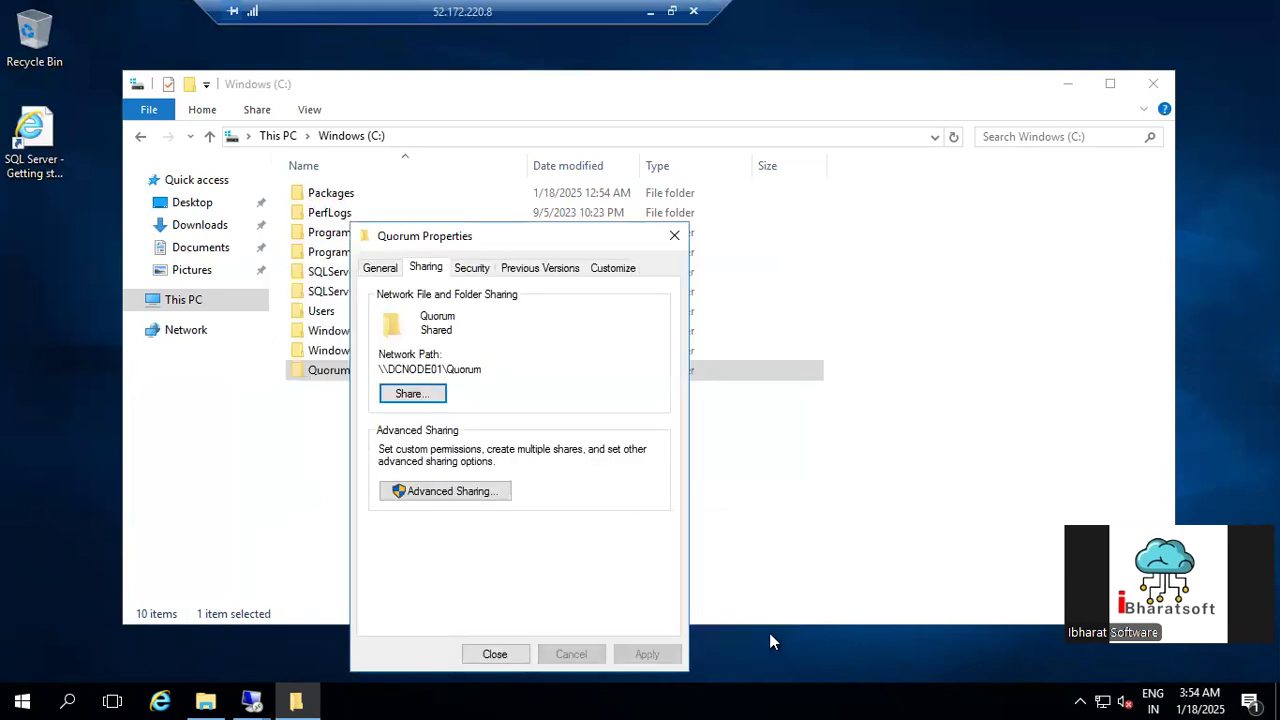
{"action": "left_click", "coordinate": [494, 654]}
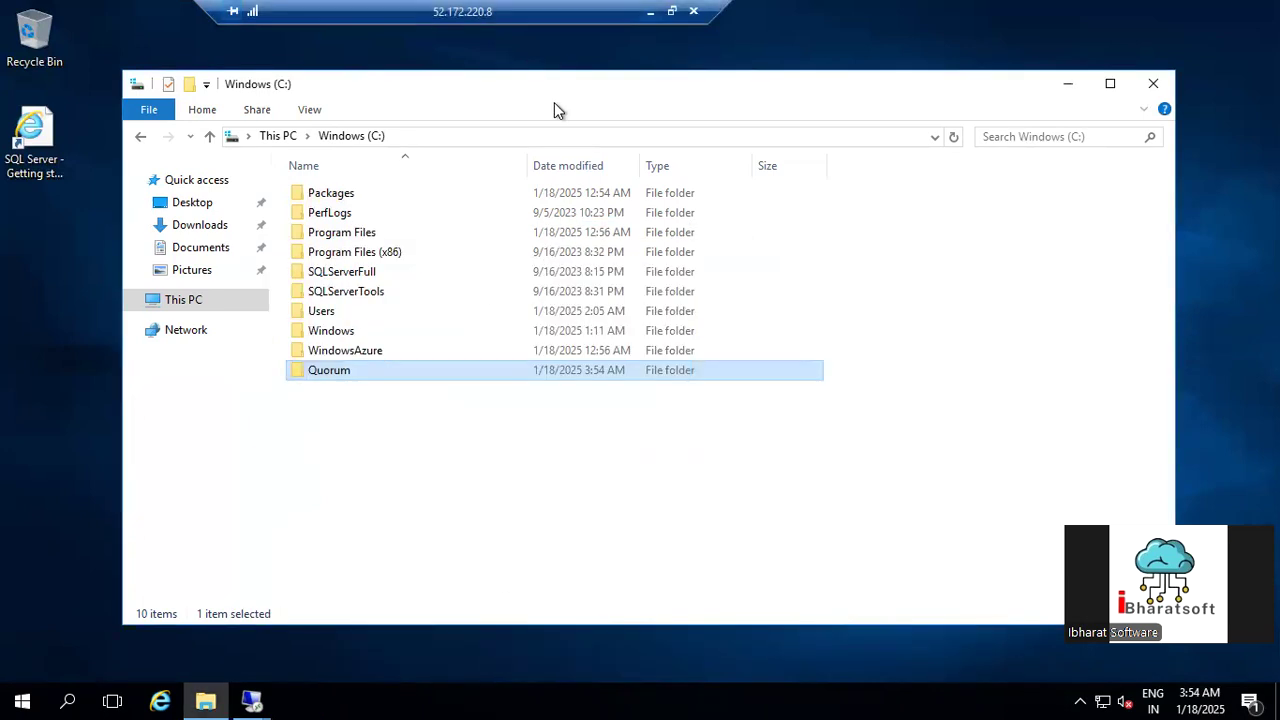
Step: Switch back to the Failover Cluster Manager session and cancel the open shared folder browser in the quorum wizard
{"action": "left_click", "coordinate": [252, 701]}
{"action": "left_click", "coordinate": [222, 624]}
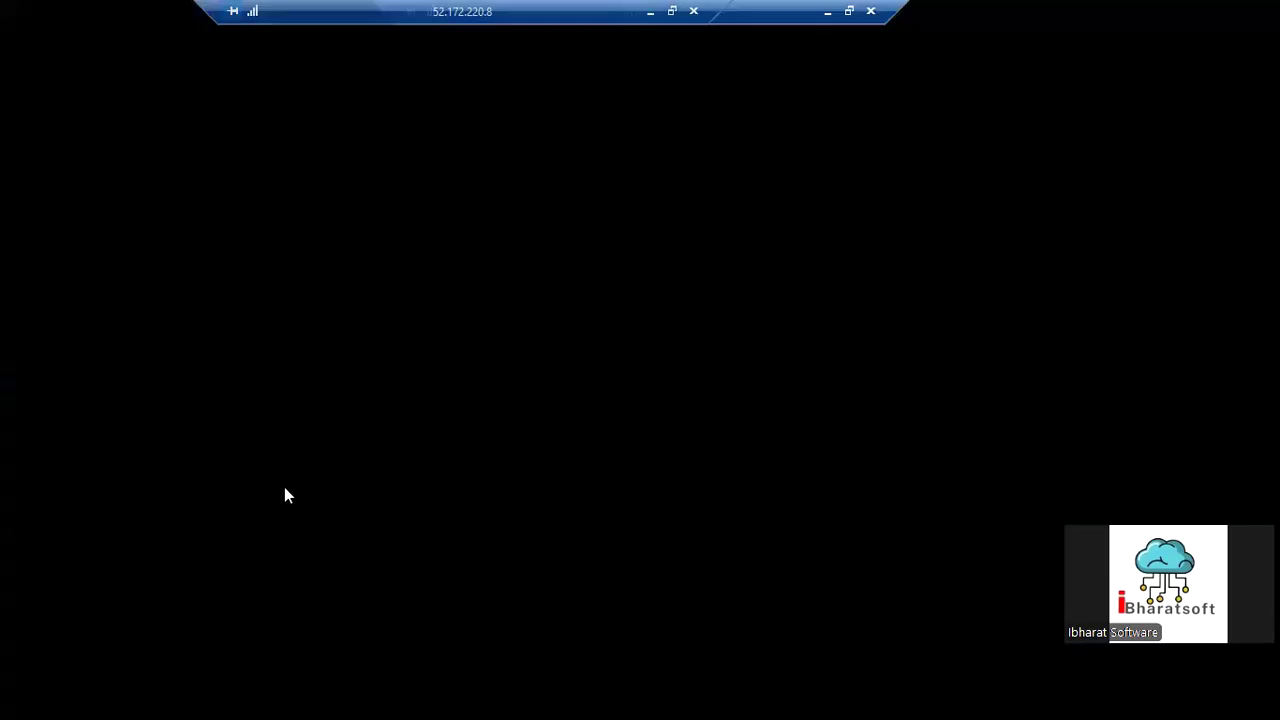
{"action": "left_click", "coordinate": [758, 498]}
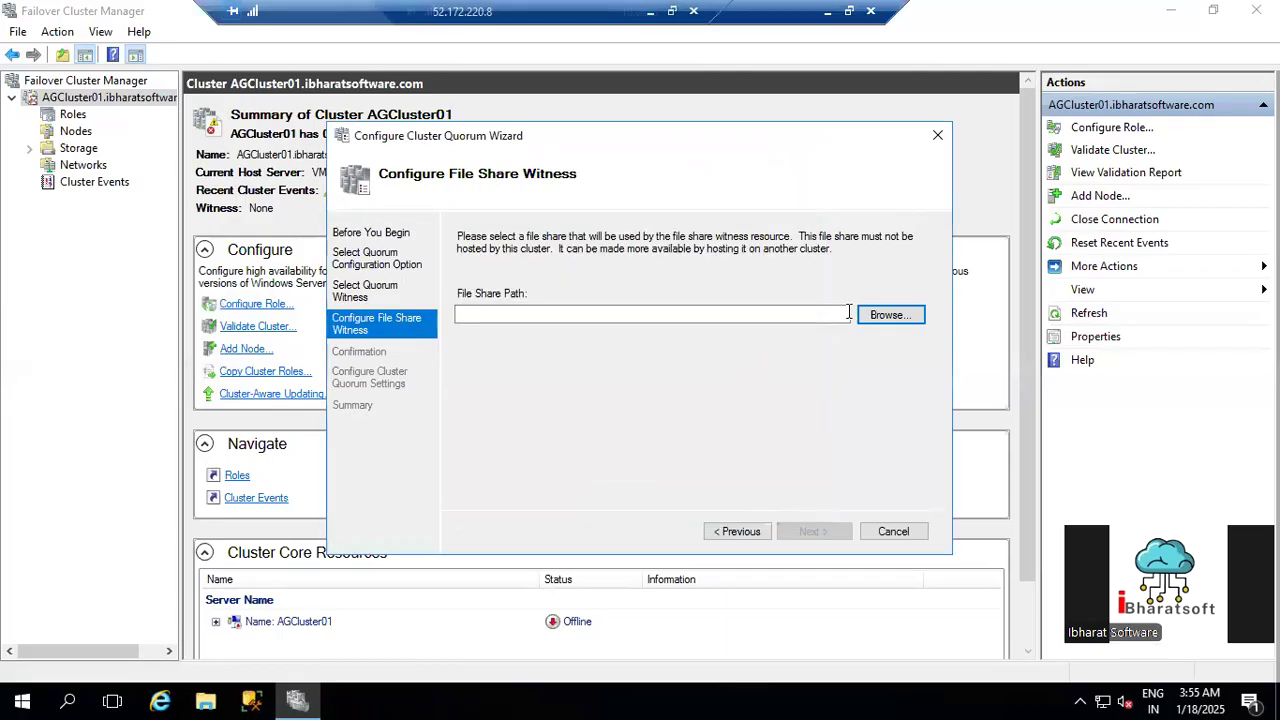
Step: Browse for the witness file share again, find DCNODE01 through a domain computer search, and choose its Quorum shared folder
{"action": "left_click", "coordinate": [888, 315]}
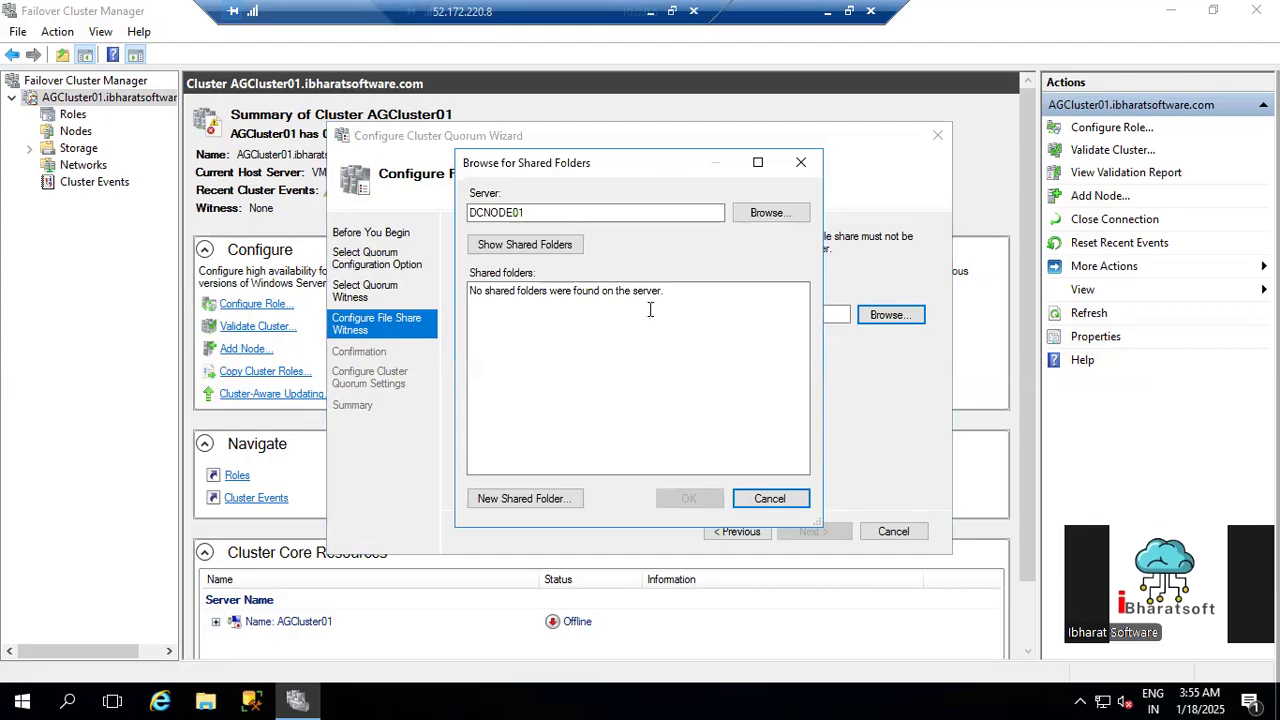
{"action": "left_click", "coordinate": [762, 213]}
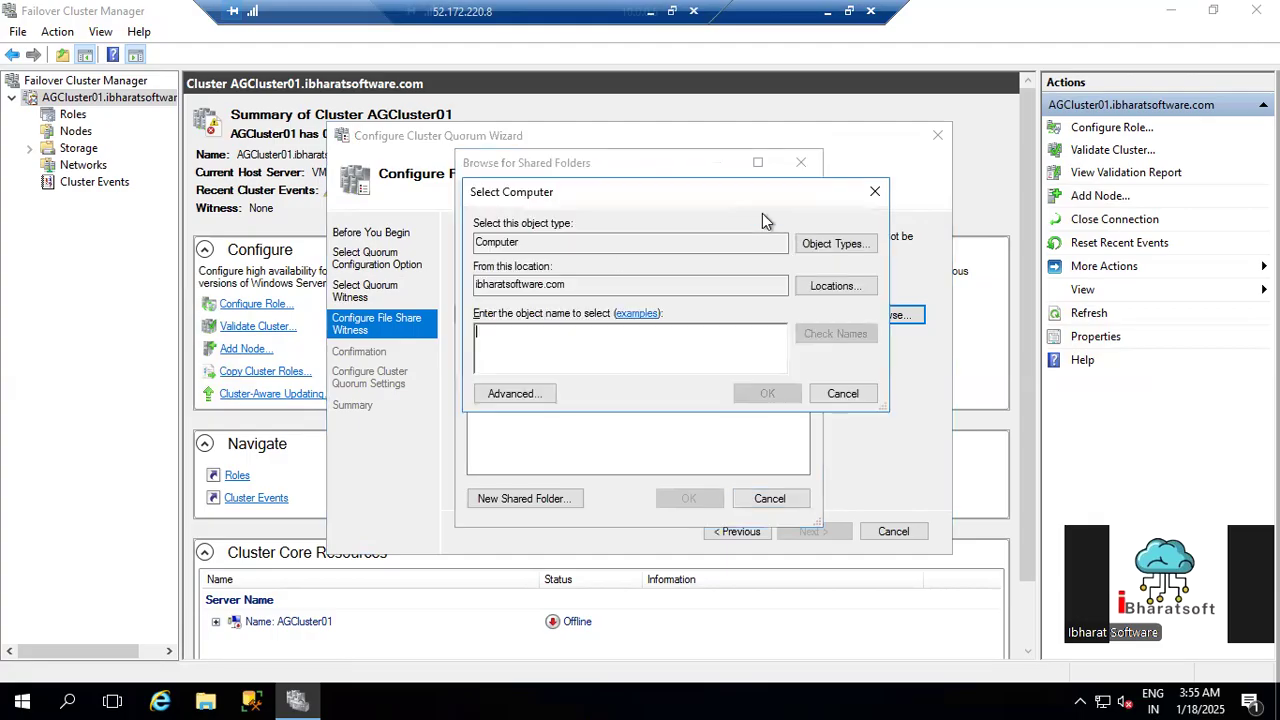
{"action": "left_click", "coordinate": [514, 393]}
{"action": "left_click", "coordinate": [905, 324]}
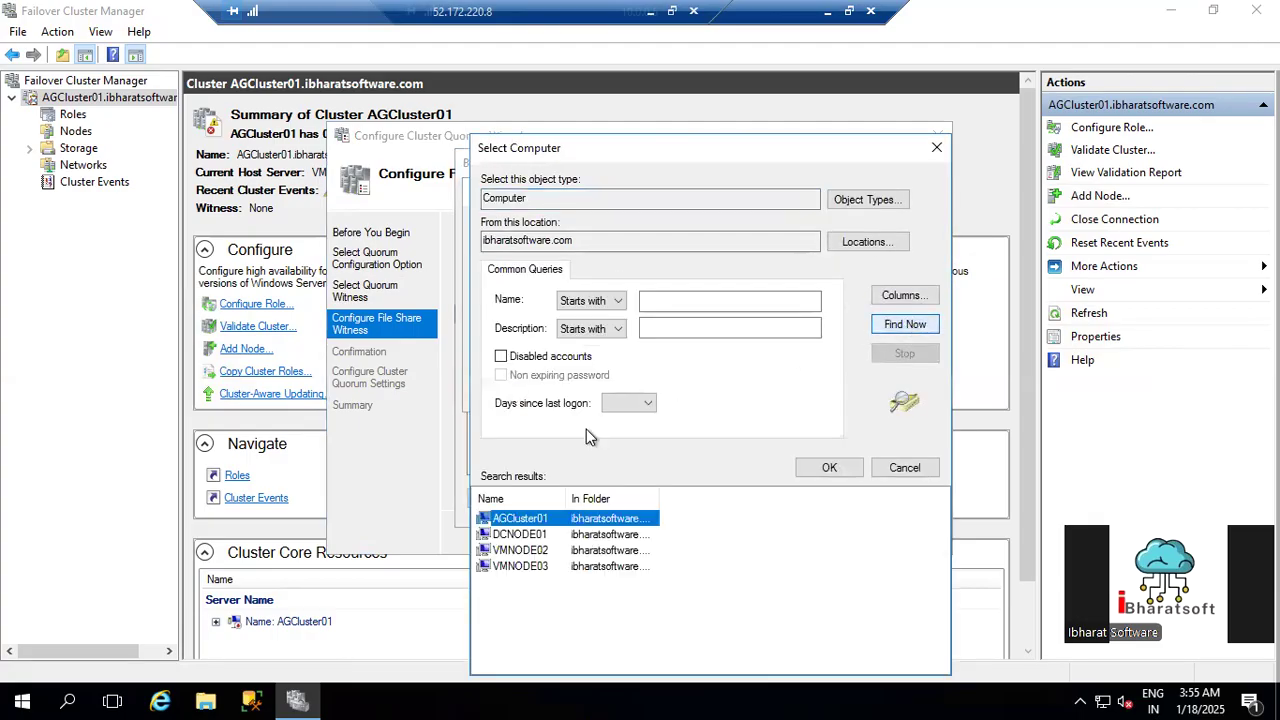
{"action": "left_click", "coordinate": [530, 536]}
{"action": "left_click", "coordinate": [815, 472]}
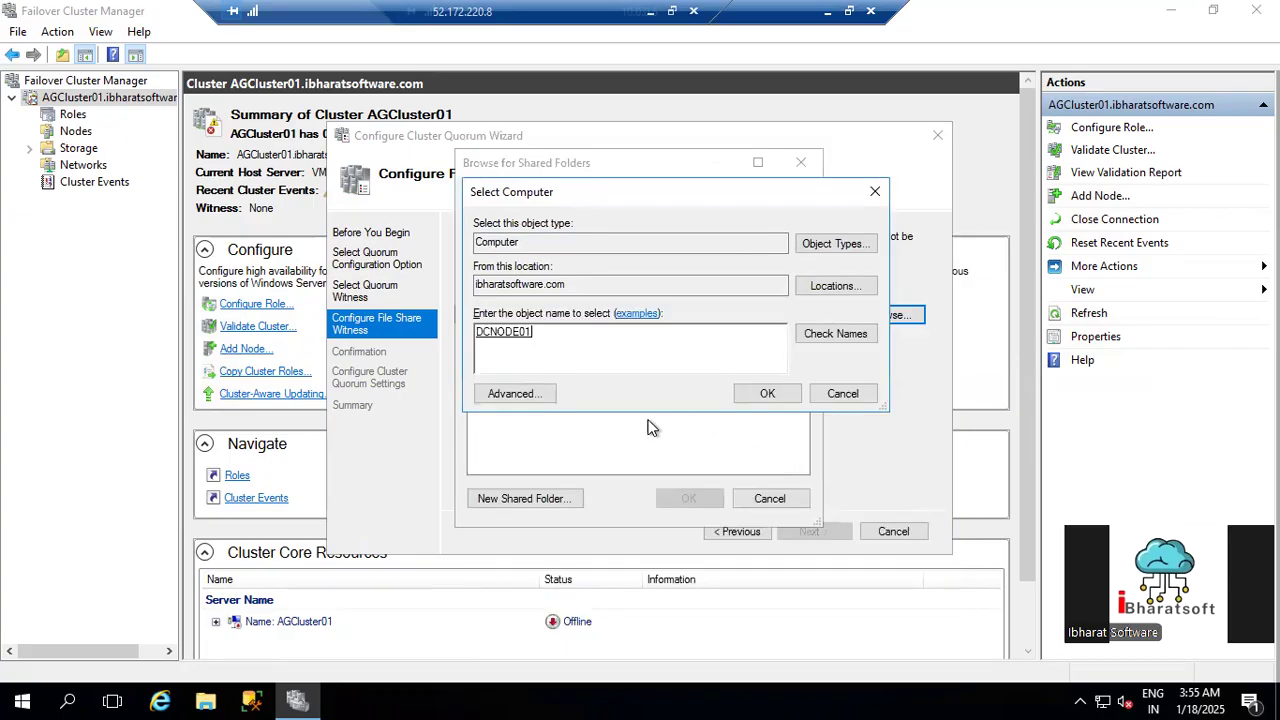
{"action": "left_click", "coordinate": [766, 395]}
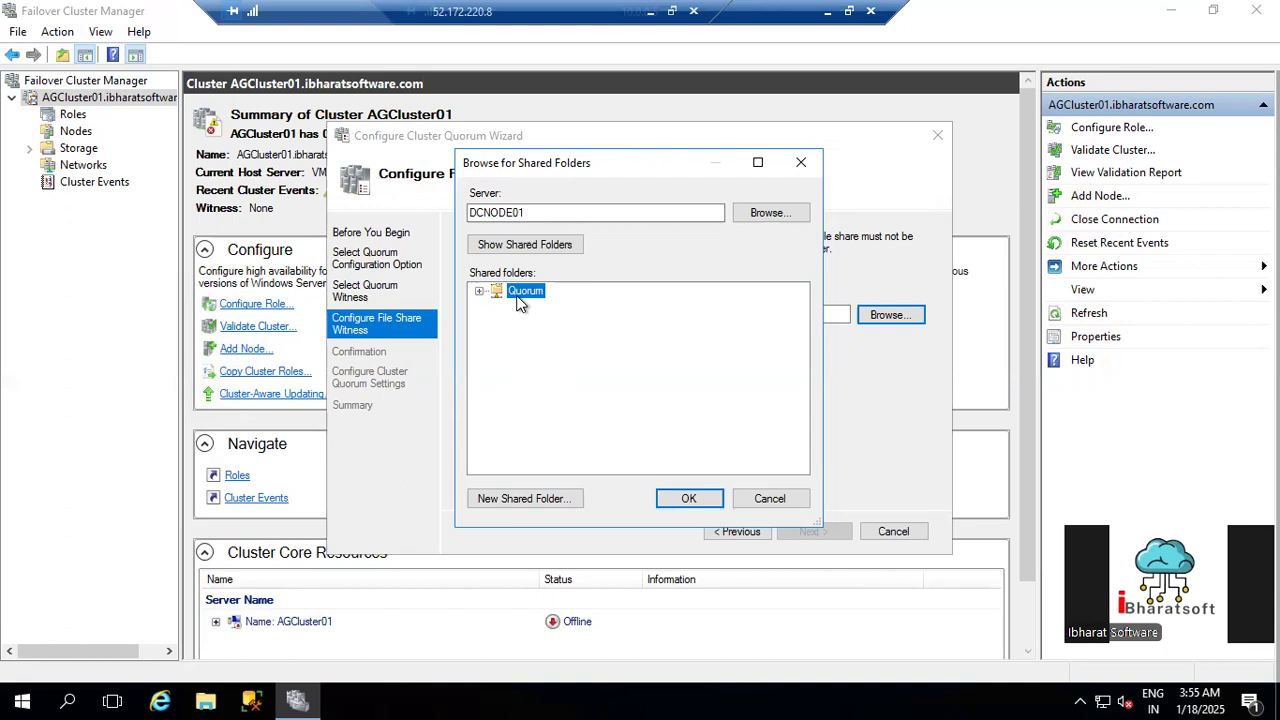
{"action": "left_click", "coordinate": [686, 497]}
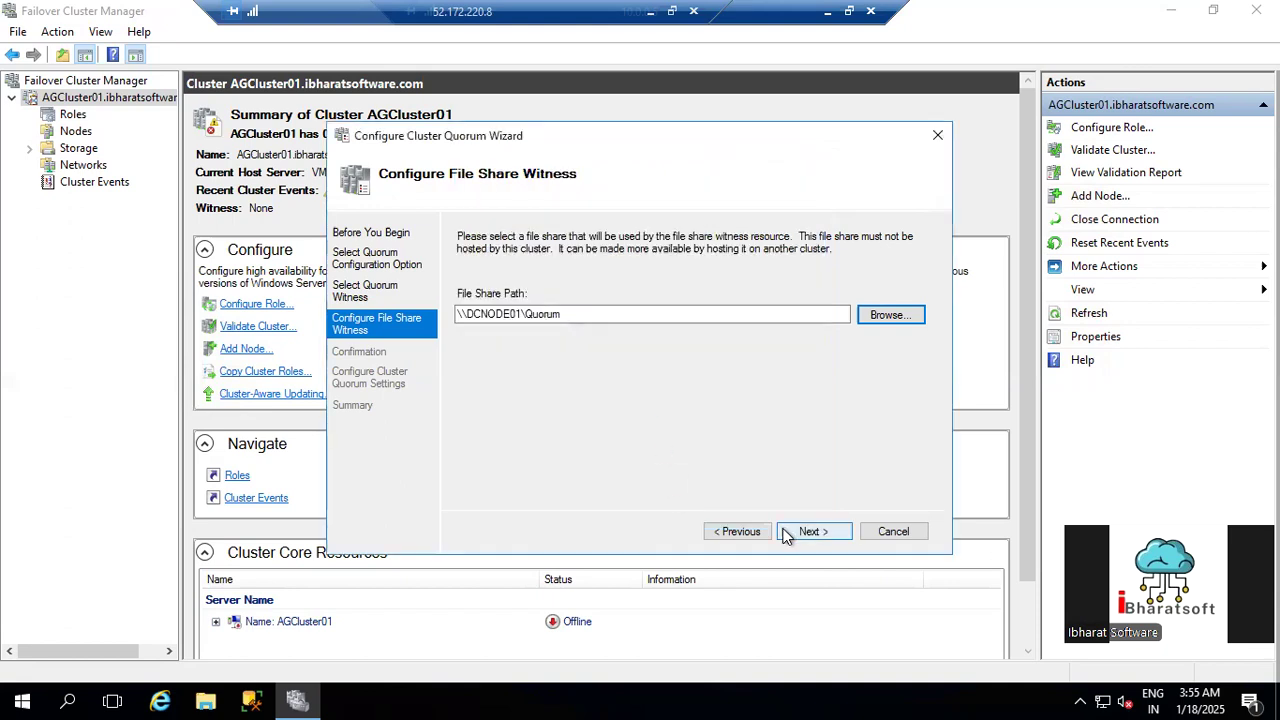
Step: Apply the file share witness \\DCNODE01\Quorum to the cluster quorum settings and finish the wizard
{"action": "left_click", "coordinate": [813, 531]}
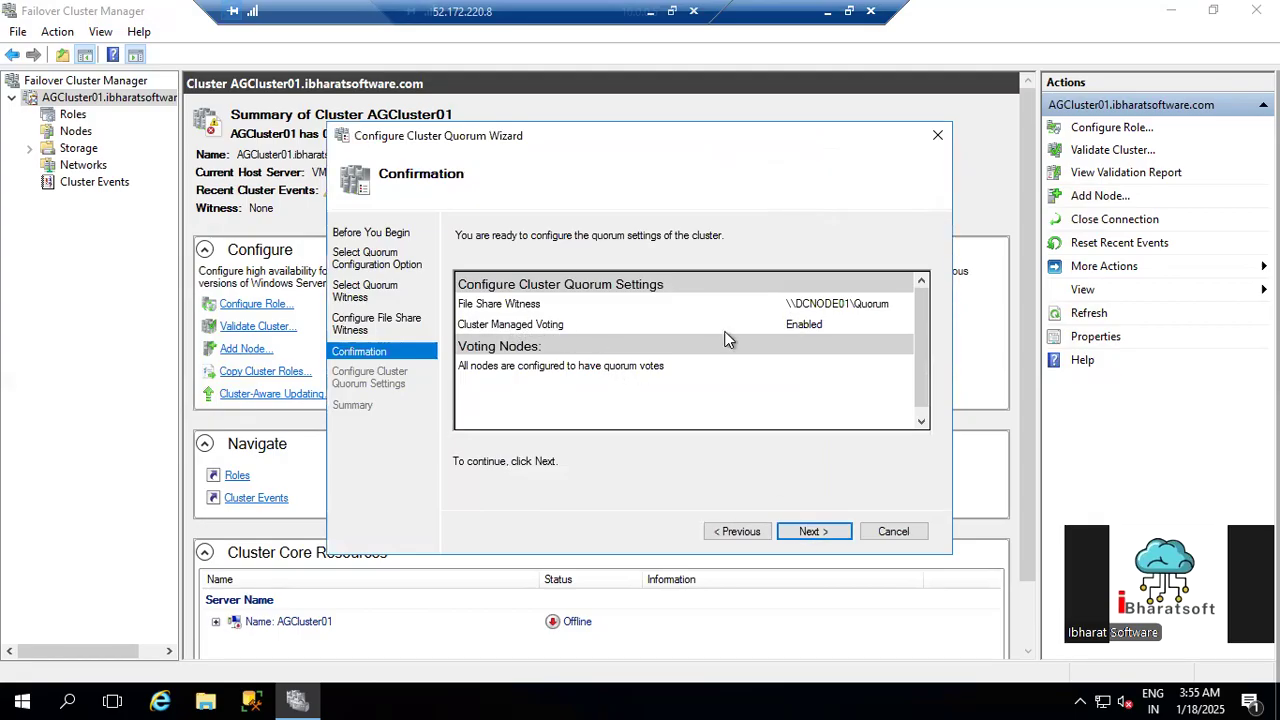
{"action": "left_click", "coordinate": [807, 532]}
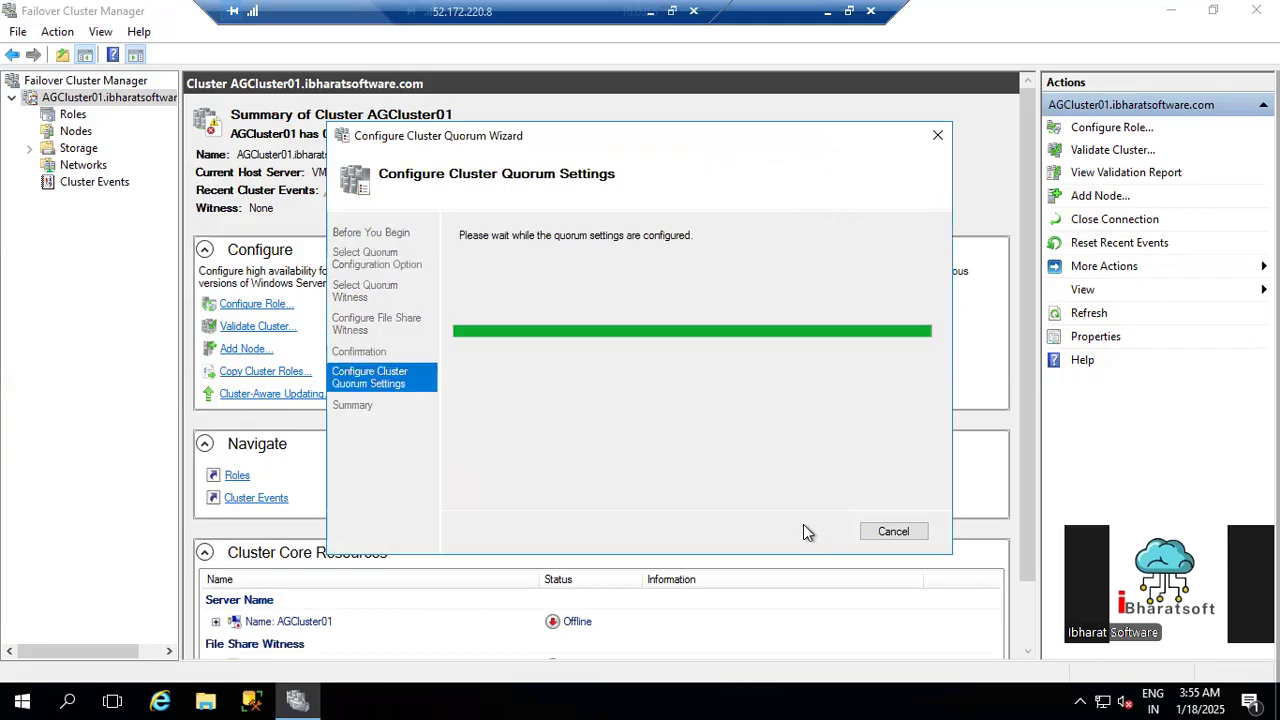
{"action": "left_click", "coordinate": [890, 531]}
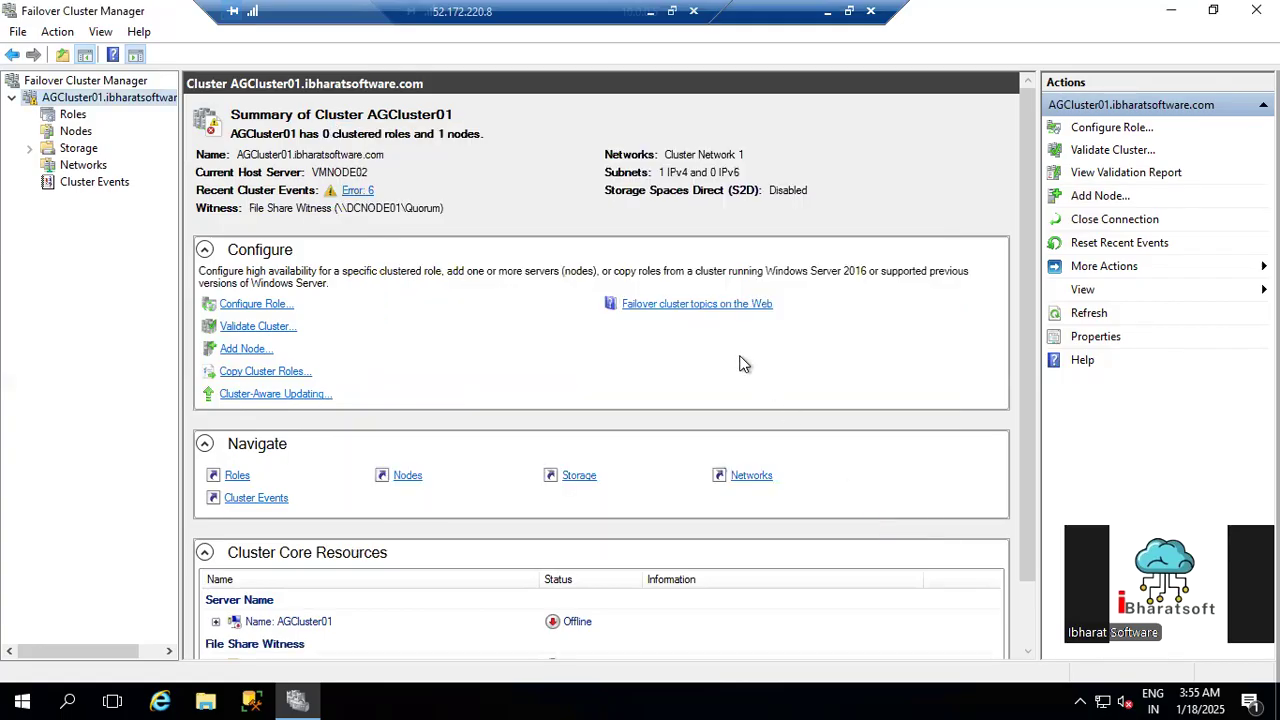
Step: Start adding a node to AGCluster01 and select VMNODE03 as the server through a domain computer search
{"action": "left_click", "coordinate": [76, 131]}
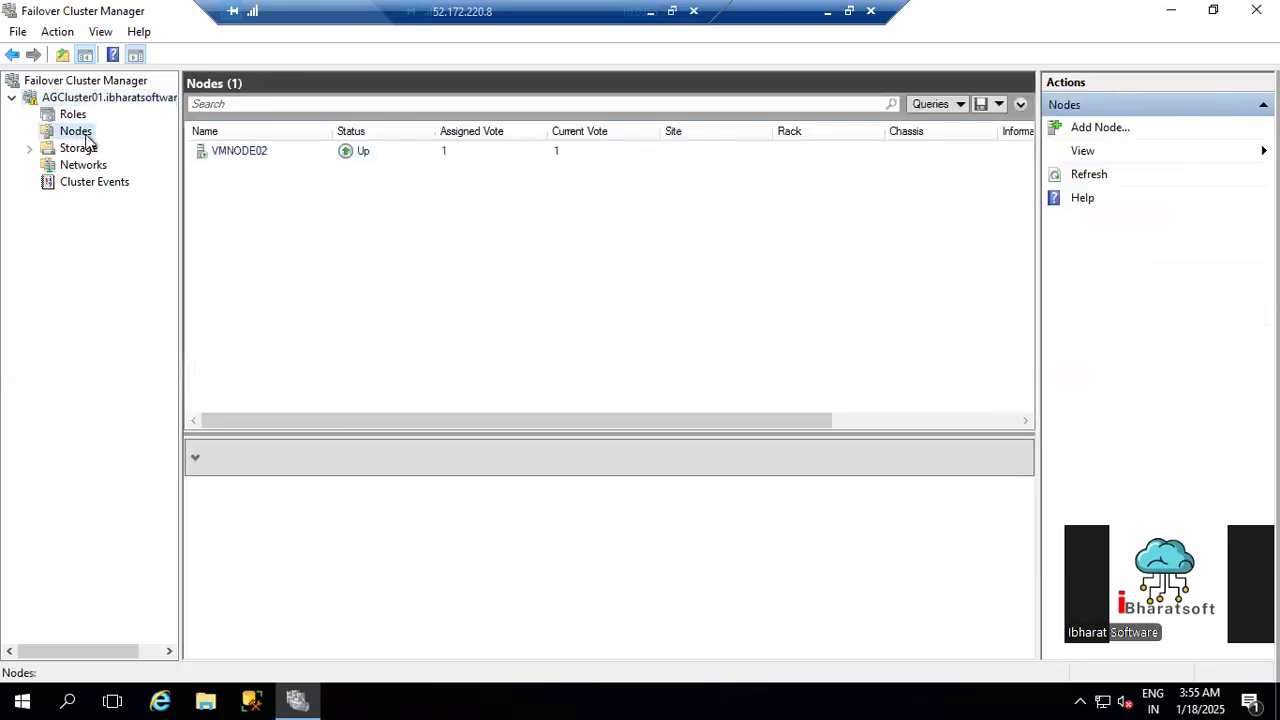
{"action": "left_click", "coordinate": [1098, 128]}
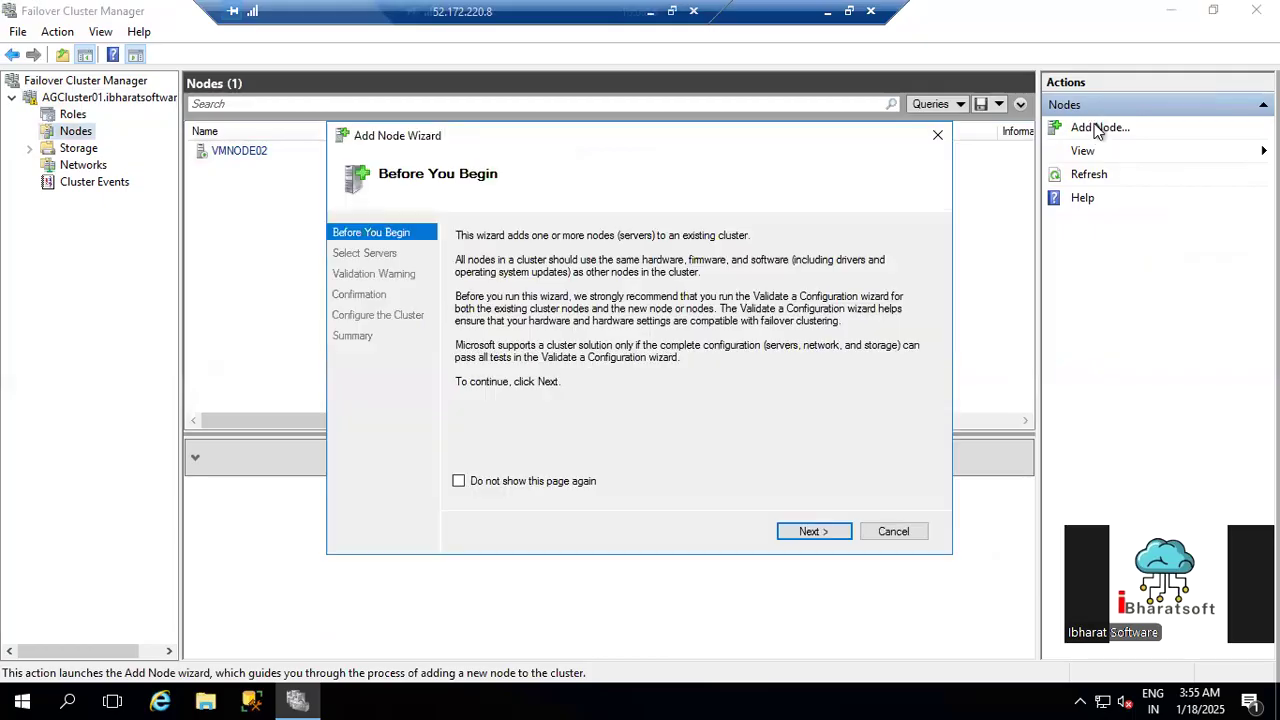
{"action": "left_click", "coordinate": [800, 531]}
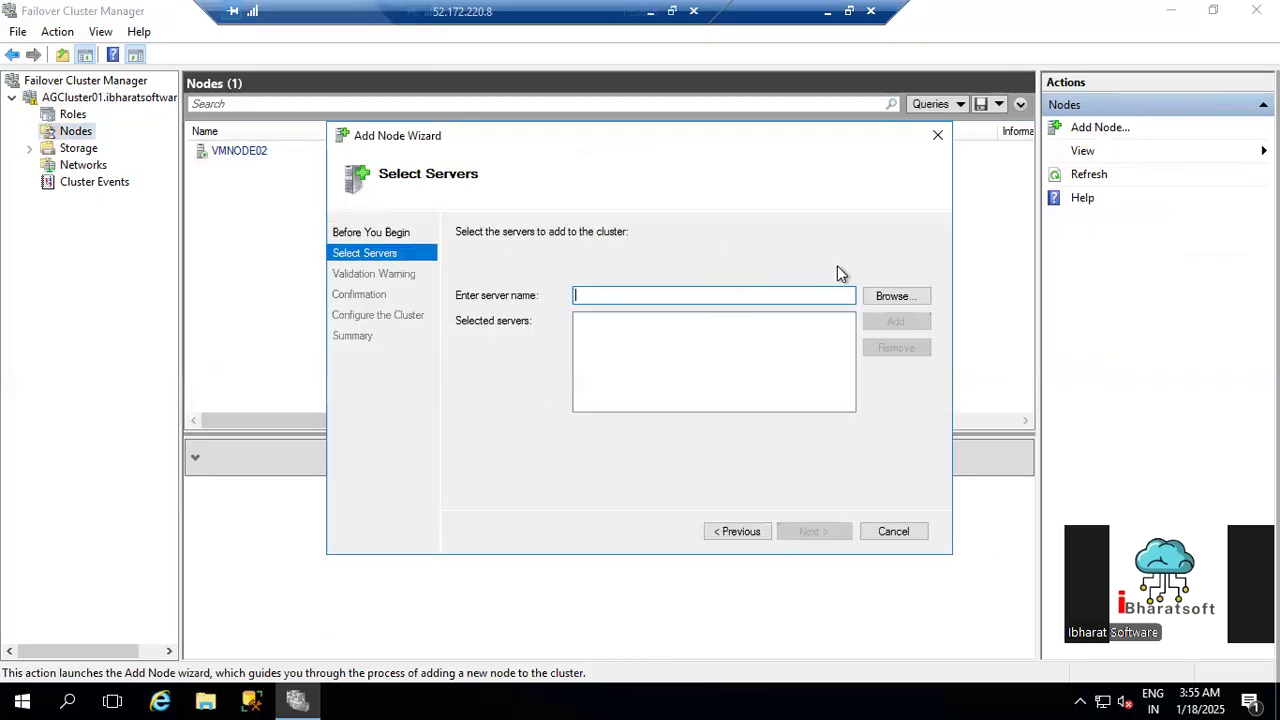
{"action": "left_click", "coordinate": [885, 297]}
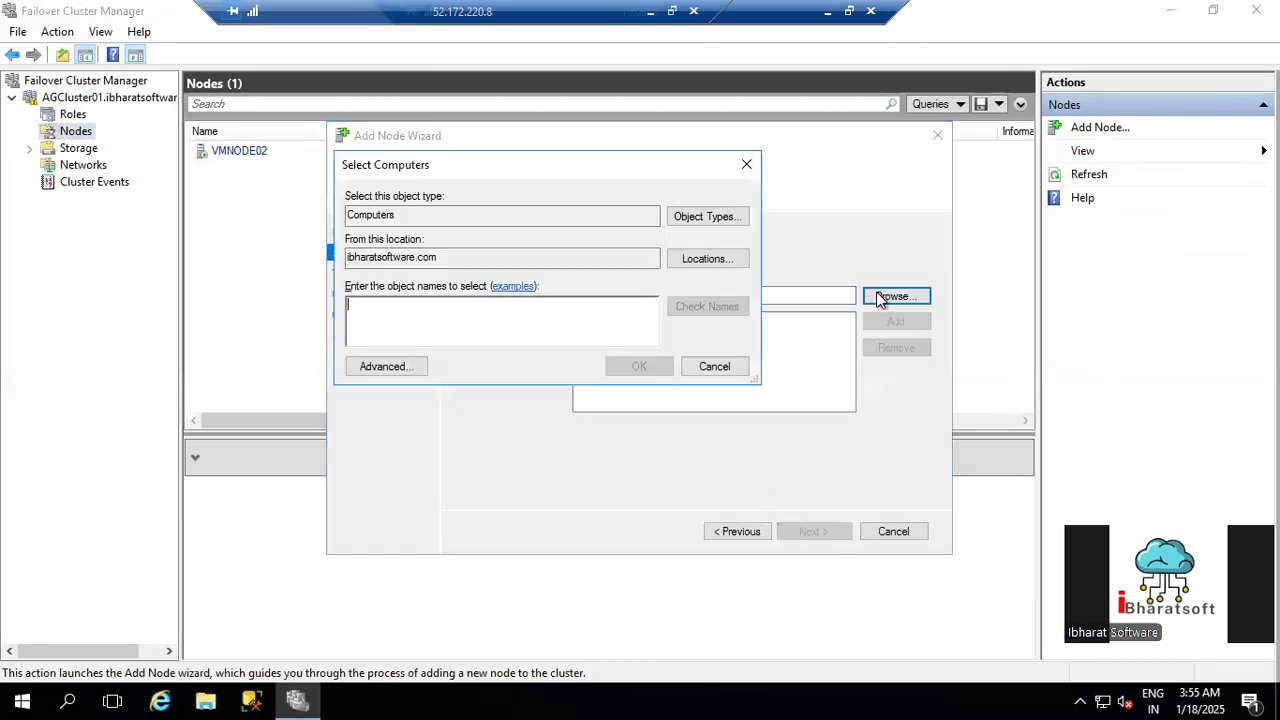
{"action": "left_click", "coordinate": [372, 369]}
{"action": "left_click", "coordinate": [775, 325]}
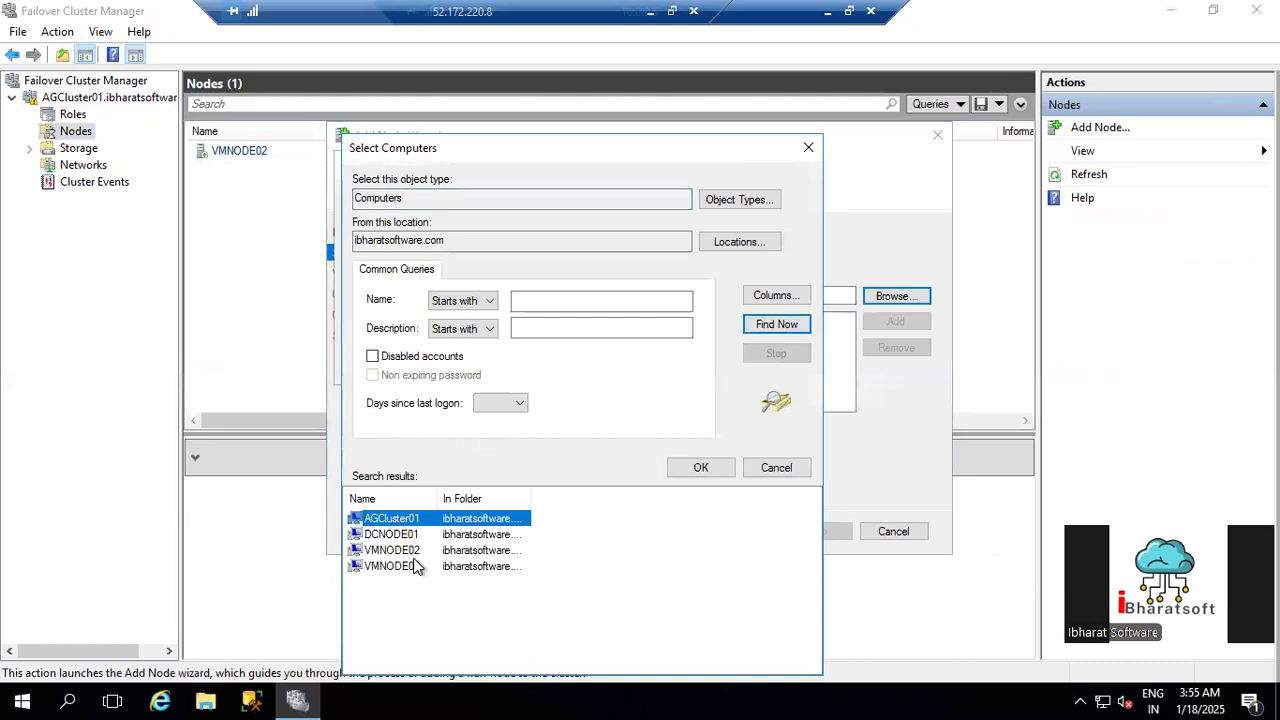
{"action": "left_click", "coordinate": [395, 565]}
{"action": "left_click", "coordinate": [701, 470]}
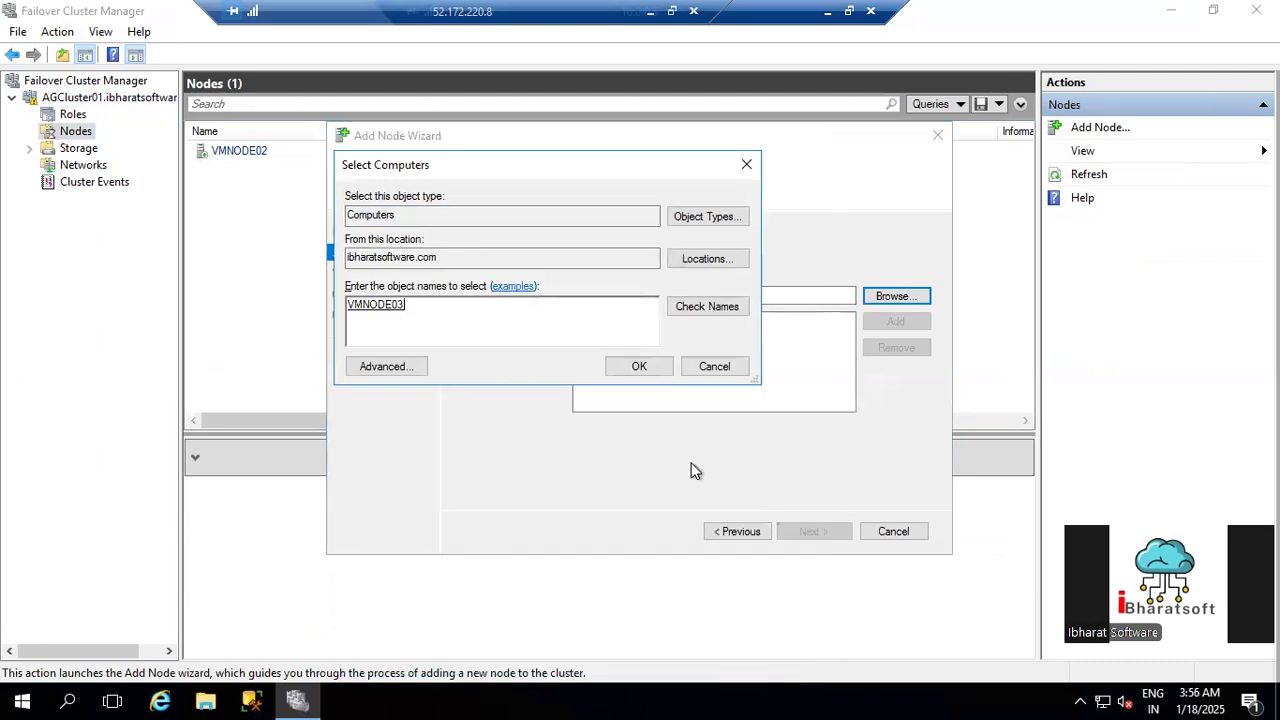
{"action": "left_click", "coordinate": [634, 365]}
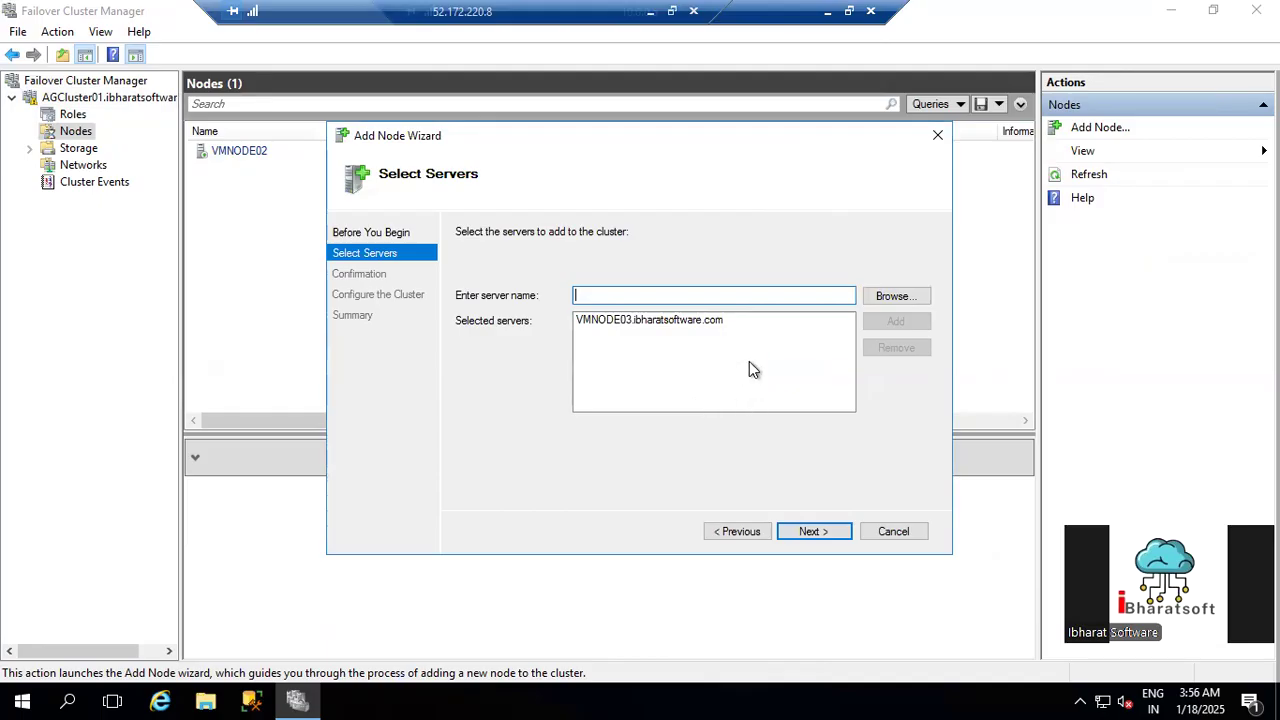
Step: Complete adding VMNODE03 with all eligible storage, and return to the AGCluster01 summary with the navigation tree widened
{"action": "left_click", "coordinate": [790, 530]}
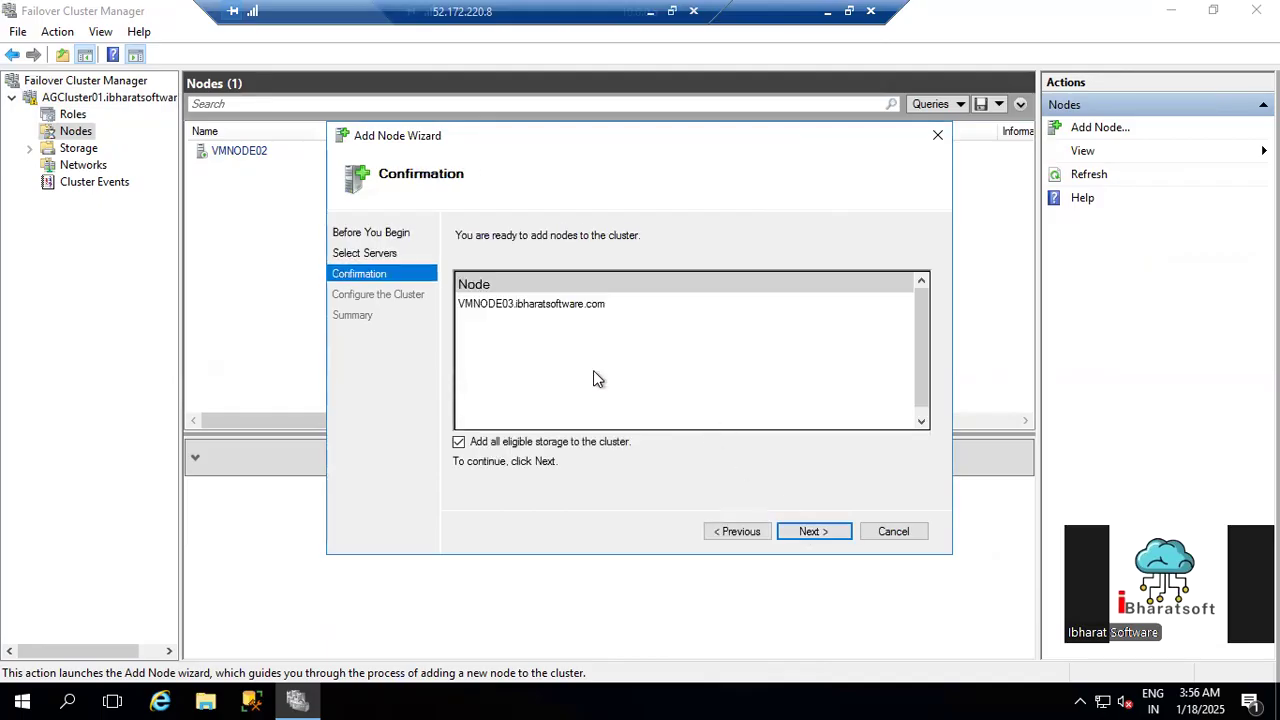
{"action": "left_click", "coordinate": [815, 532]}
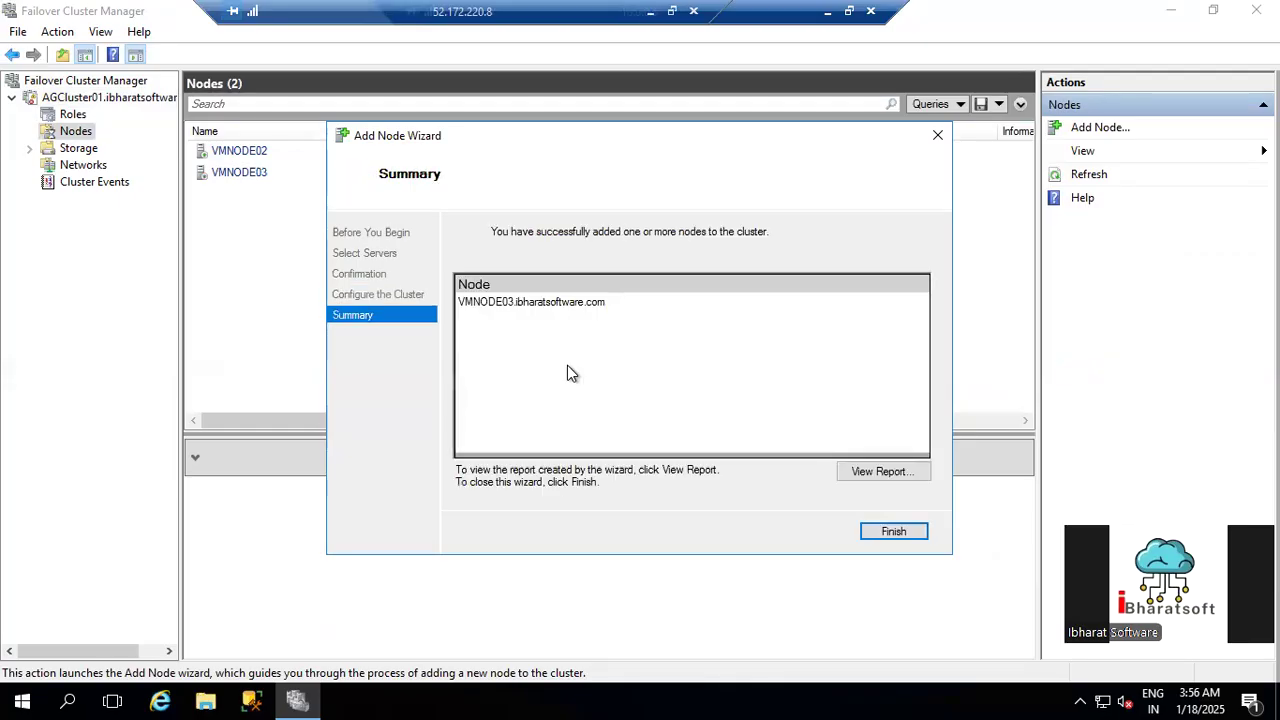
{"action": "left_click", "coordinate": [891, 533]}
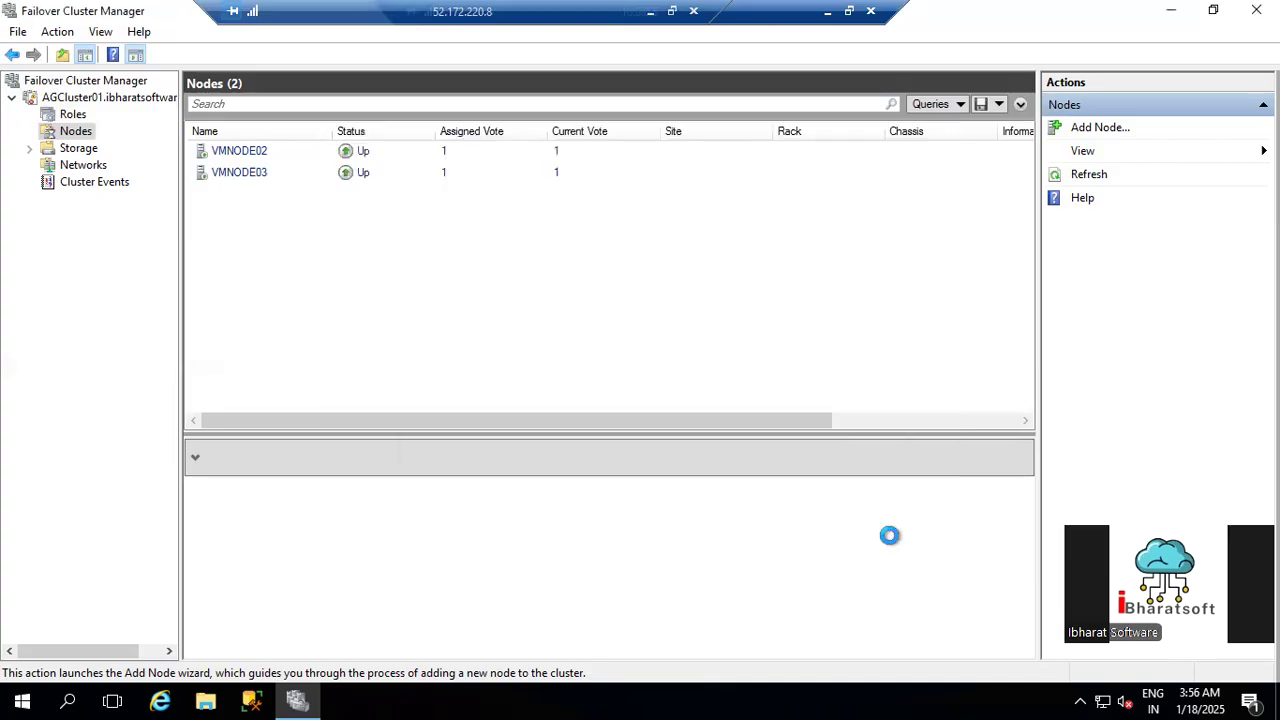
{"action": "left_click", "coordinate": [84, 101]}
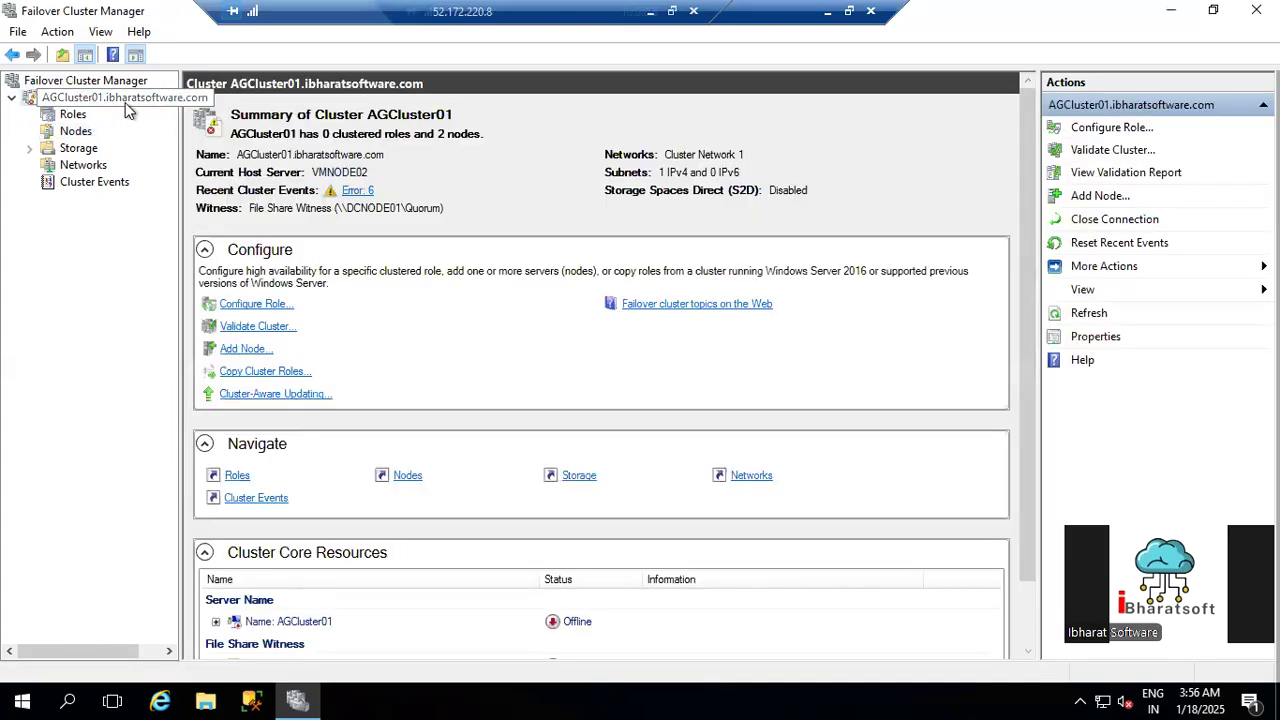
{"action": "left_click_drag", "start_coordinate": [182, 158], "coordinate": [468, 158]}
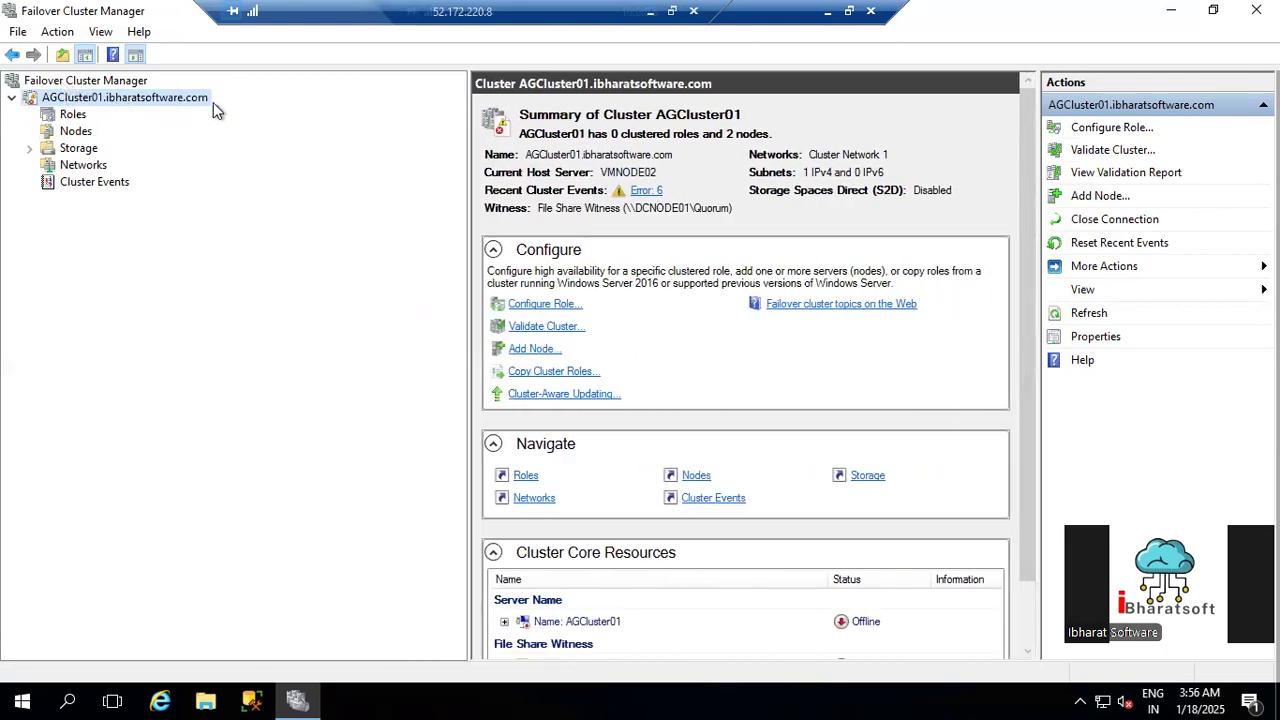
Step: Show the Nodes list of AGCluster01 to check the status and votes of both member servers
{"action": "left_click", "coordinate": [72, 117]}
{"action": "left_click", "coordinate": [66, 144]}
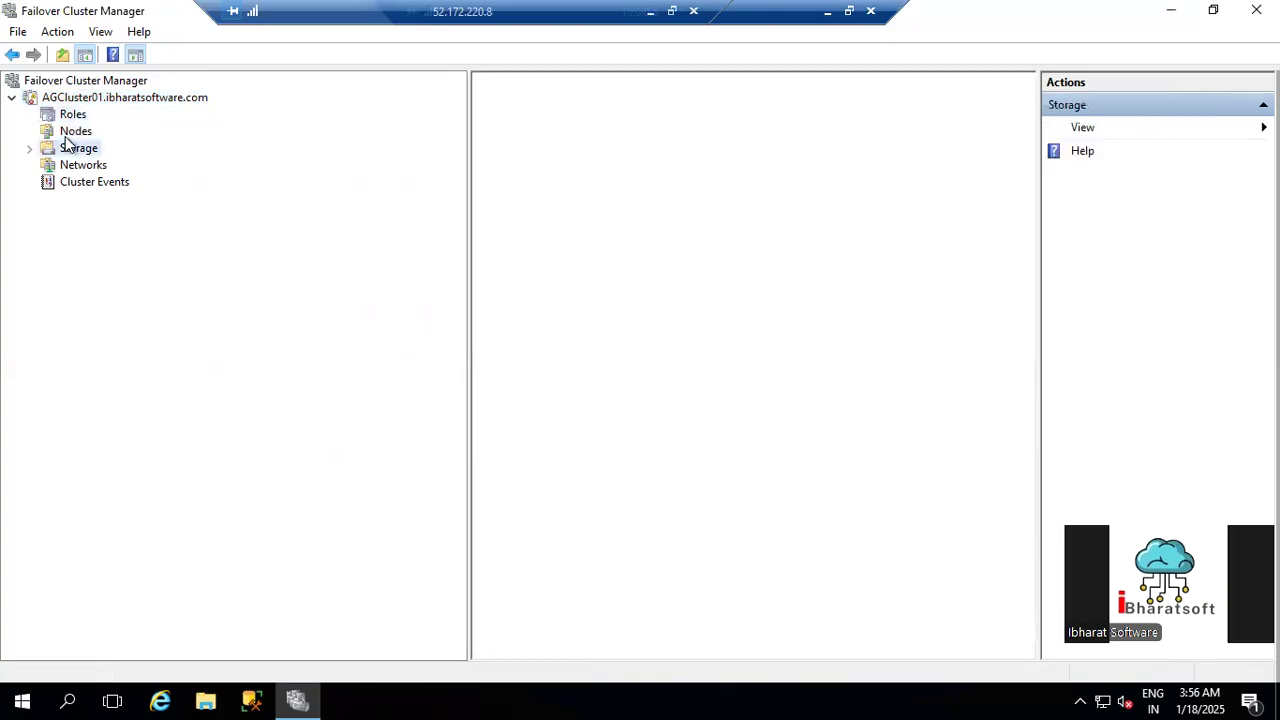
{"action": "left_click", "coordinate": [69, 134]}
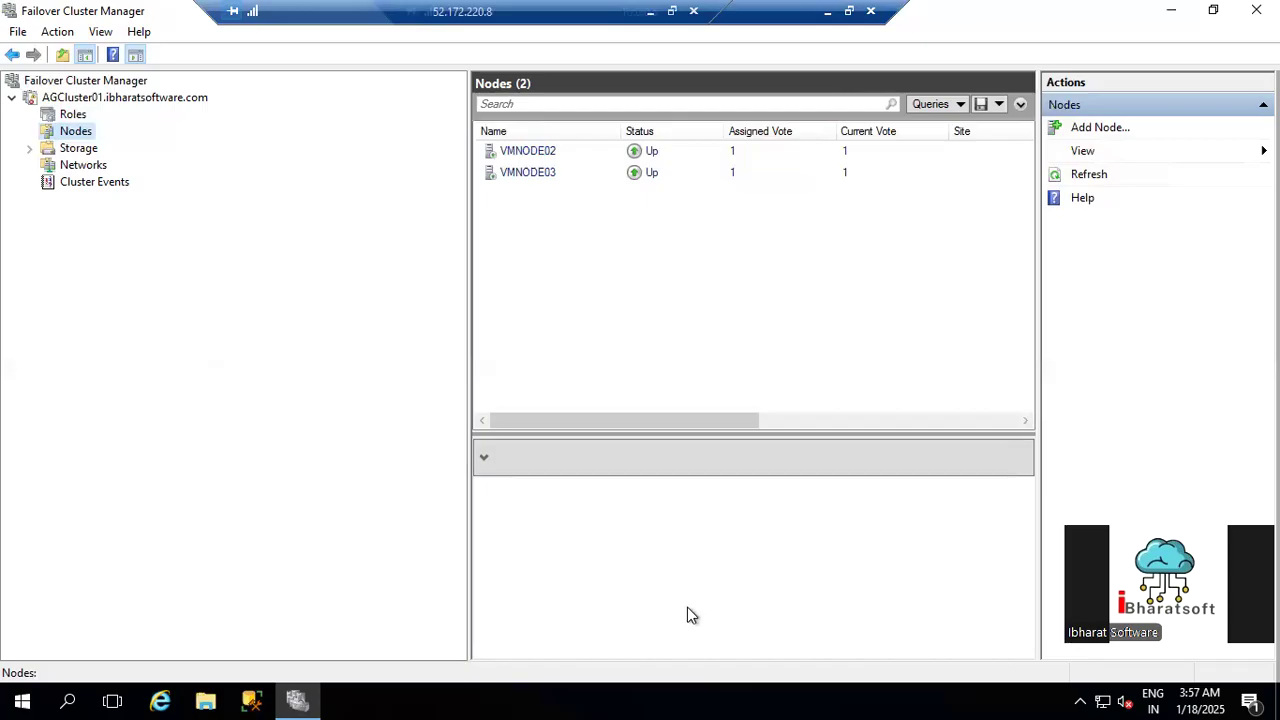
{"action": "key", "text": "alt+Tab"}
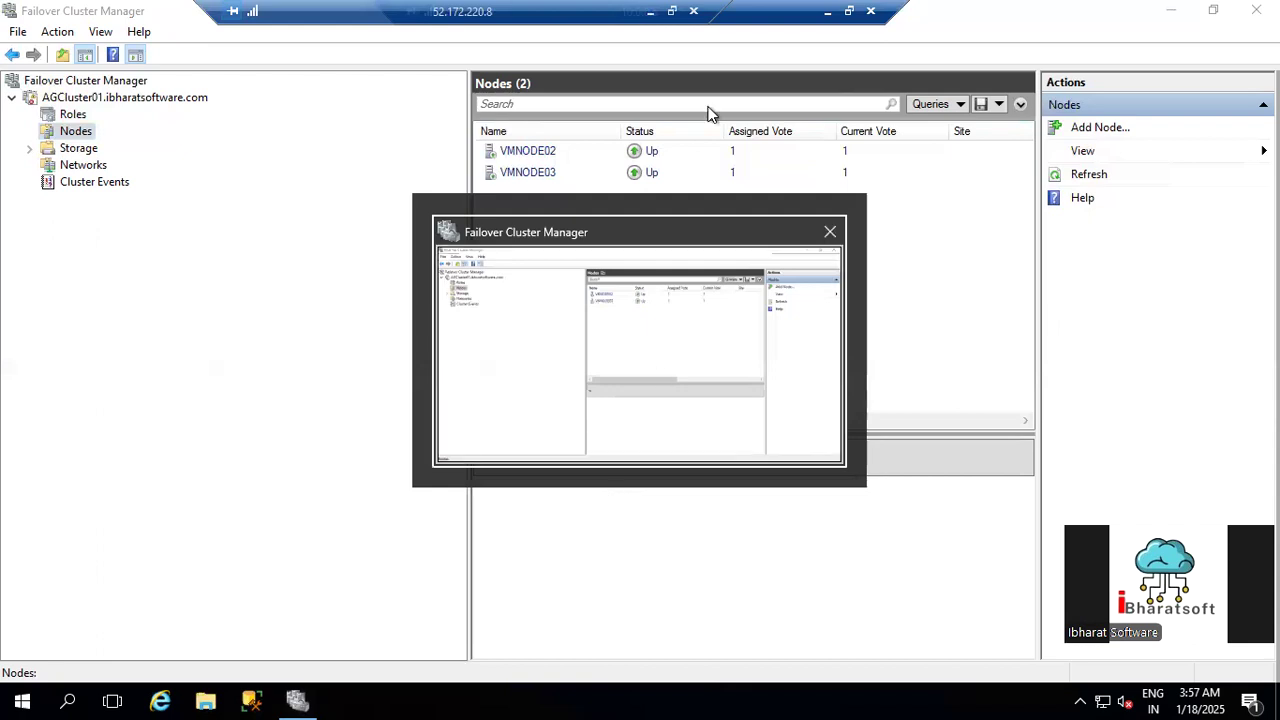
{"action": "left_click", "coordinate": [651, 11]}
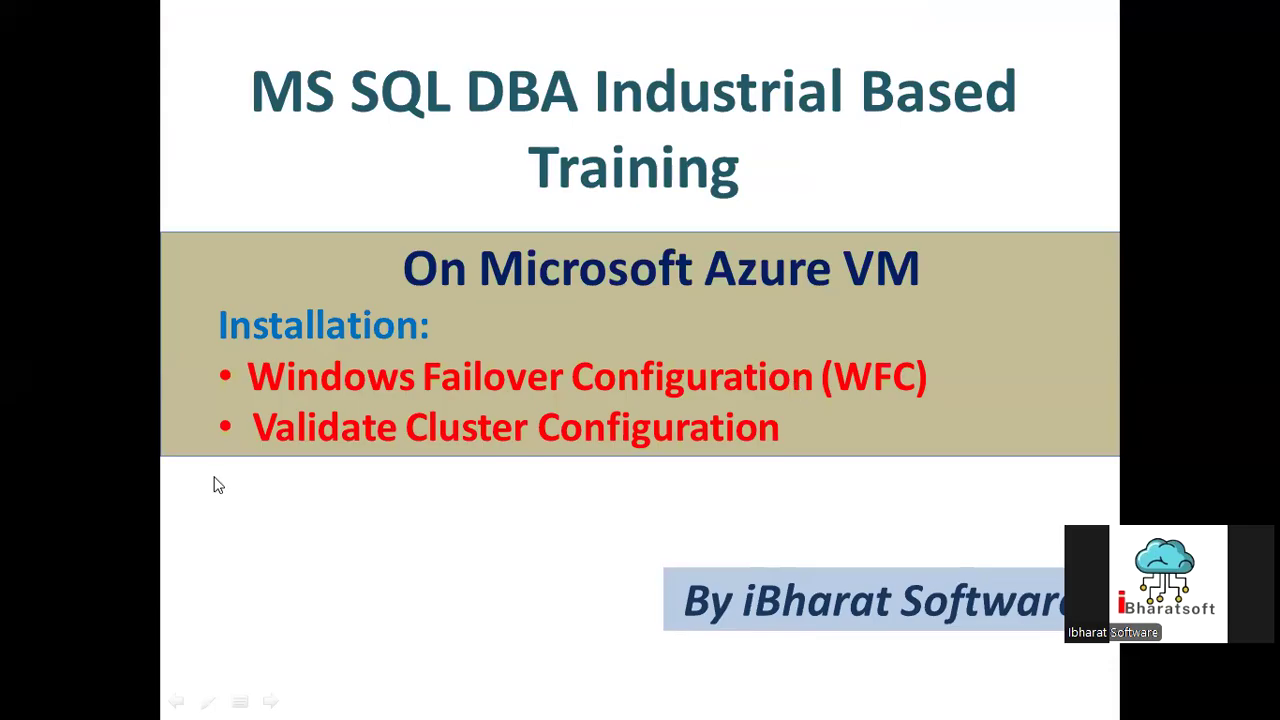
{"action": "left_click", "coordinate": [599, 446]}
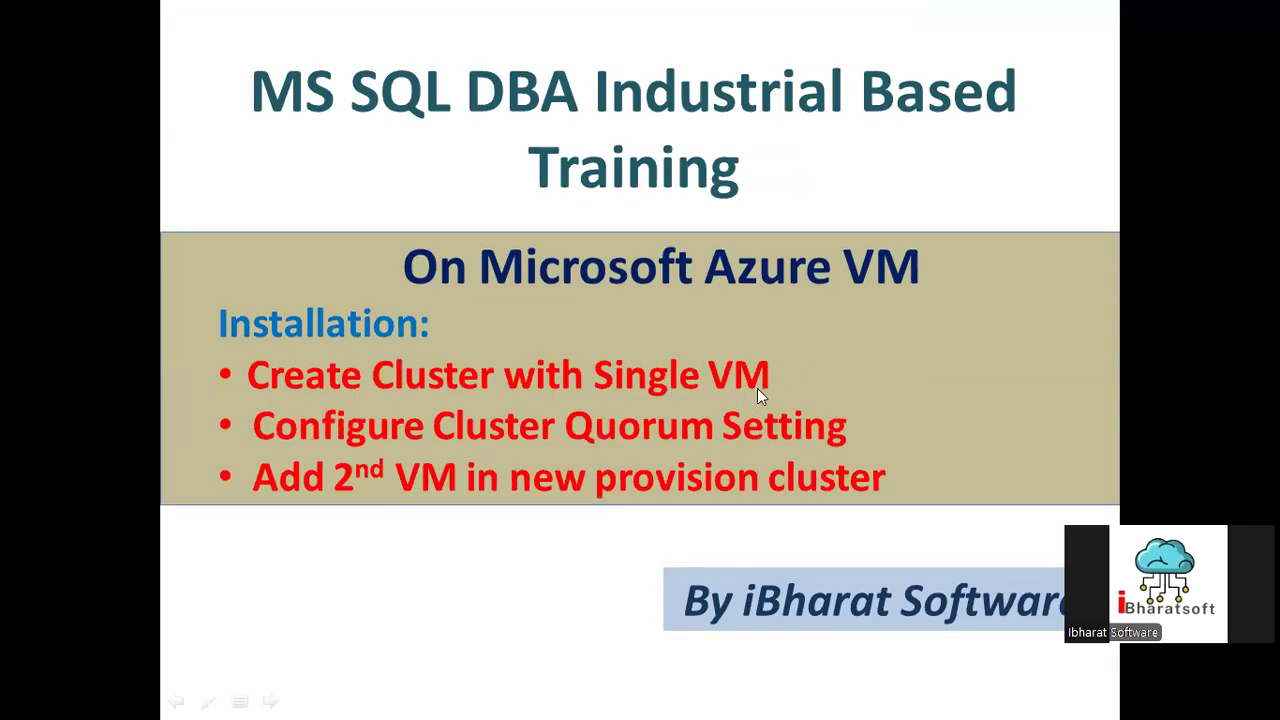
{"action": "left_click", "coordinate": [542, 458]}
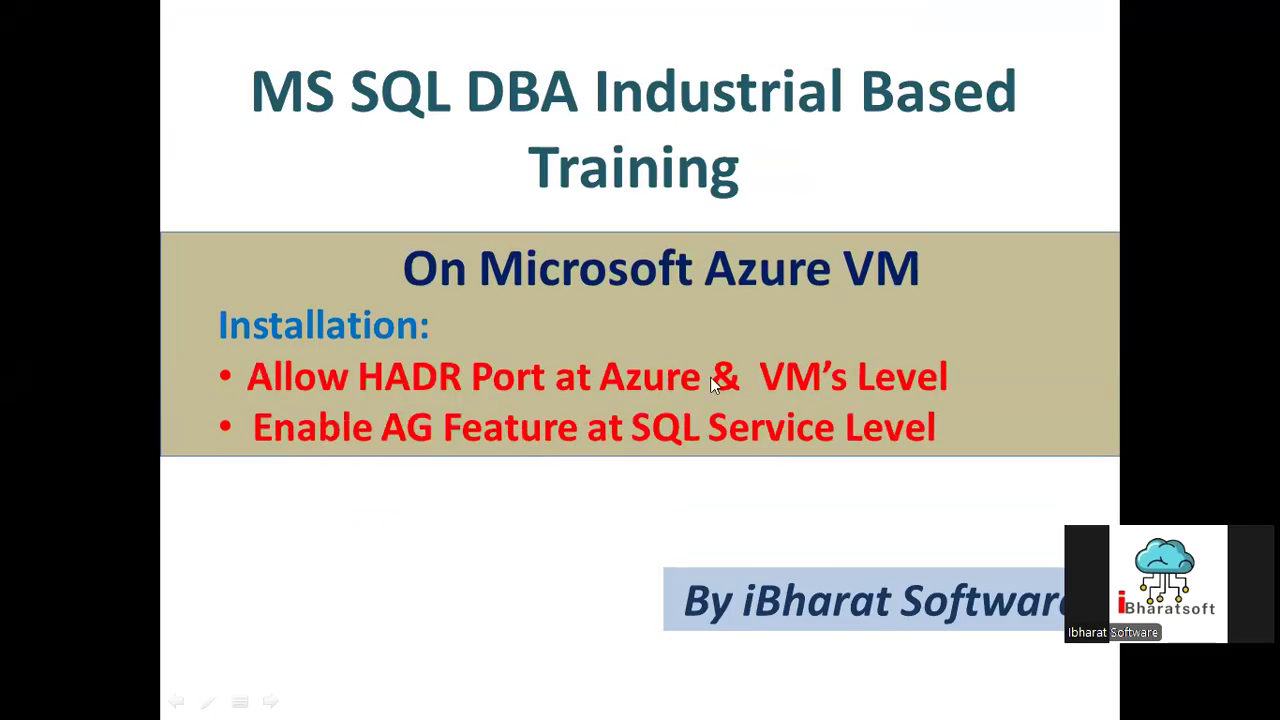